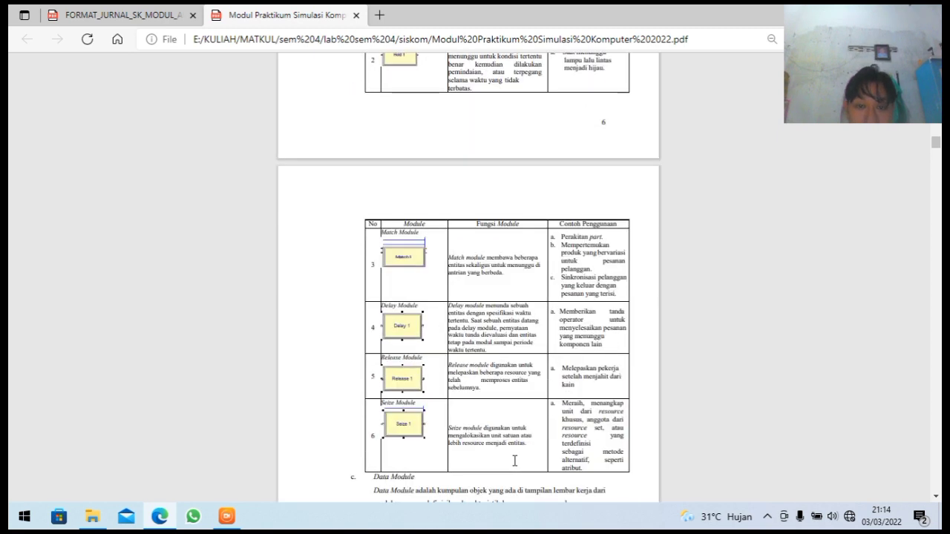
# Read the General Flowchart Module functions and usage examples in Table 1.4 and the Data Module and Conveyor Flowchart Modules descriptions.
pyautogui.scroll(6, 515, 461)
pyautogui.scroll(-2, 514, 461)
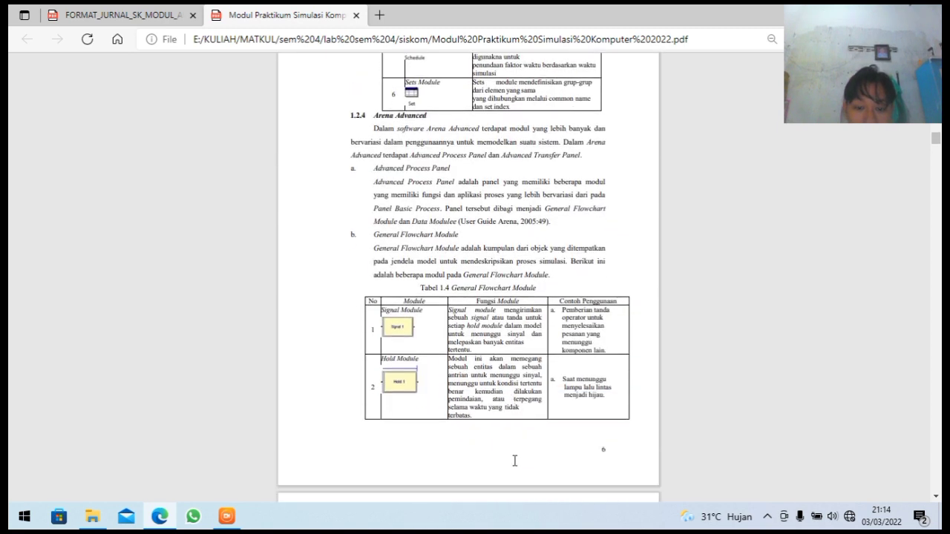
pyautogui.scroll(-2, 514, 461)
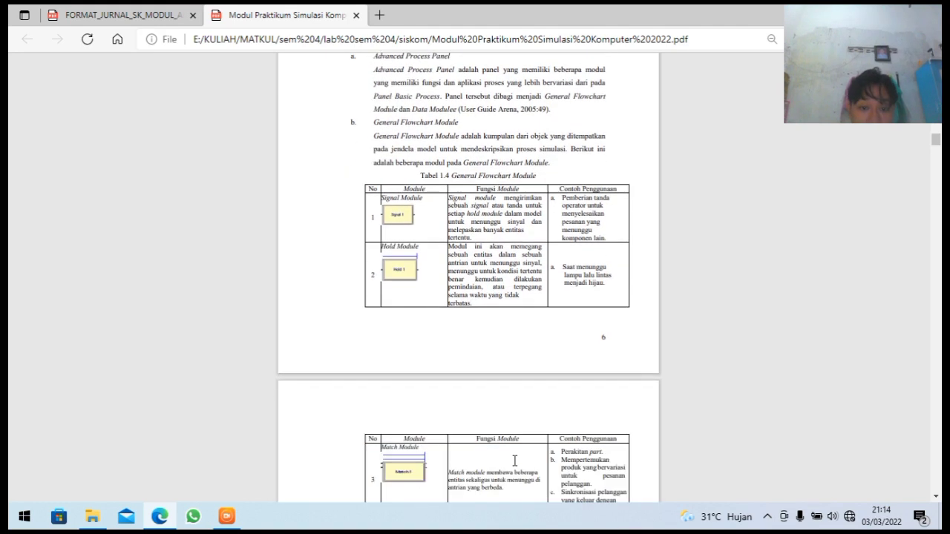
pyautogui.scroll(-1, 515, 461)
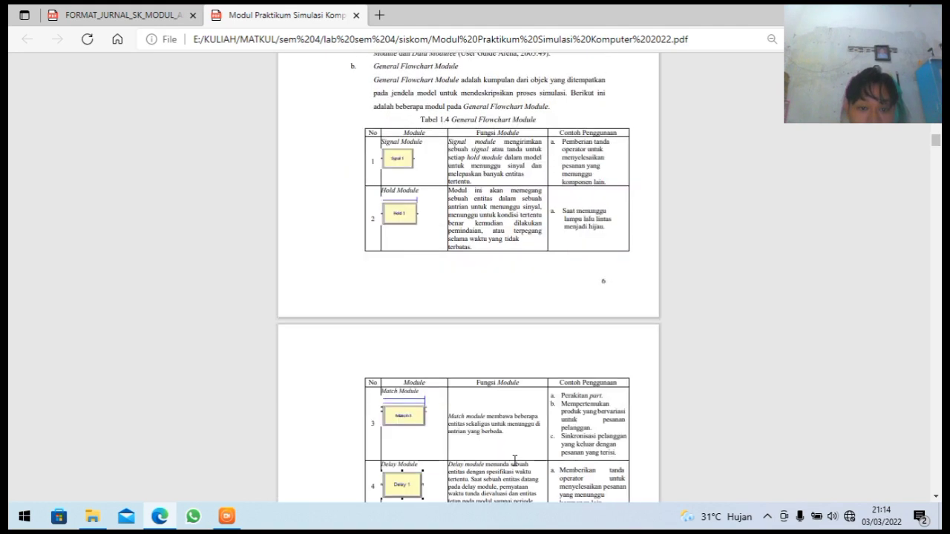
pyautogui.scroll(-5, 515, 461)
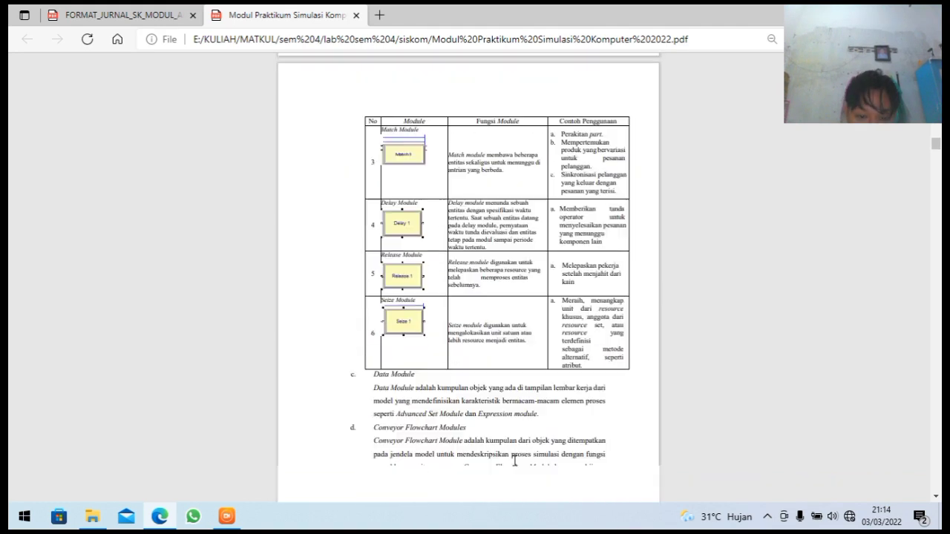
pyautogui.scroll(-1, 514, 461)
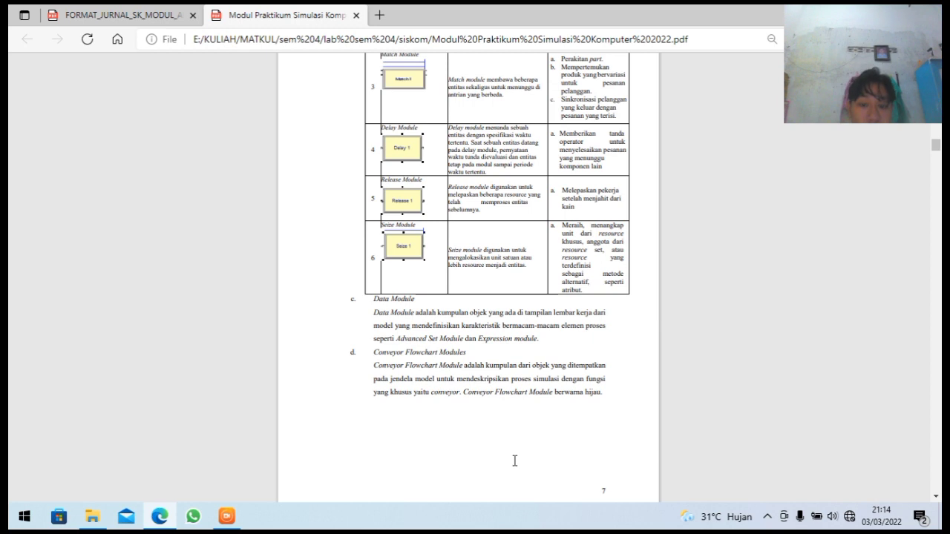
pyautogui.scroll(-3, 514, 461)
pyautogui.scroll(-1, 515, 461)
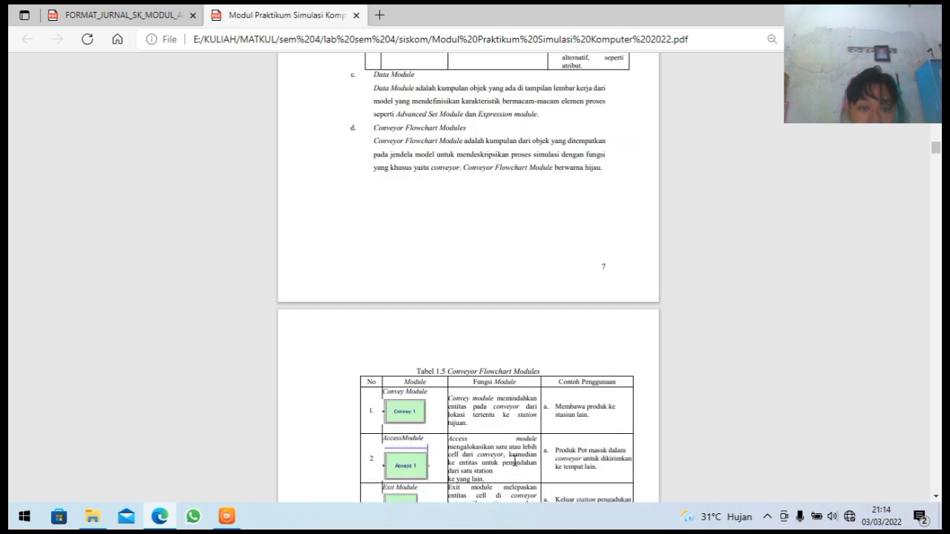
# Read the conveyor modules in Table 1.5, the flowchart modules in Table 1.6 and the Advanced Transfer Panel data modules in Table 1.8.
pyautogui.scroll(-1, 514, 460)
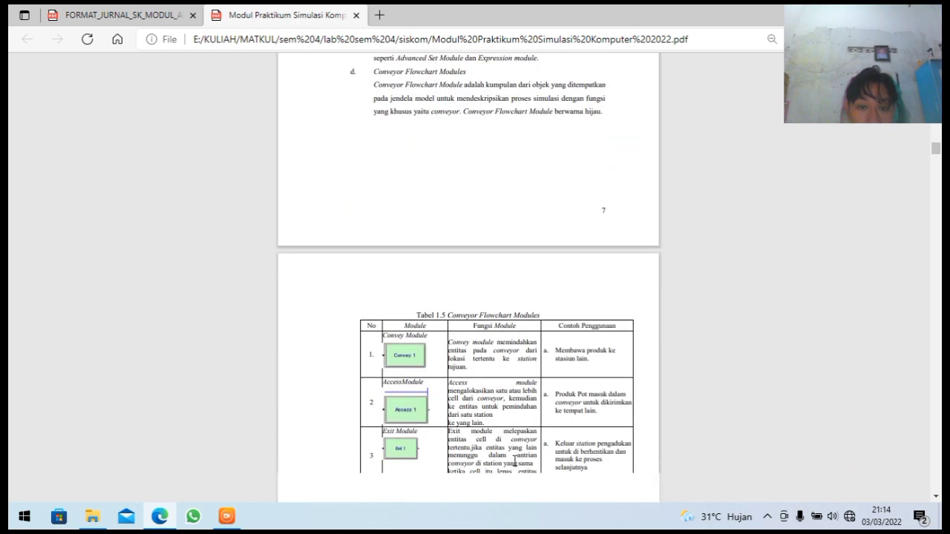
pyautogui.scroll(-4, 514, 461)
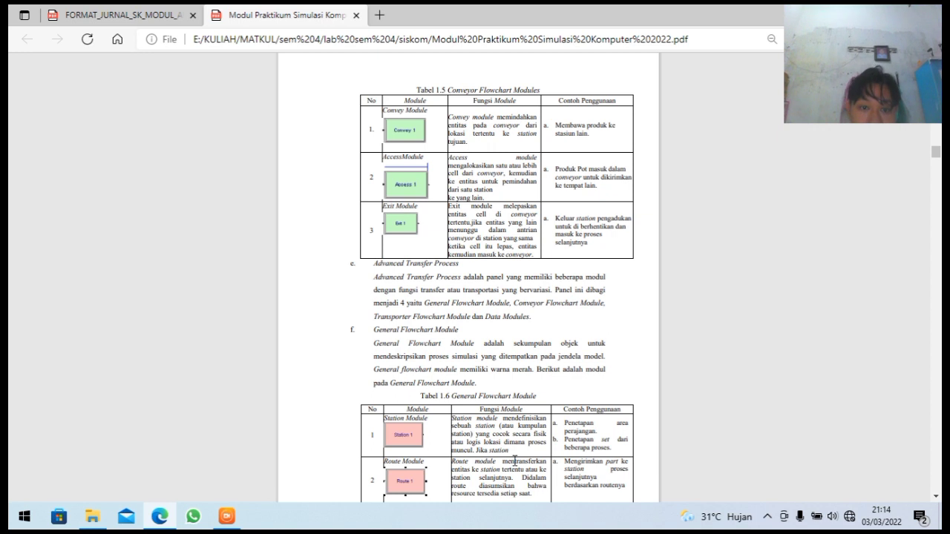
pyautogui.scroll(-3, 515, 462)
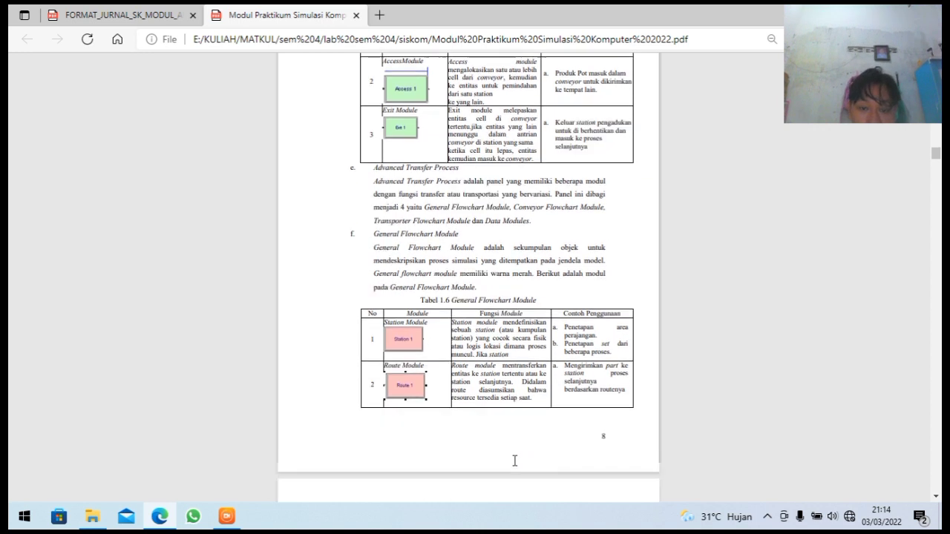
pyautogui.scroll(1, 514, 462)
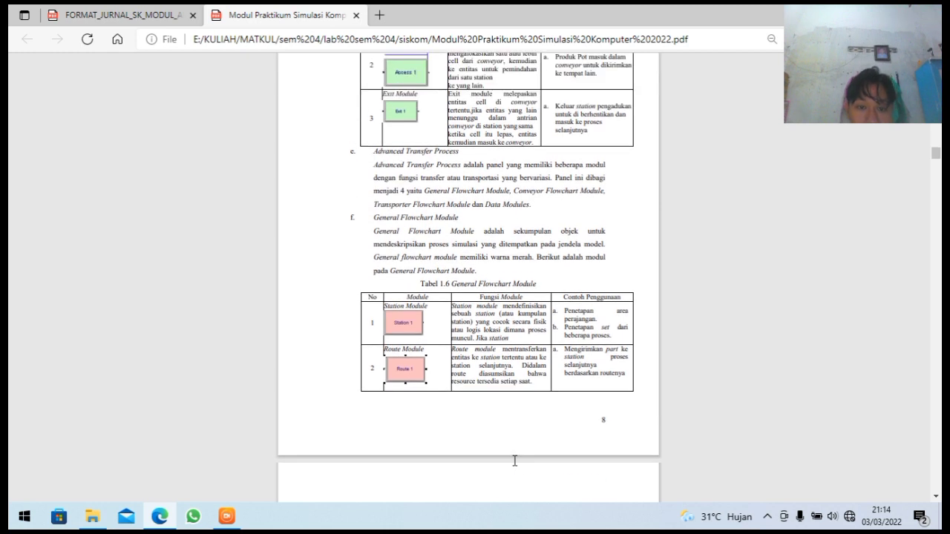
pyautogui.scroll(-2, 515, 462)
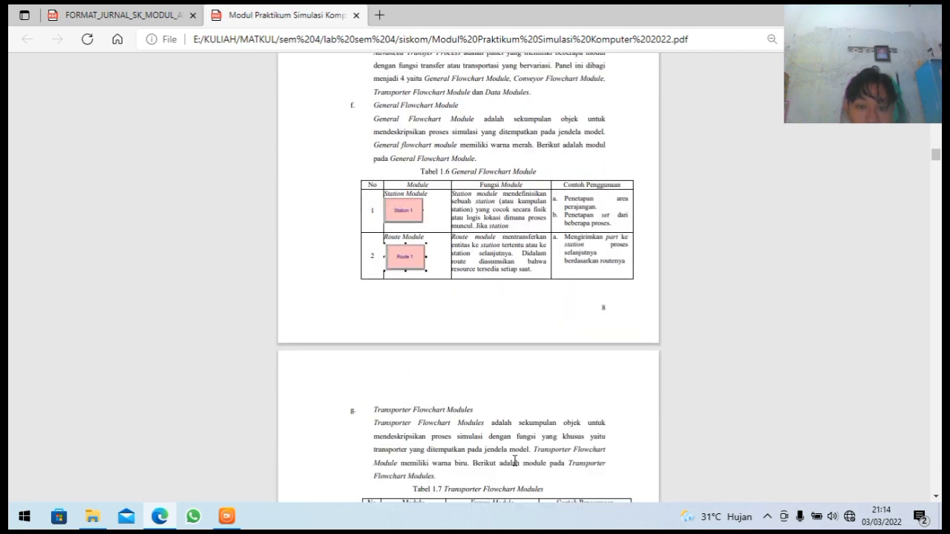
pyautogui.scroll(-10, 515, 461)
pyautogui.scroll(-8, 515, 461)
pyautogui.scroll(1, 515, 461)
pyautogui.scroll(-1, 514, 461)
pyautogui.scroll(1, 515, 461)
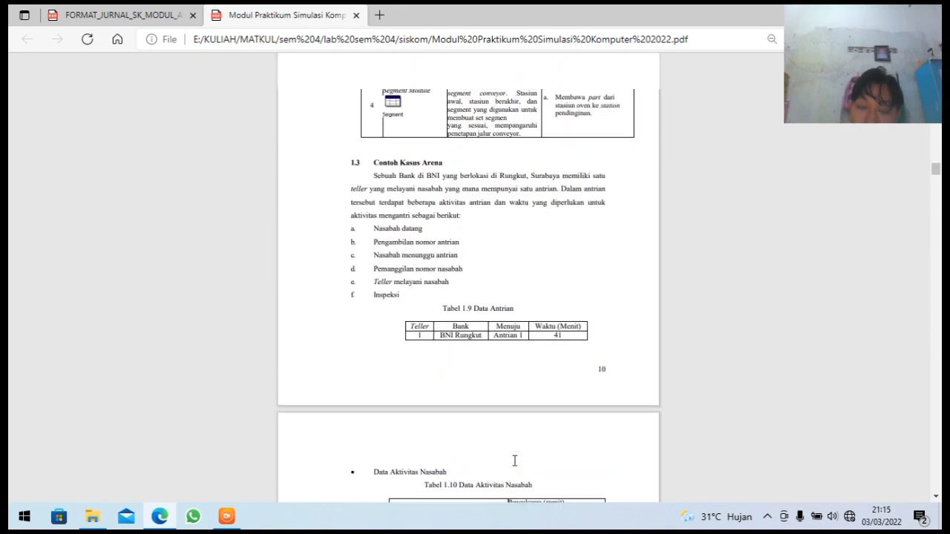
pyautogui.scroll(5, 514, 461)
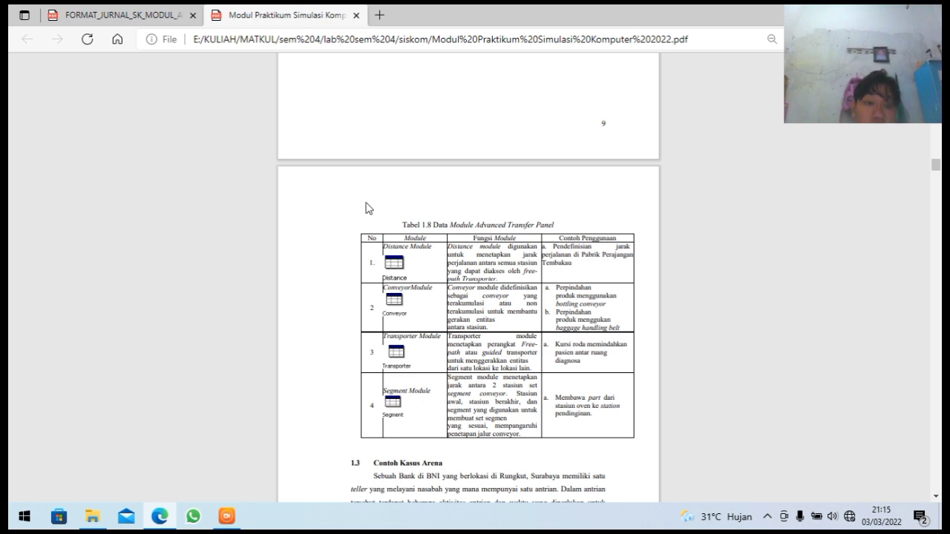
pyautogui.moveTo(262, 48)
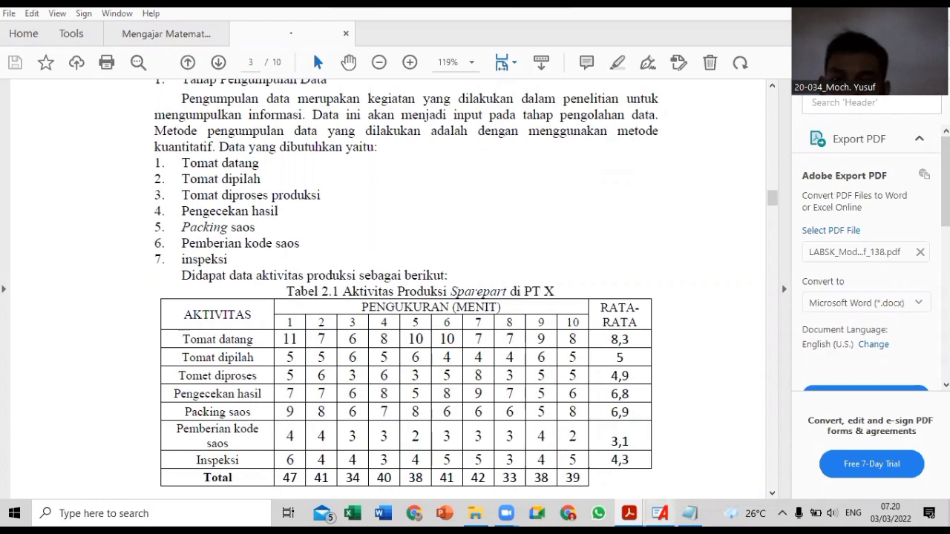
# Look at the empty Arena model window and return to the PDF's production activity table, Tabel 2.1.
pyautogui.click(660, 513)
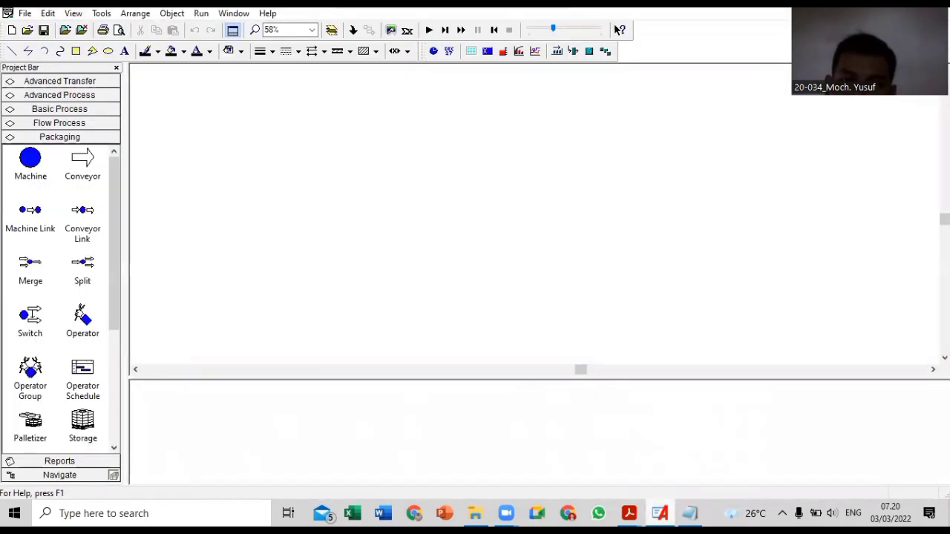
pyautogui.moveTo(630, 513)
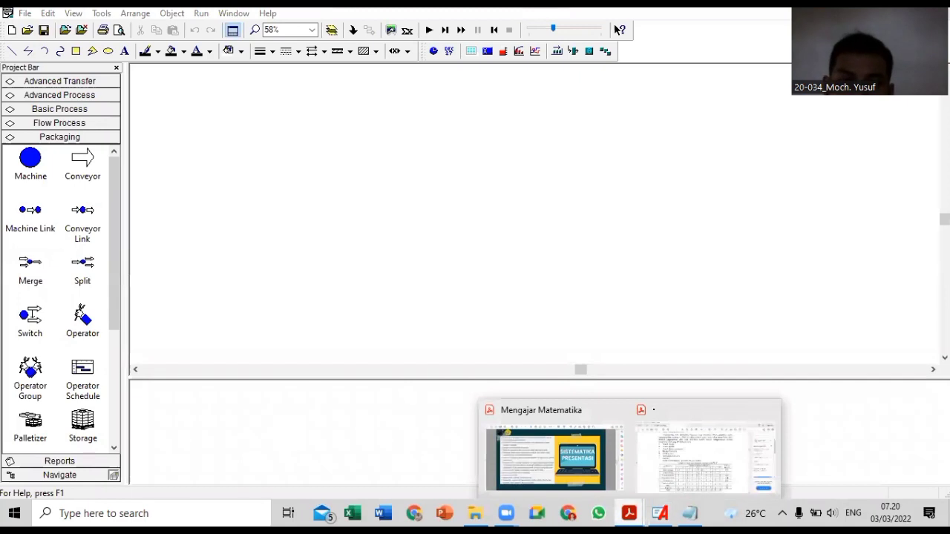
pyautogui.click(679, 479)
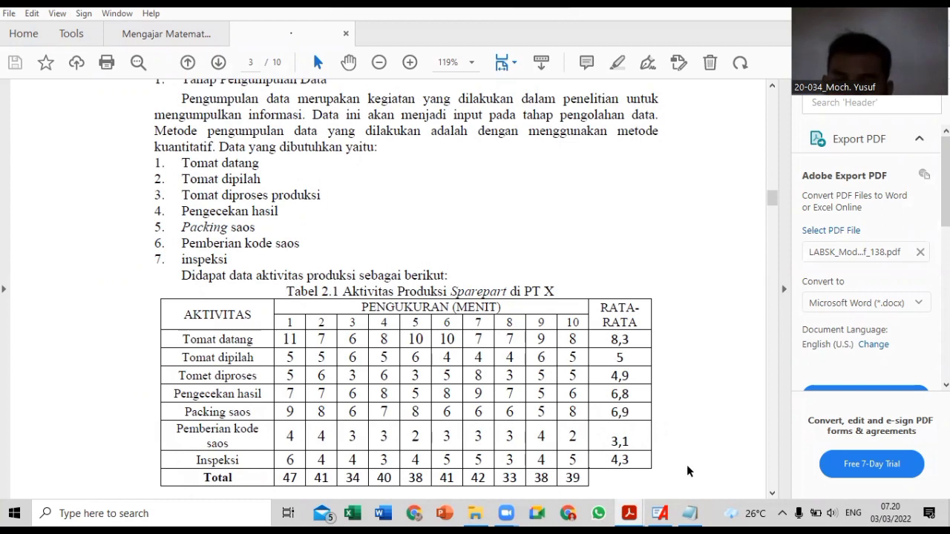
# Switch to Notepad and list the first three Tomat datang measurements, 11, 7 and 6, on separate lines.
pyautogui.moveTo(690, 513)
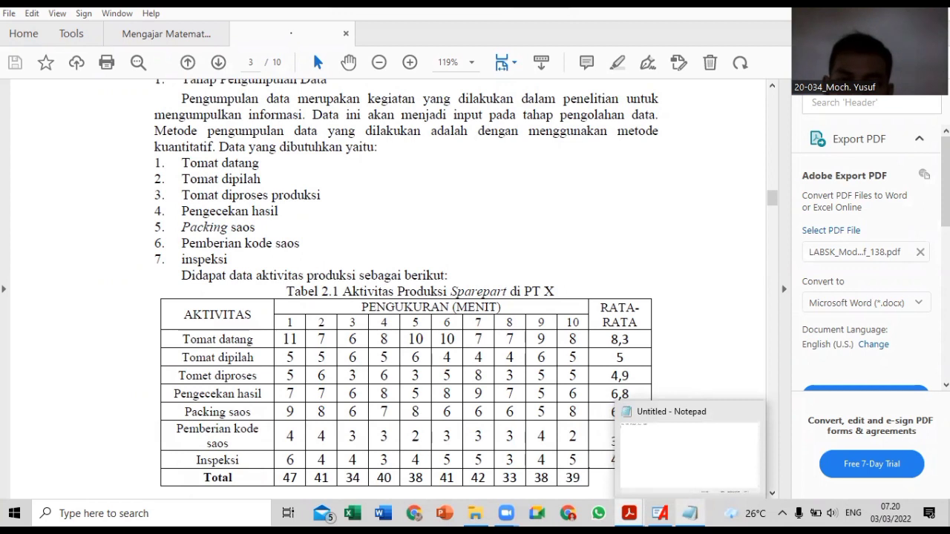
pyautogui.click(689, 513)
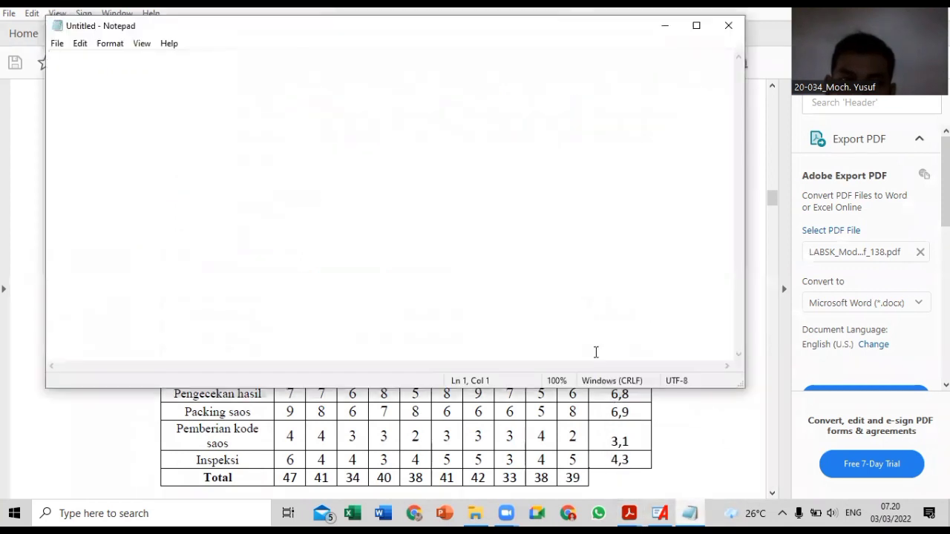
pyautogui.write('11')
pyautogui.press('Return')
pyautogui.write('7')
pyautogui.press('Return')
pyautogui.write('6')
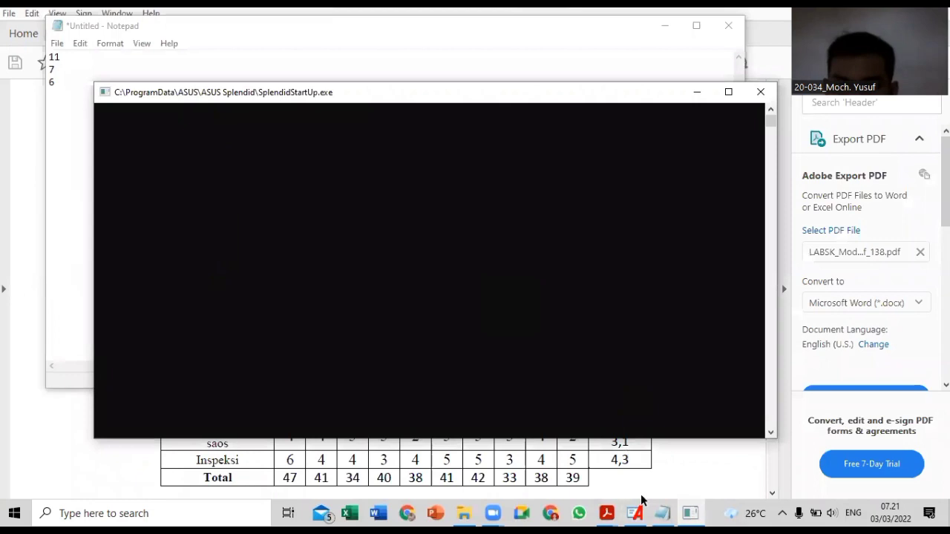
pyautogui.click(690, 513)
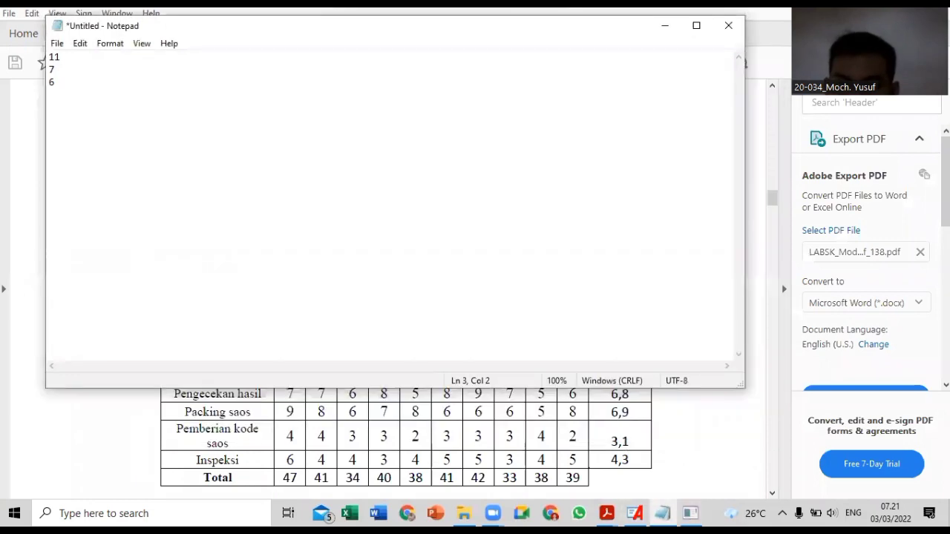
# Check the Tomat datang row in the PDF and add 8, 10 and 10 on separate lines in the Notepad list.
pyautogui.click(607, 514)
pyautogui.click(637, 474)
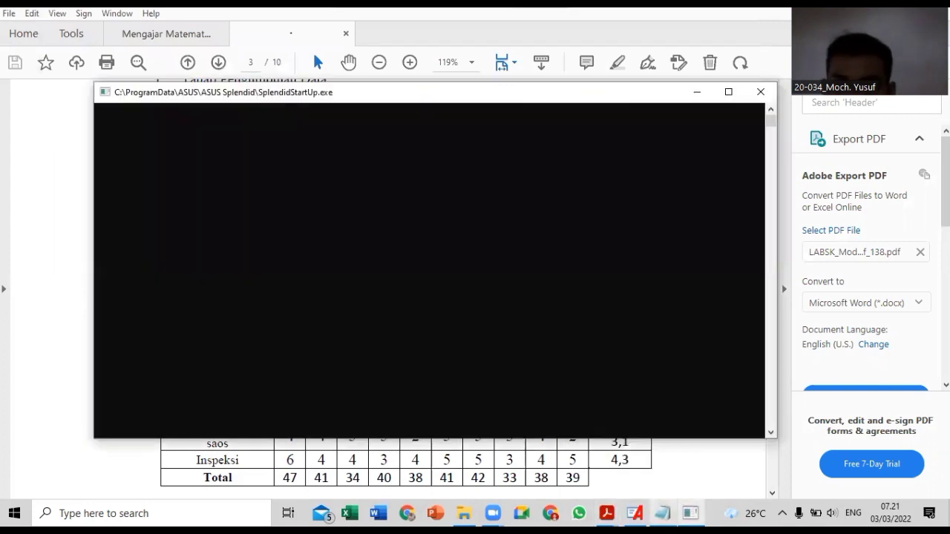
pyautogui.hotkey('alt', 'Tab')
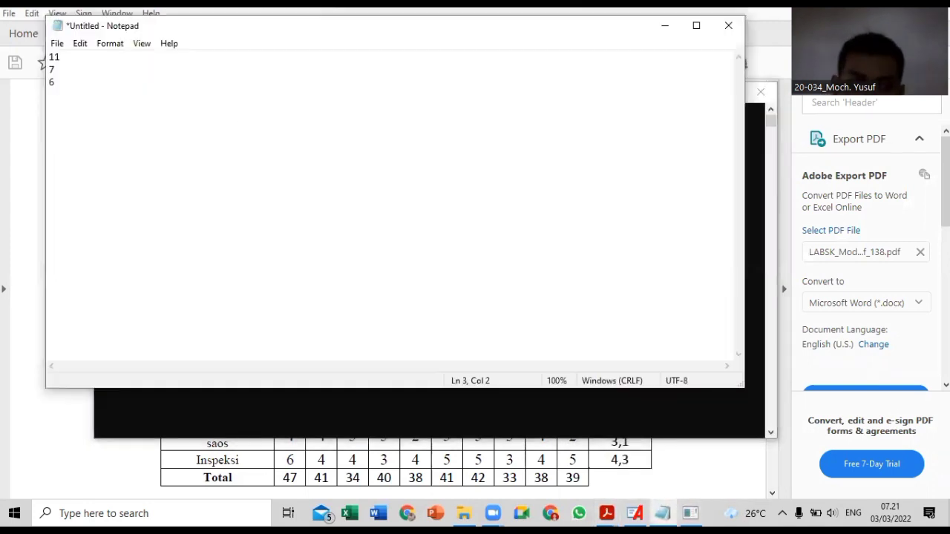
pyautogui.press('Return')
pyautogui.write('8')
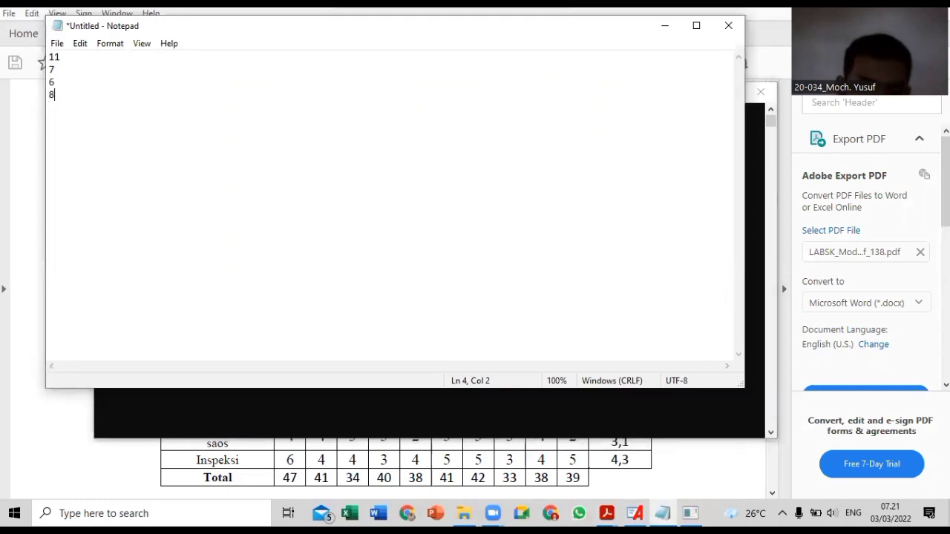
pyautogui.press('Return')
pyautogui.write('10')
pyautogui.press('Return')
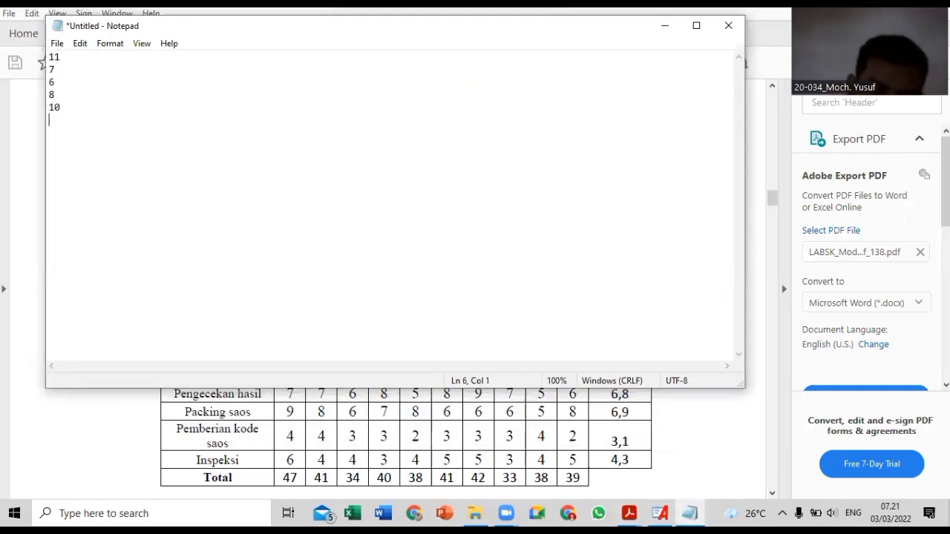
pyautogui.write('10')
pyautogui.press('Return')
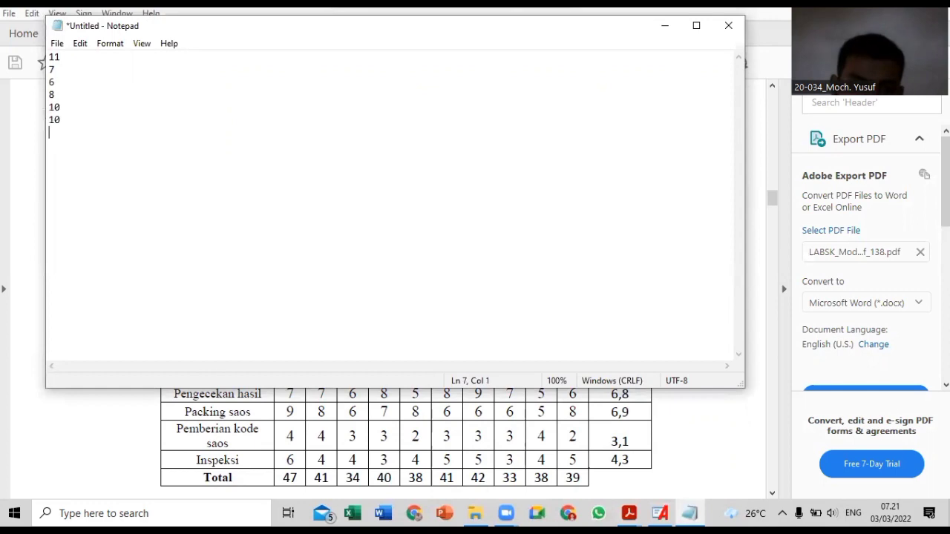
# Enter the seventh Tomat datang measurement in Notepad, recheck it against the PDF table and correct it to 7.
pyautogui.write('6')
pyautogui.press('Return')
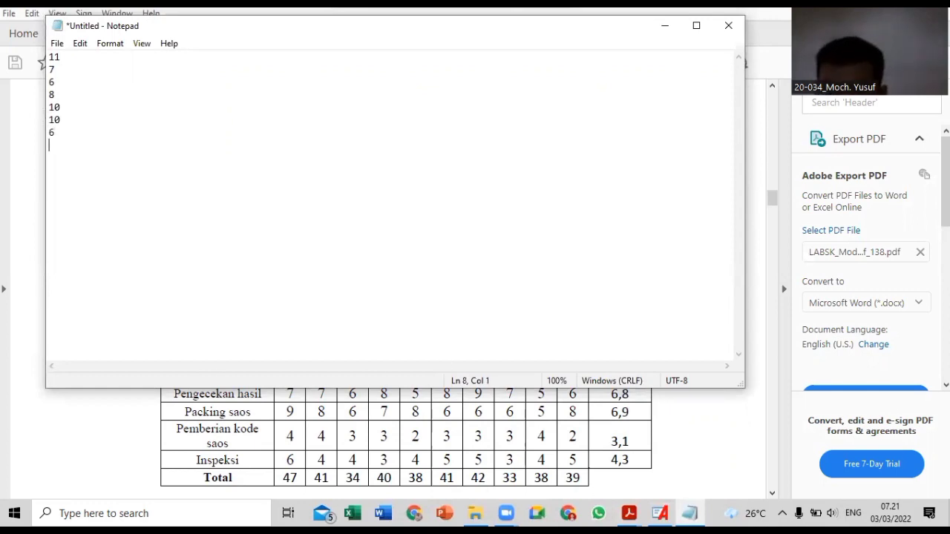
pyautogui.moveTo(700, 456)
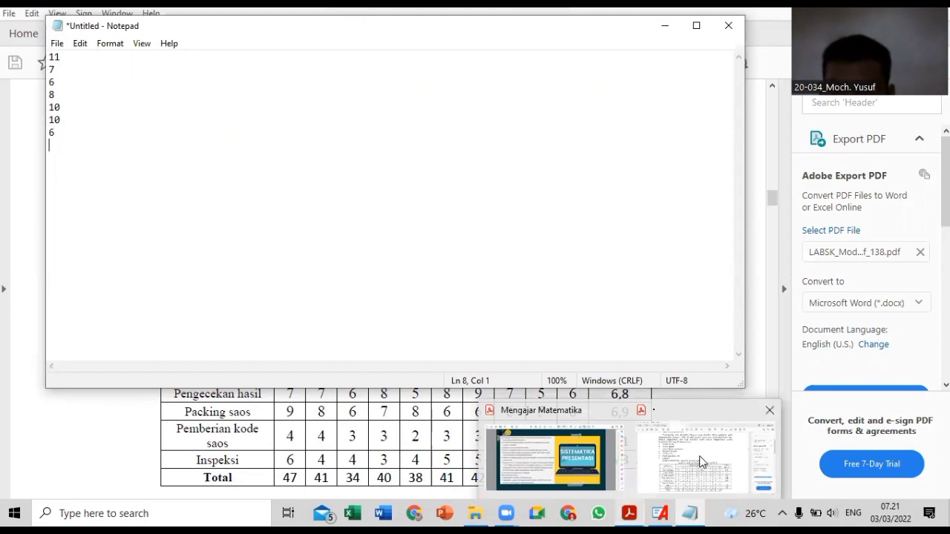
pyautogui.click(698, 455)
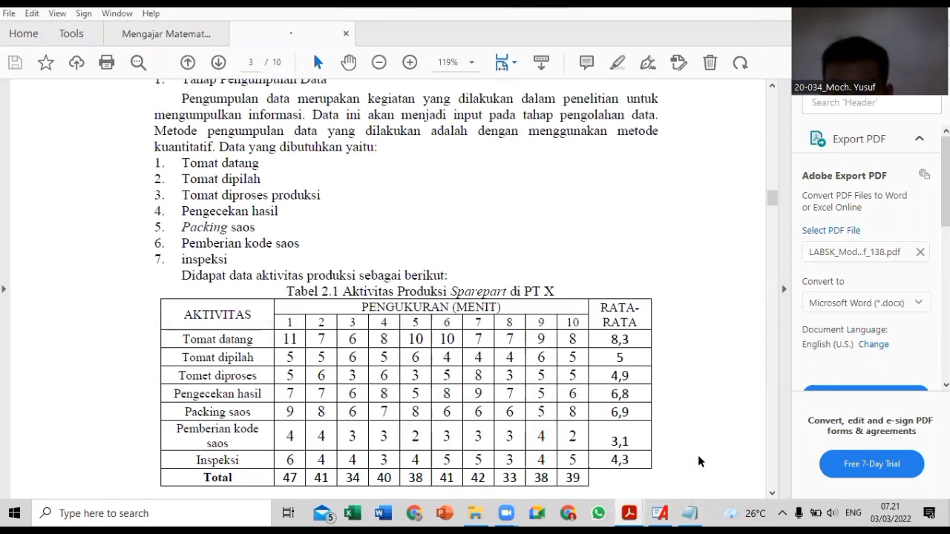
pyautogui.click(690, 513)
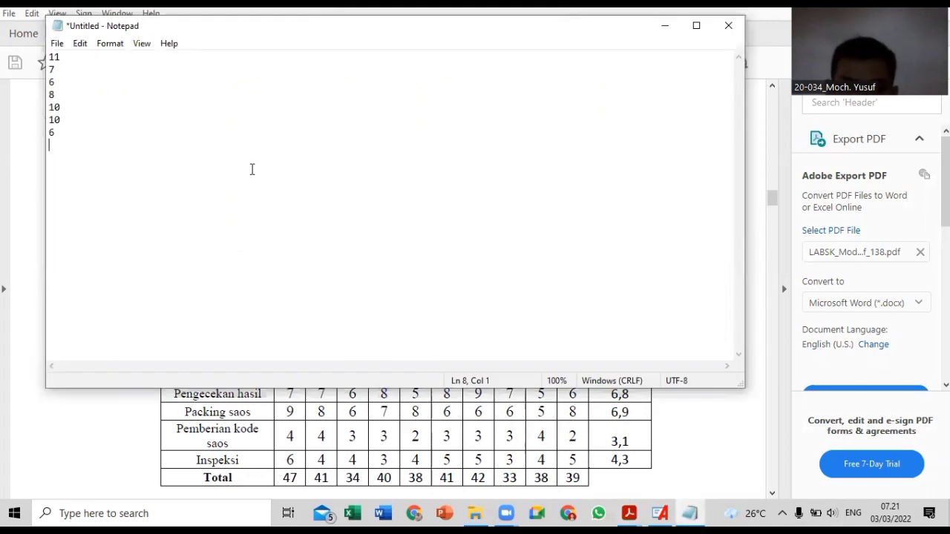
pyautogui.press('BackSpace')
pyautogui.press('BackSpace')
pyautogui.write('7')
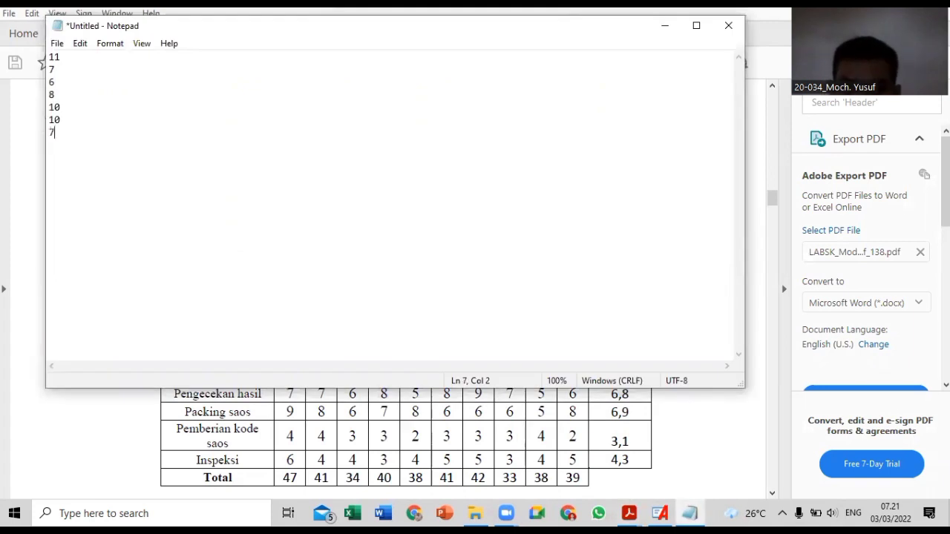
pyautogui.press('Return')
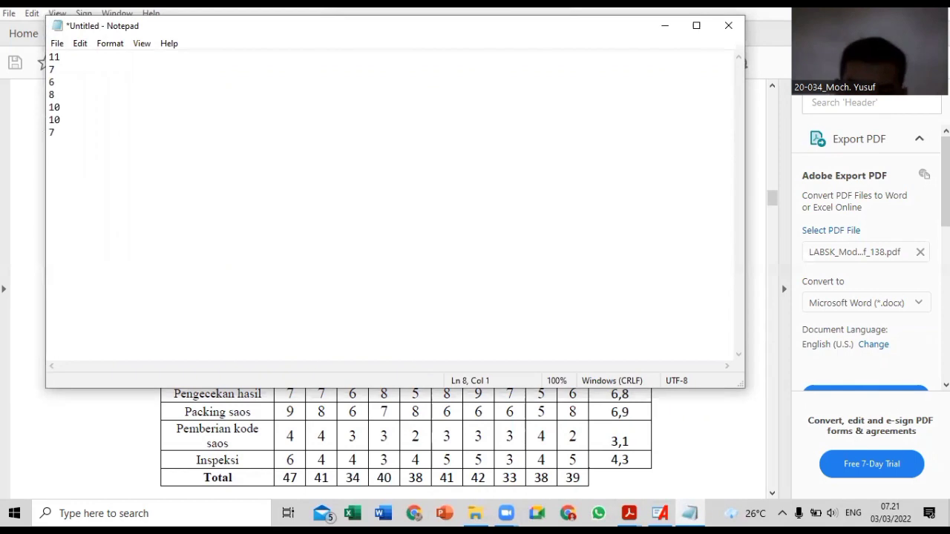
# Add the last three Tomat datang measurements, 7, 9 and 8, on separate lines.
pyautogui.write('7')
pyautogui.press('Return')
pyautogui.write('9')
pyautogui.press('Return')
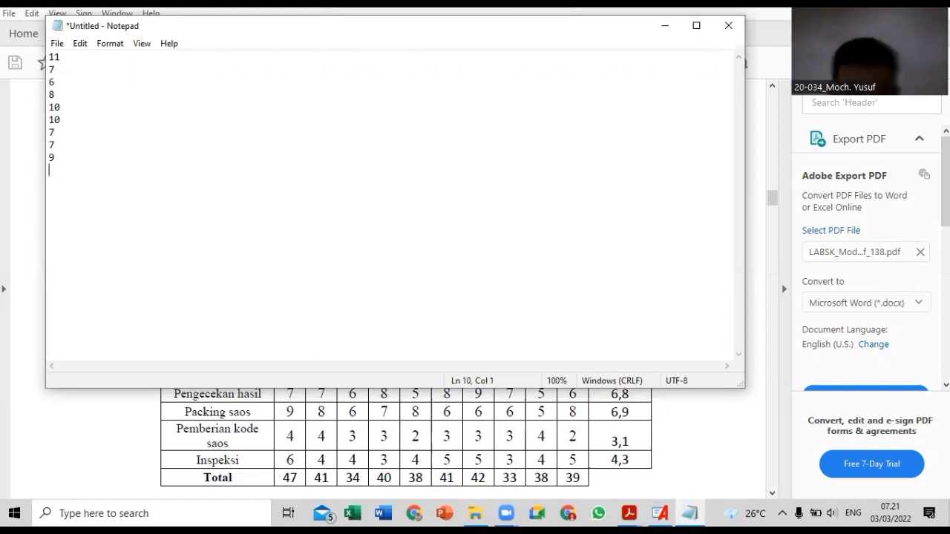
pyautogui.write('8')
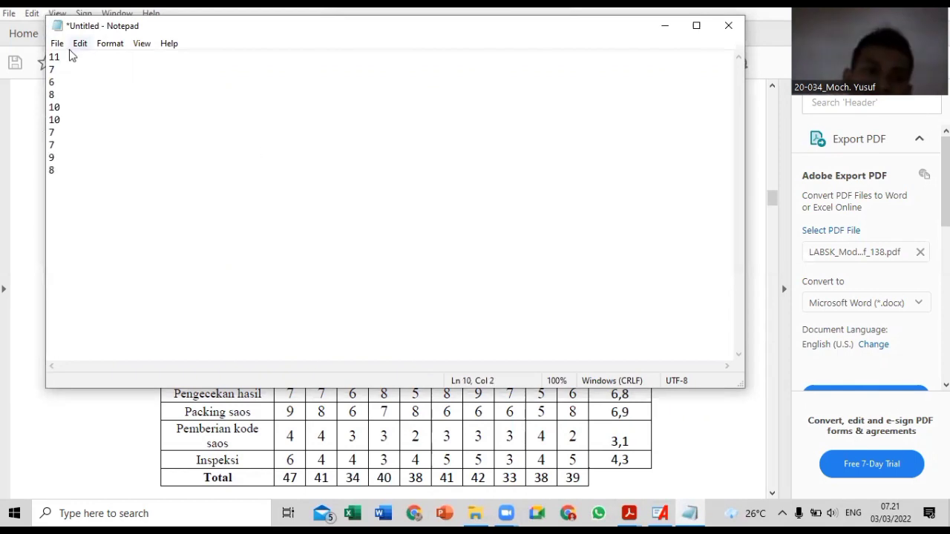
# Save the measurement list as 1.txt in the Praktikum Simulasi Komputer folder inside sem 4 on the E: drive.
pyautogui.click(63, 48)
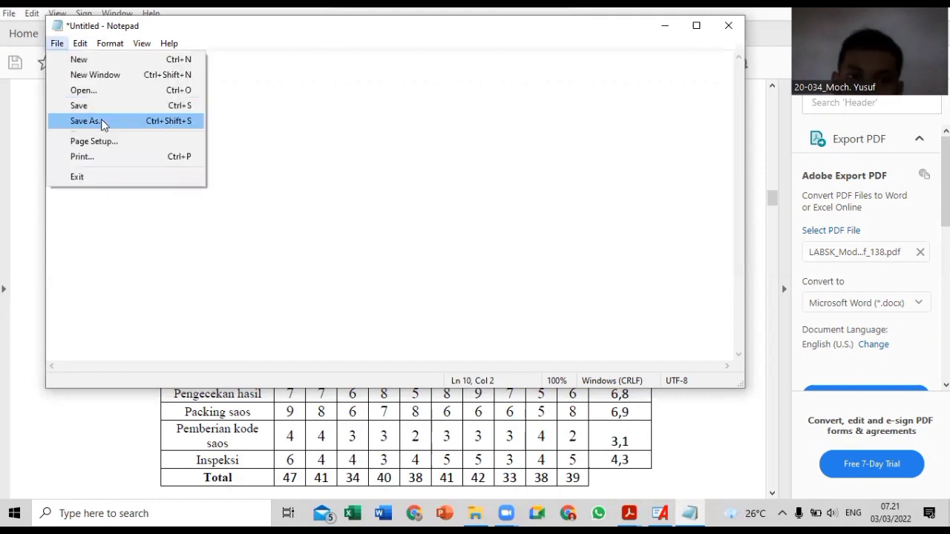
pyautogui.click(102, 121)
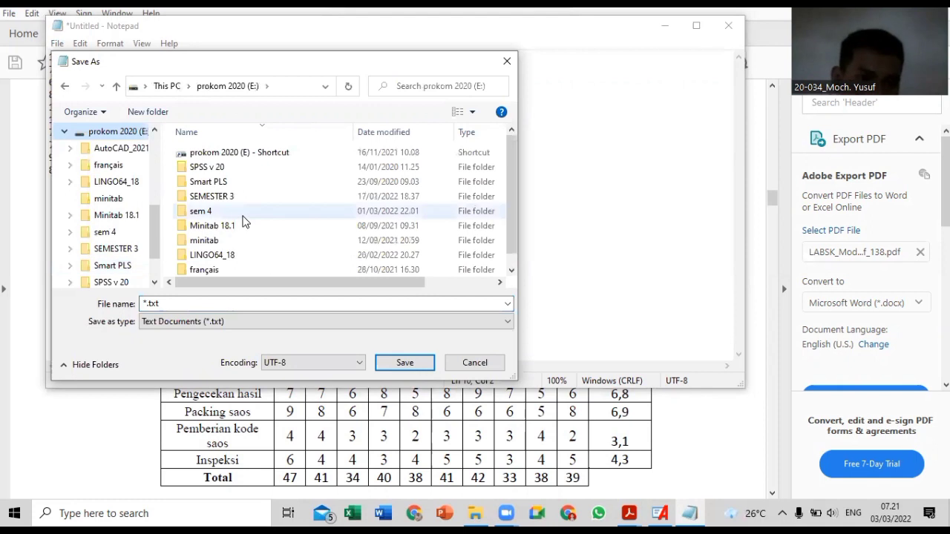
pyautogui.doubleClick(242, 215)
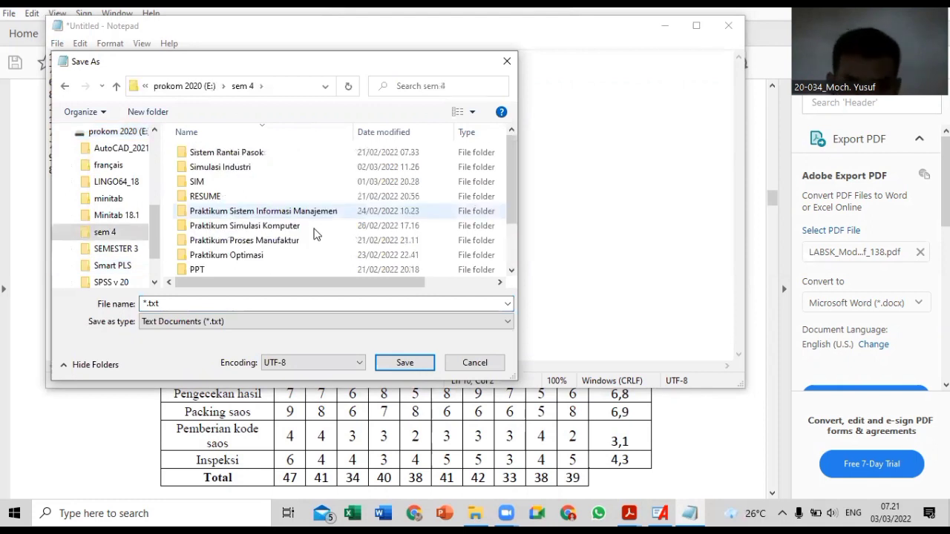
pyautogui.doubleClick(364, 227)
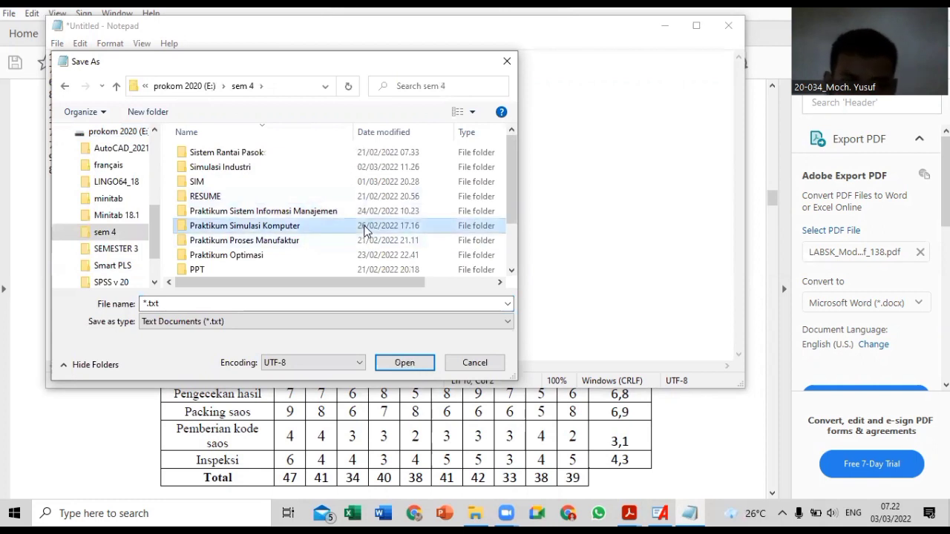
pyautogui.rightClick(371, 221)
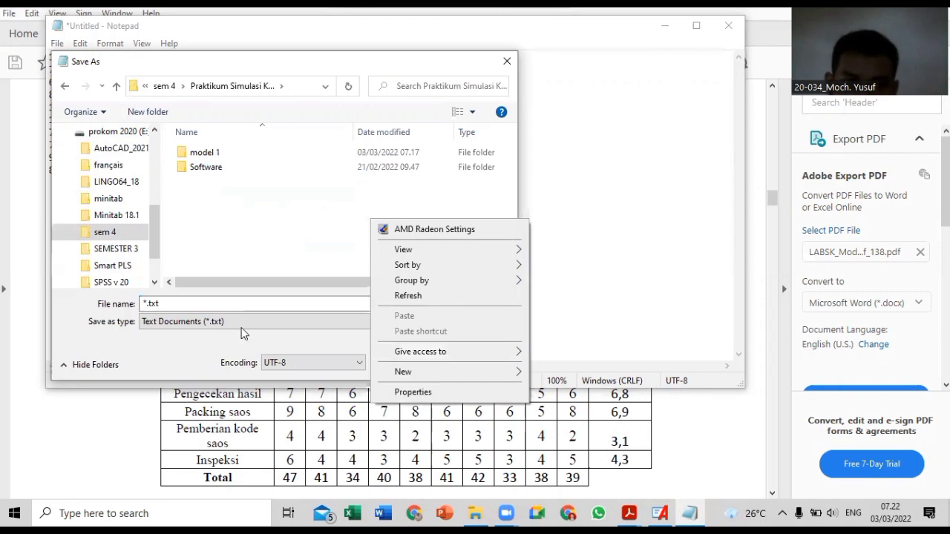
pyautogui.click(146, 303)
pyautogui.press('BackSpace')
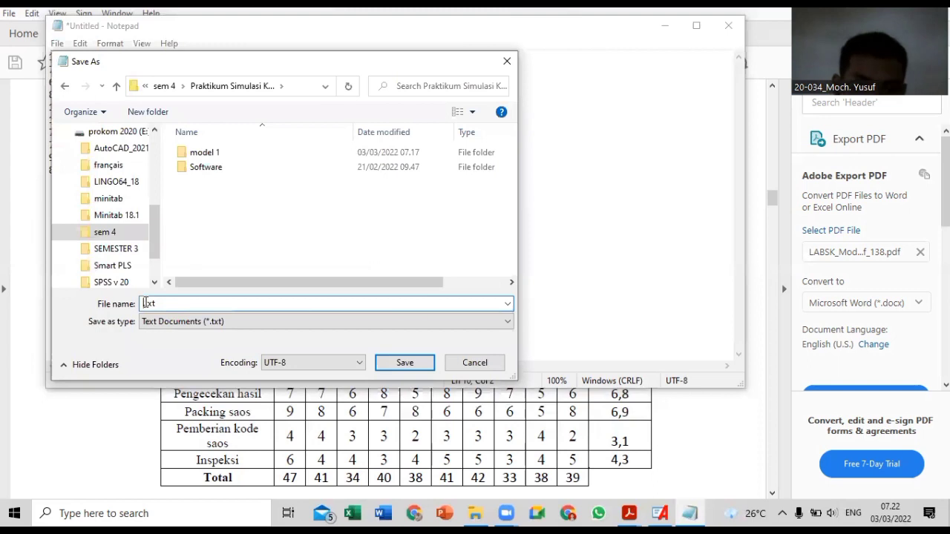
pyautogui.write('1')
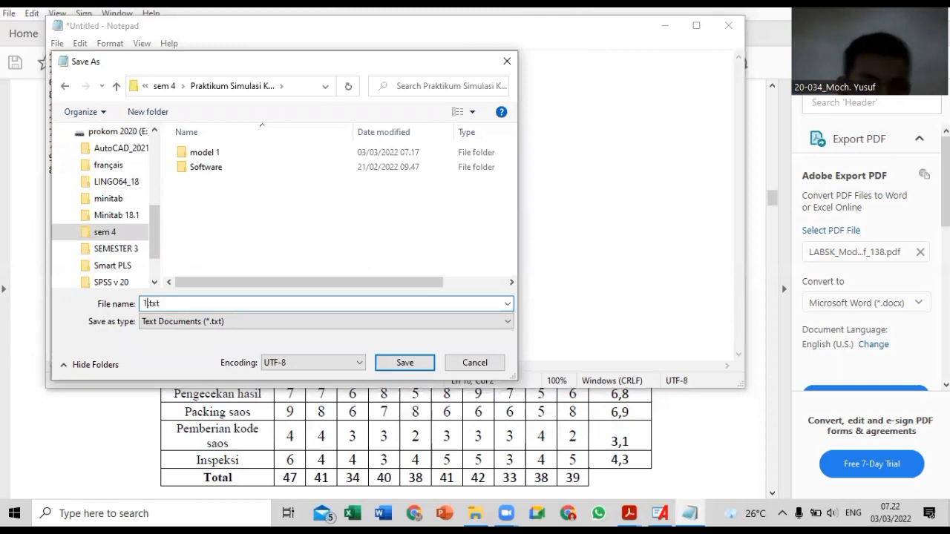
pyautogui.click(404, 363)
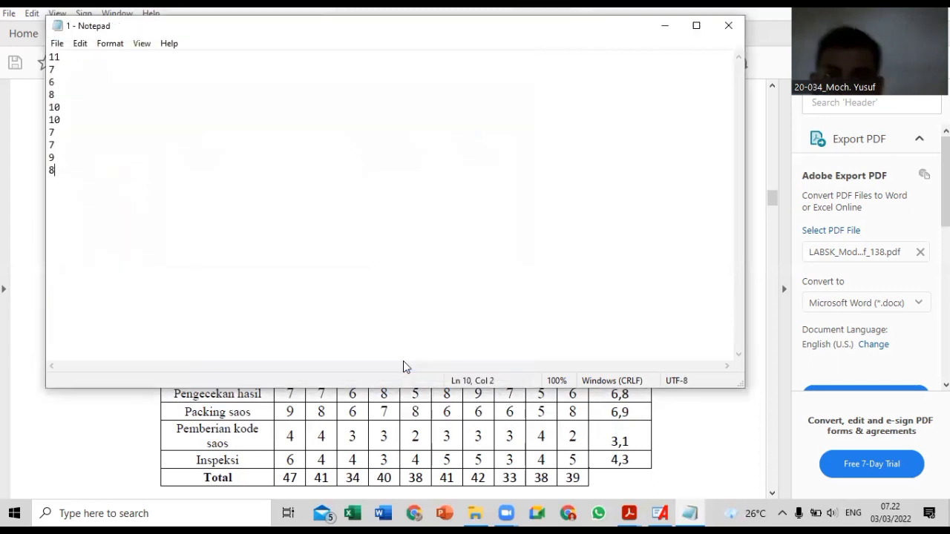
# Minimize Notepad, switch to Arena and place a Create module at the start of the model, connected to an Assign module.
pyautogui.click(663, 37)
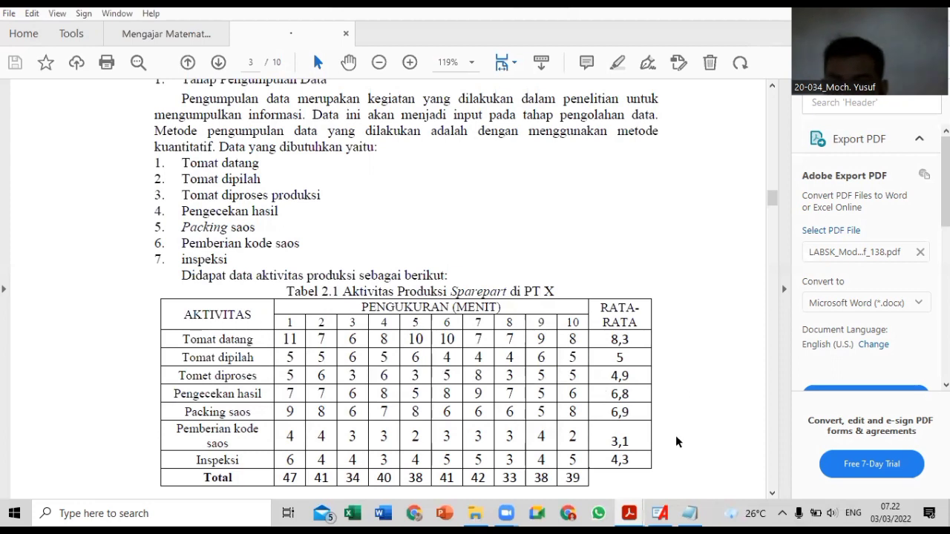
pyautogui.click(660, 513)
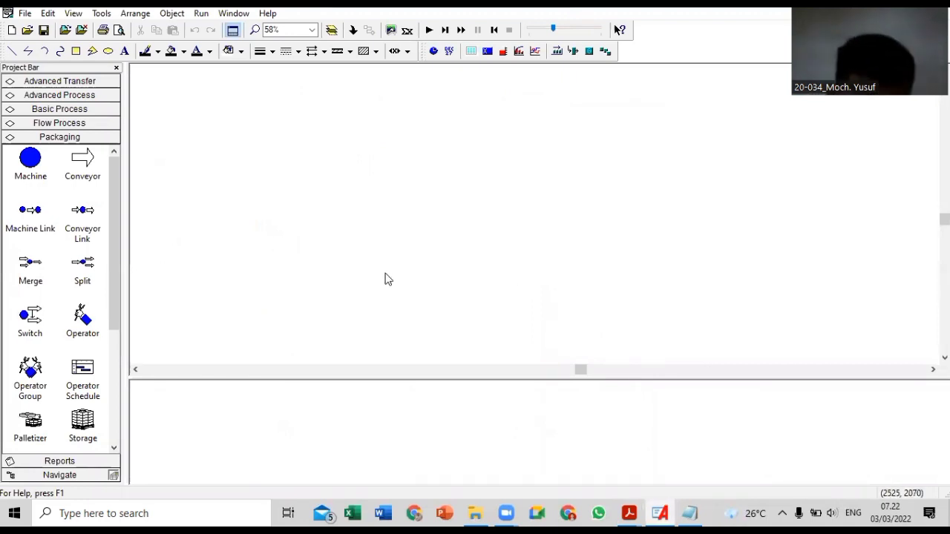
pyautogui.click(87, 111)
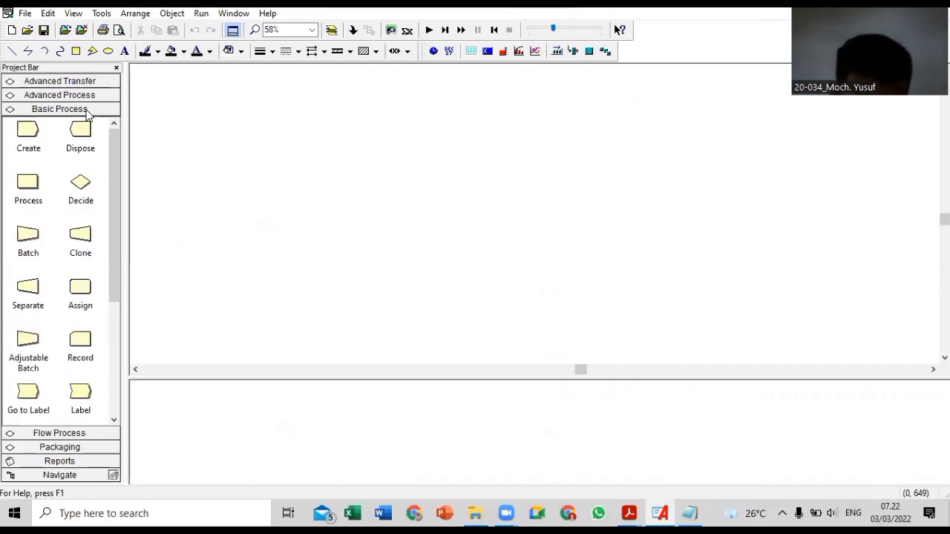
pyautogui.click(29, 142)
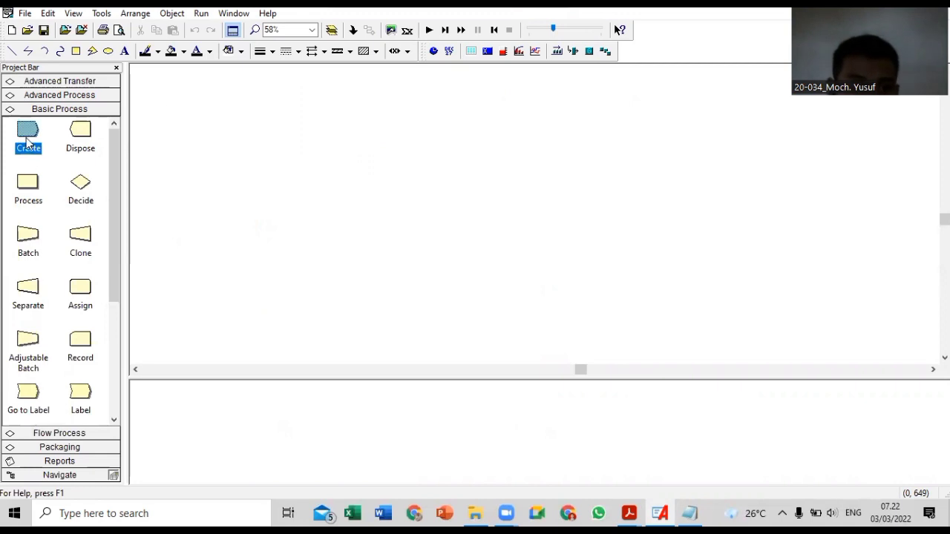
pyautogui.click(181, 104)
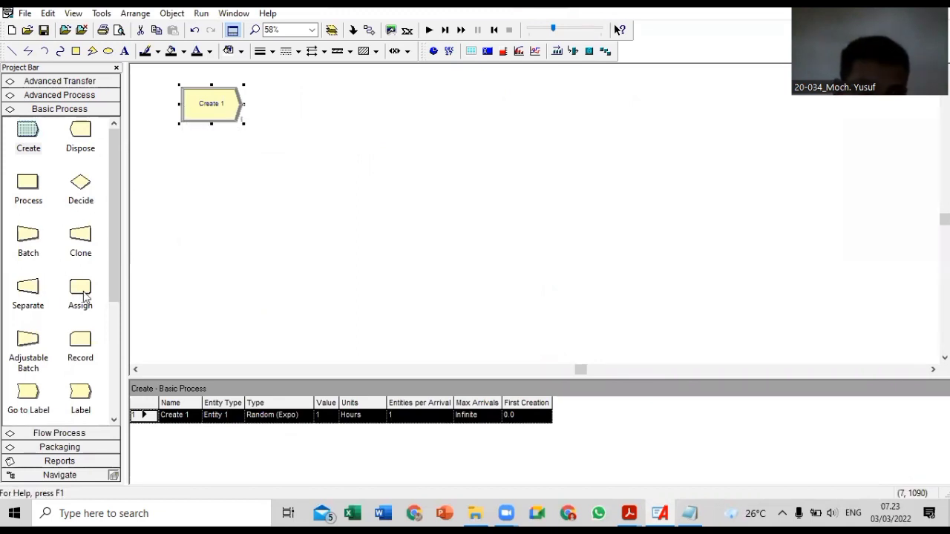
pyautogui.moveTo(83, 291); pyautogui.dragTo(260, 108)
pyautogui.click(259, 109)
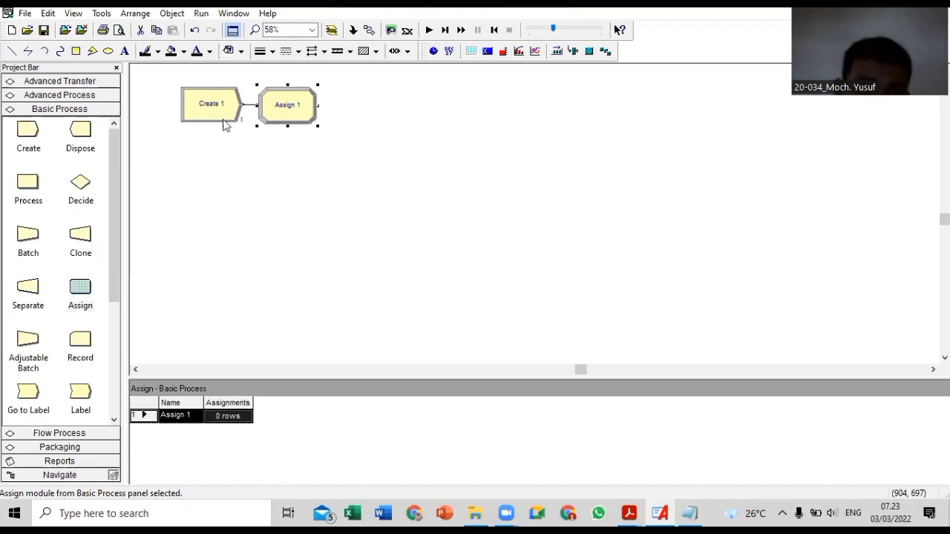
# Extend the flow after the Assign module with a Station module followed by three Process modules in a row.
pyautogui.click(91, 87)
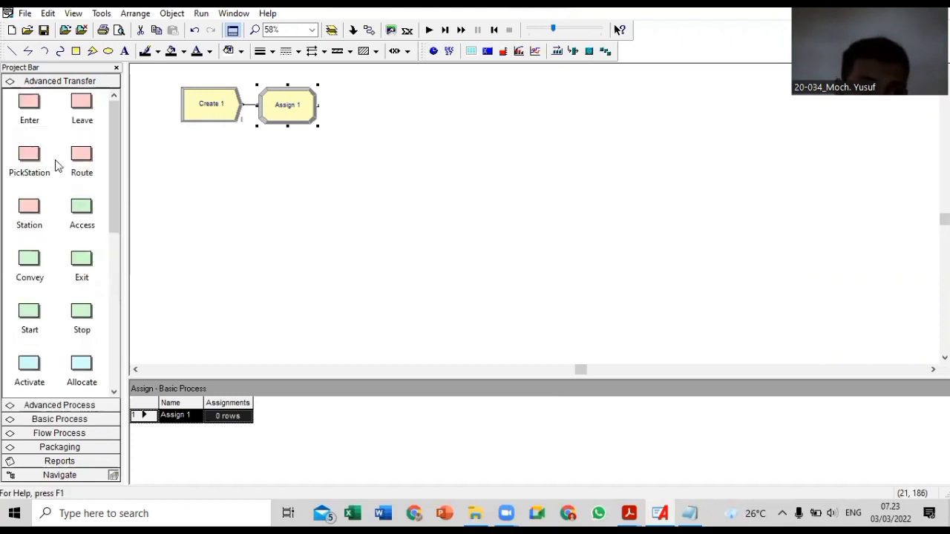
pyautogui.moveTo(28, 207); pyautogui.dragTo(336, 107)
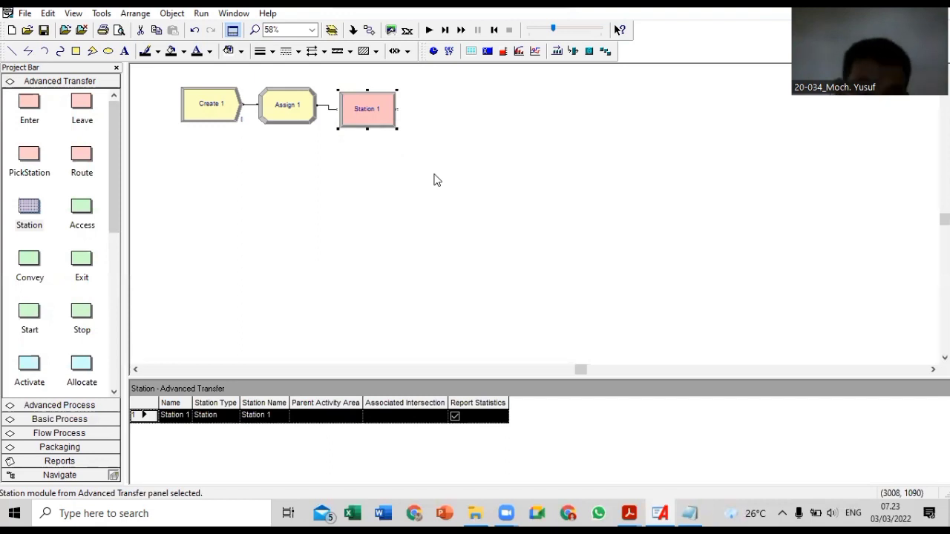
pyautogui.click(84, 419)
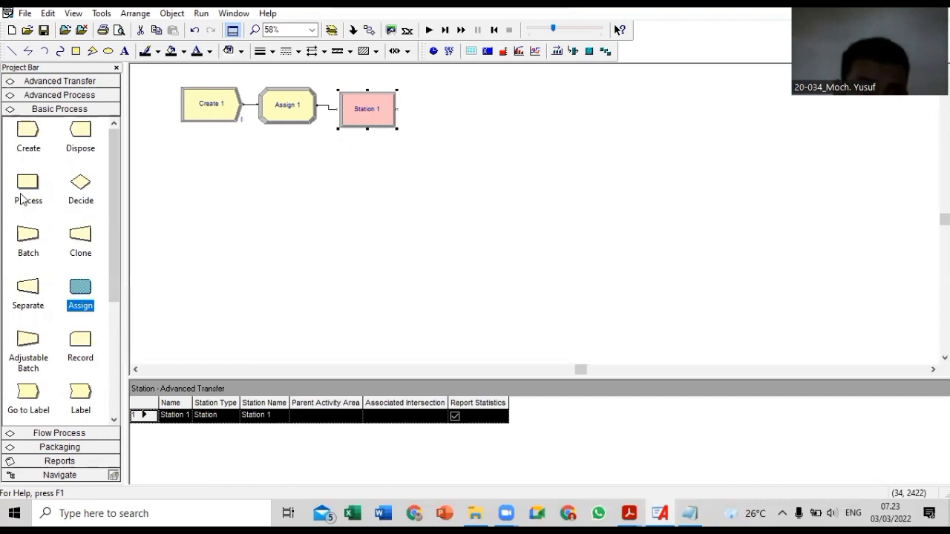
pyautogui.moveTo(28, 181); pyautogui.dragTo(420, 112)
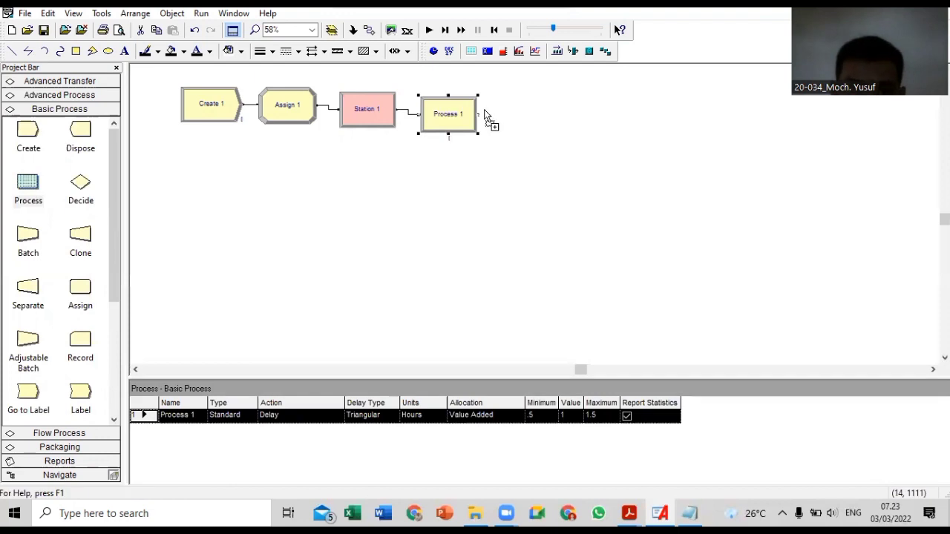
pyautogui.moveTo(496, 121); pyautogui.dragTo(499, 117)
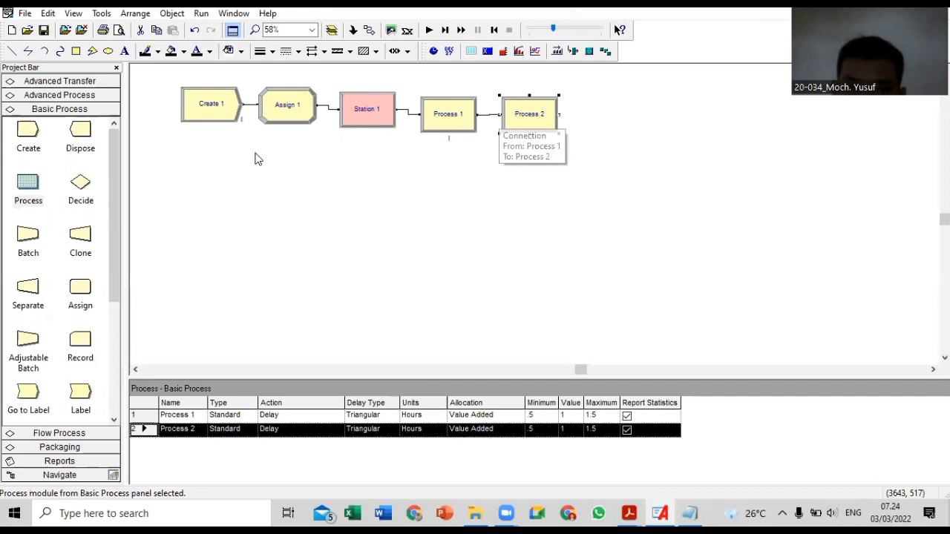
pyautogui.moveTo(33, 185); pyautogui.dragTo(586, 124)
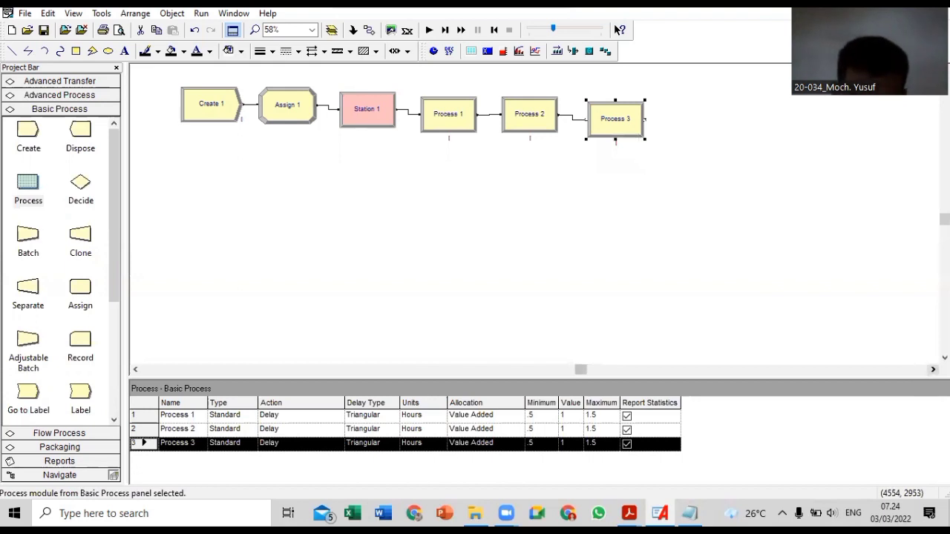
# Place a Route module below Process 3, connected to it, and a second Station module beside the Route.
pyautogui.hscroll(2, 765, 326)
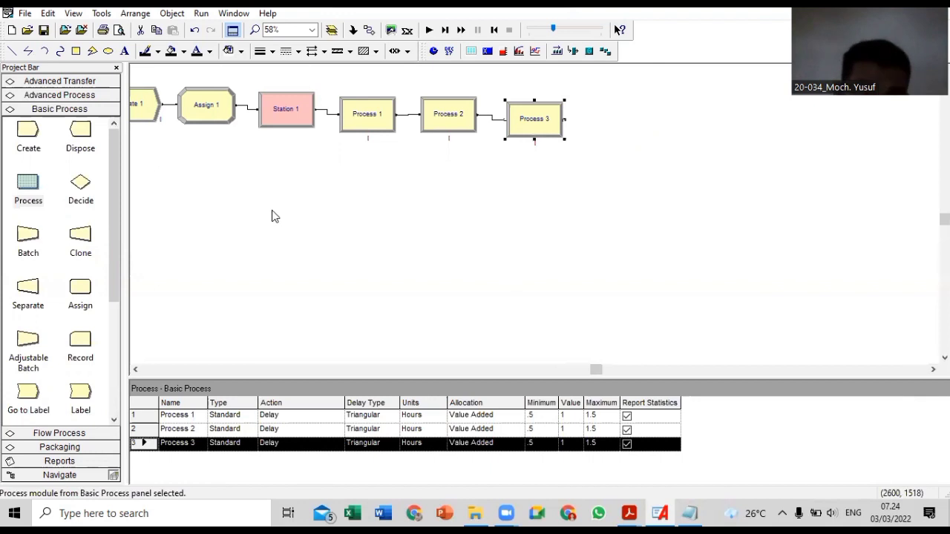
pyautogui.click(93, 82)
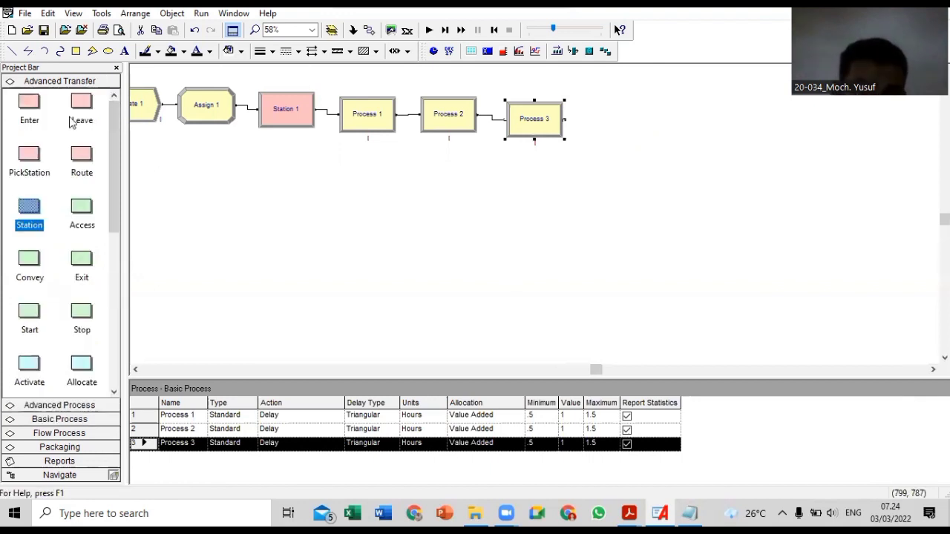
pyautogui.moveTo(90, 161); pyautogui.dragTo(526, 209)
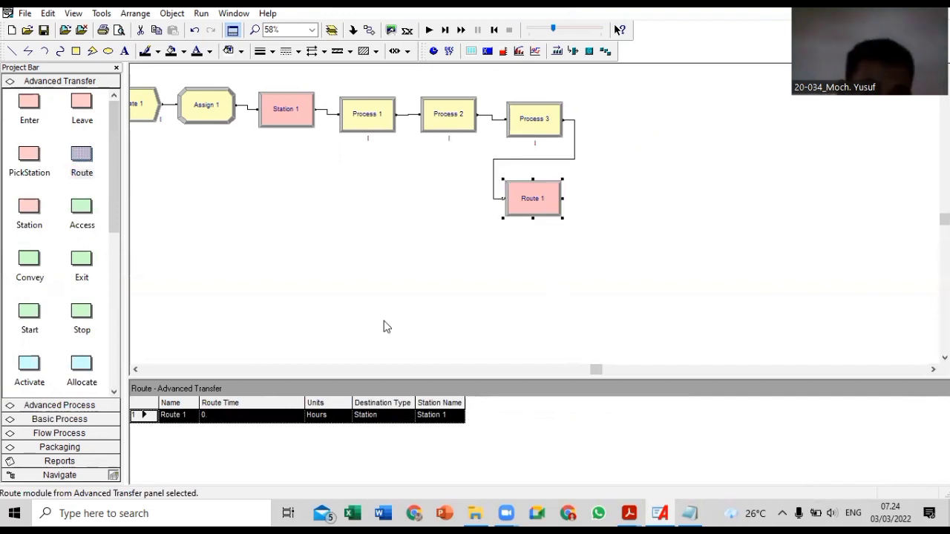
pyautogui.moveTo(24, 211); pyautogui.dragTo(584, 202)
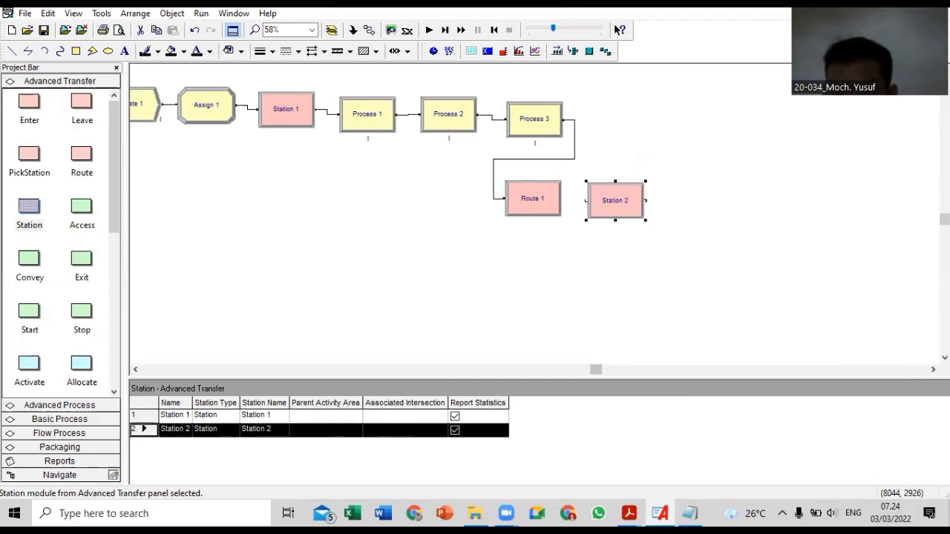
# Add three more Process modules in a row after Station 2.
pyautogui.click(934, 370)
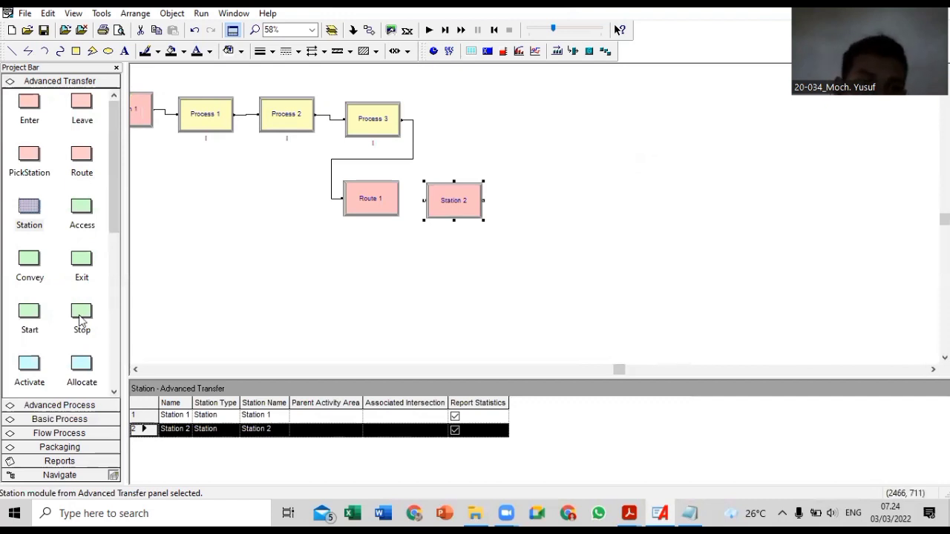
pyautogui.click(71, 423)
pyautogui.click(28, 186)
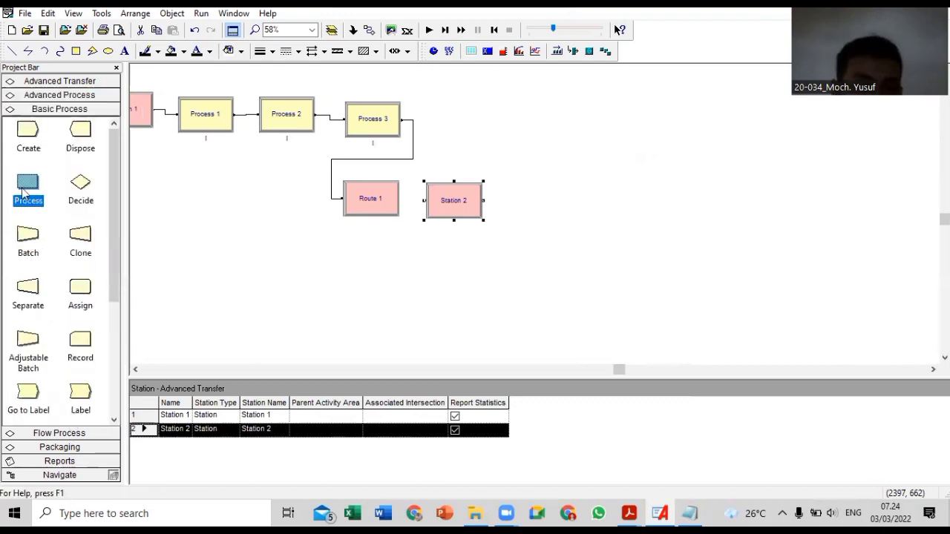
pyautogui.moveTo(558, 193); pyautogui.dragTo(514, 201)
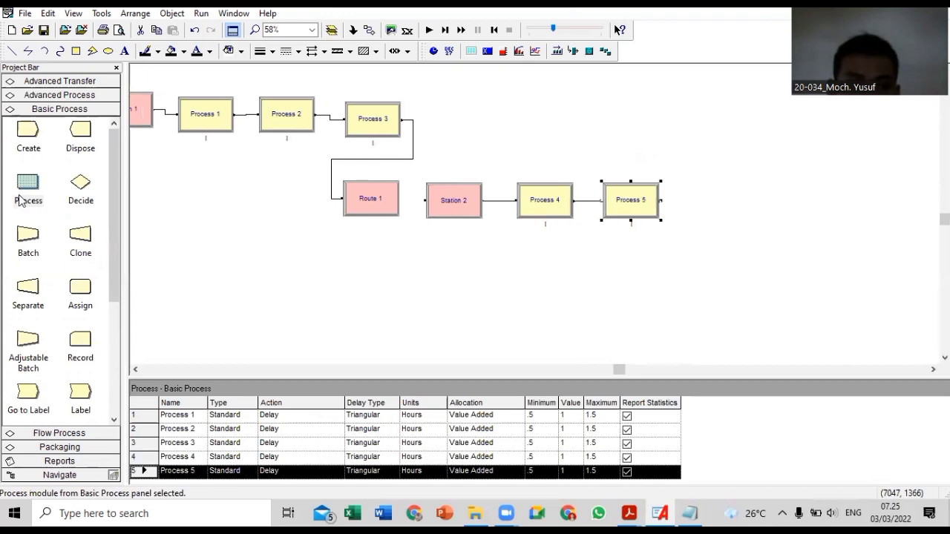
pyautogui.moveTo(17, 194); pyautogui.dragTo(687, 201)
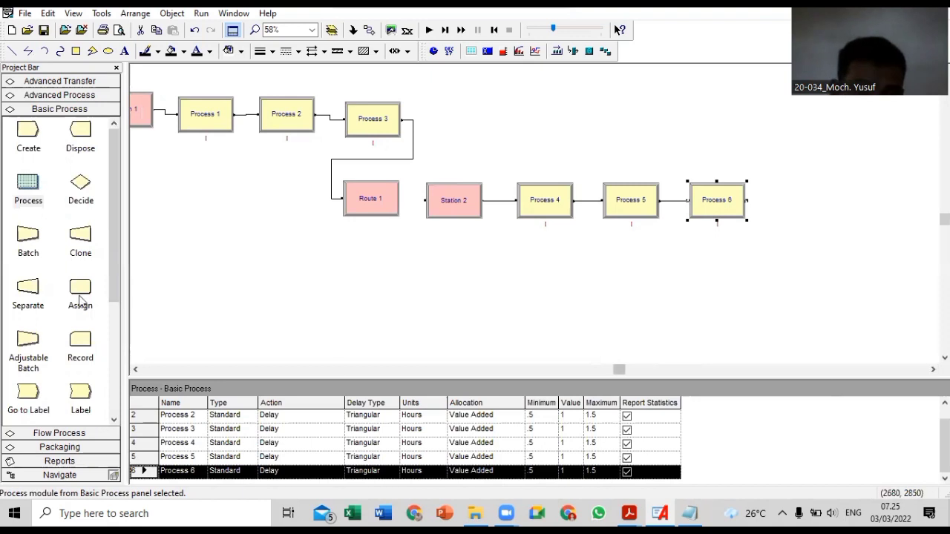
# Add a second Assign module after Process 6 and align it with the lower row of modules.
pyautogui.moveTo(80, 301); pyautogui.dragTo(768, 247)
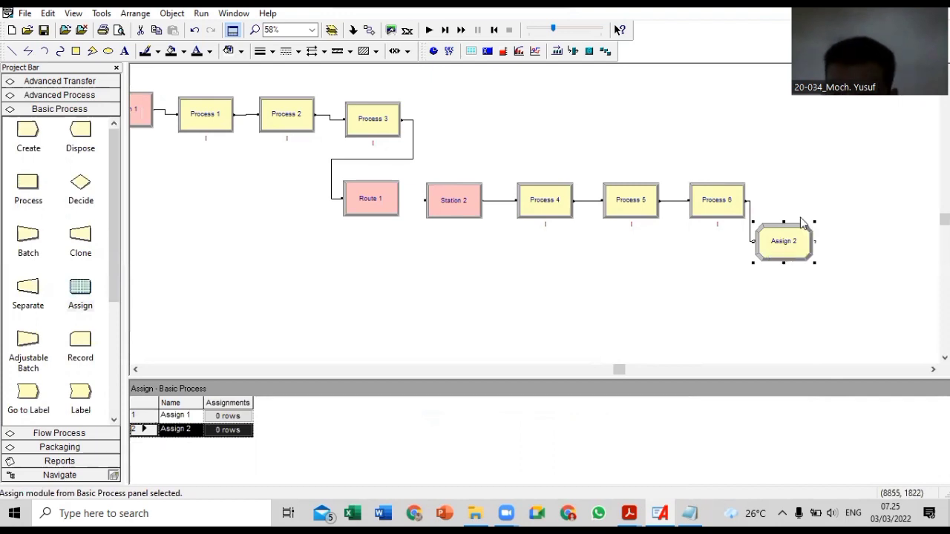
pyautogui.moveTo(801, 221); pyautogui.dragTo(820, 190)
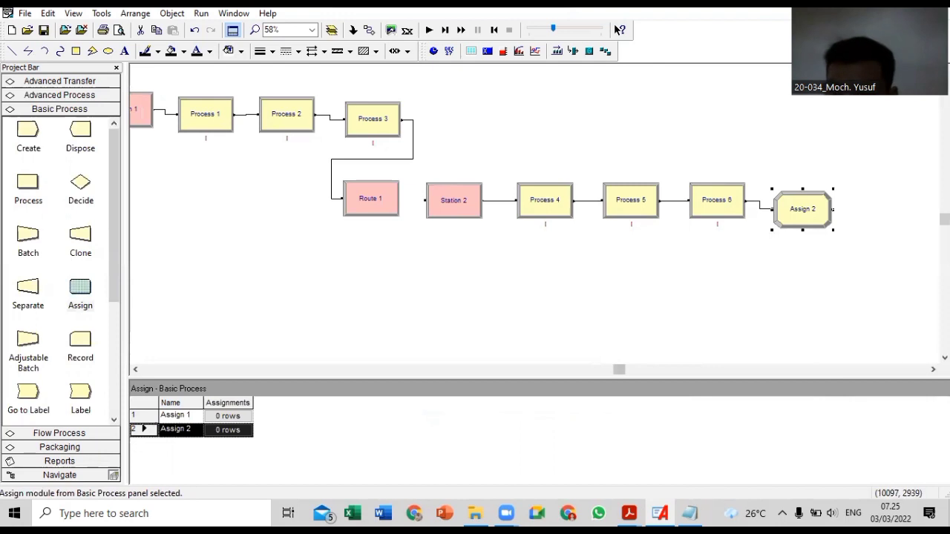
pyautogui.hscroll(4, 658, 308)
pyautogui.hscroll(2, 651, 299)
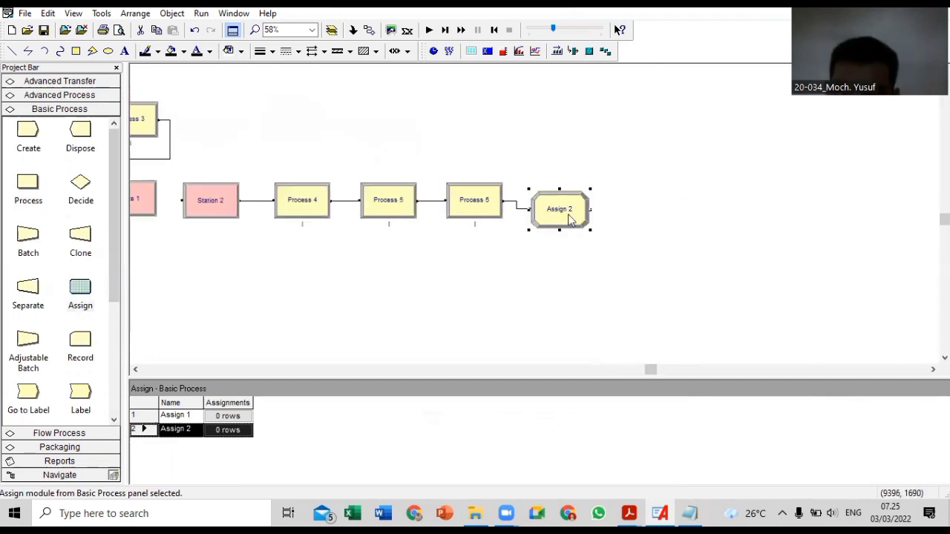
pyautogui.moveTo(568, 216); pyautogui.dragTo(570, 214)
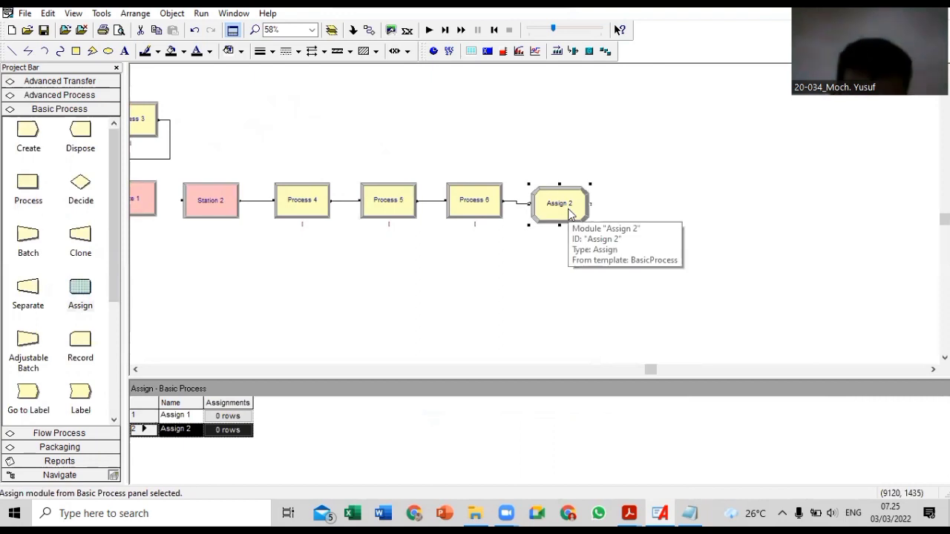
pyautogui.moveTo(69, 145); pyautogui.dragTo(613, 213)
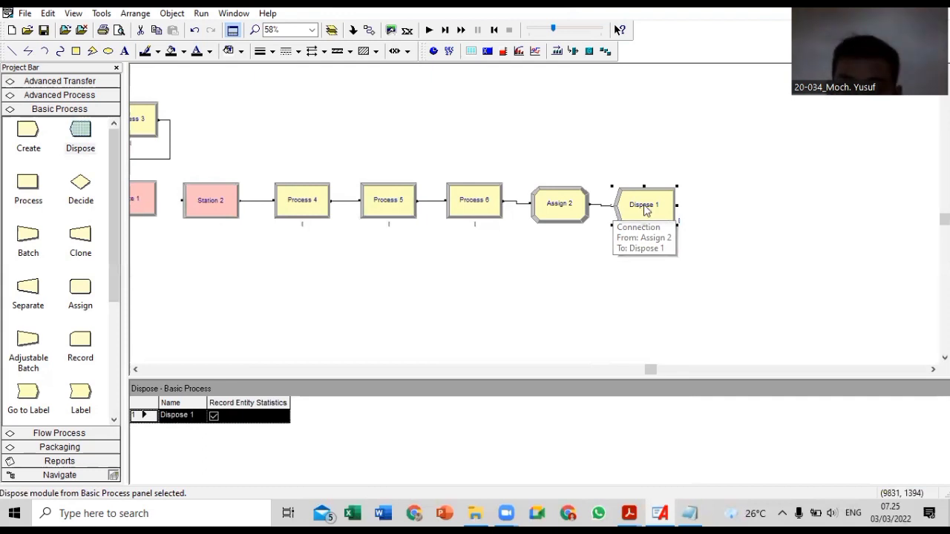
pyautogui.click(645, 211)
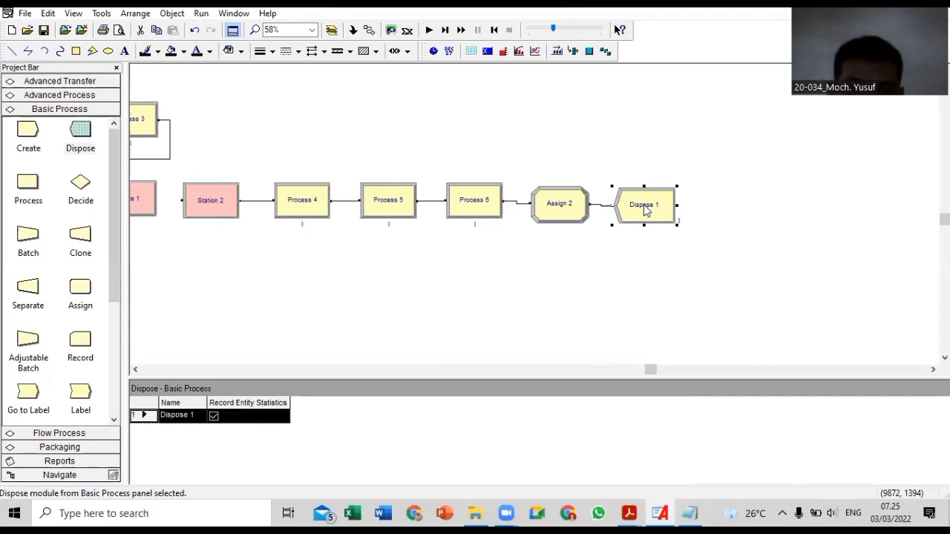
pyautogui.click(194, 30)
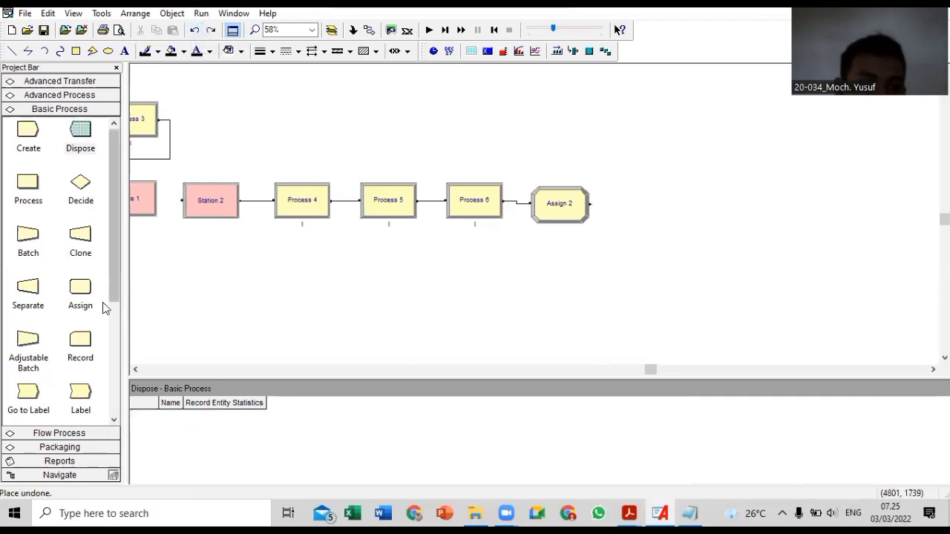
# Place a Record module after the Assign 2 module in the lower row.
pyautogui.moveTo(88, 343); pyautogui.dragTo(617, 208)
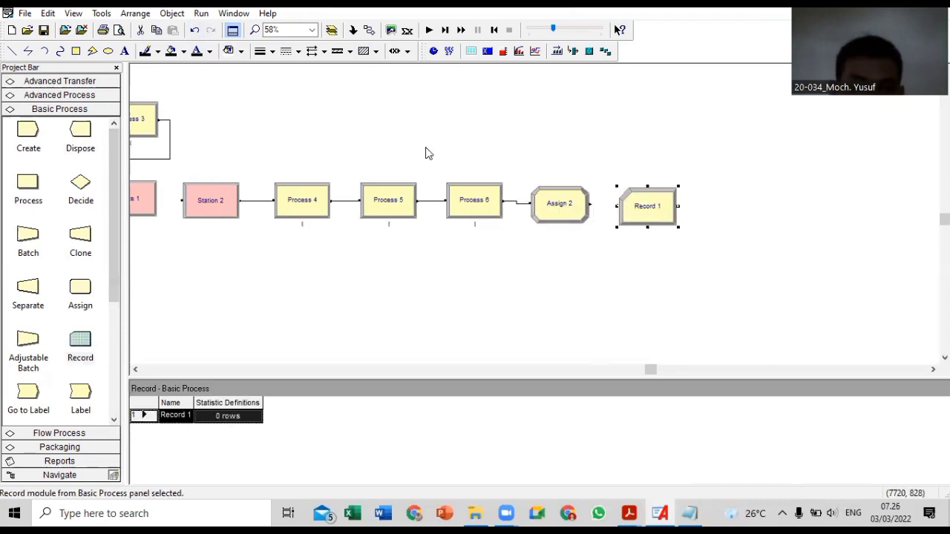
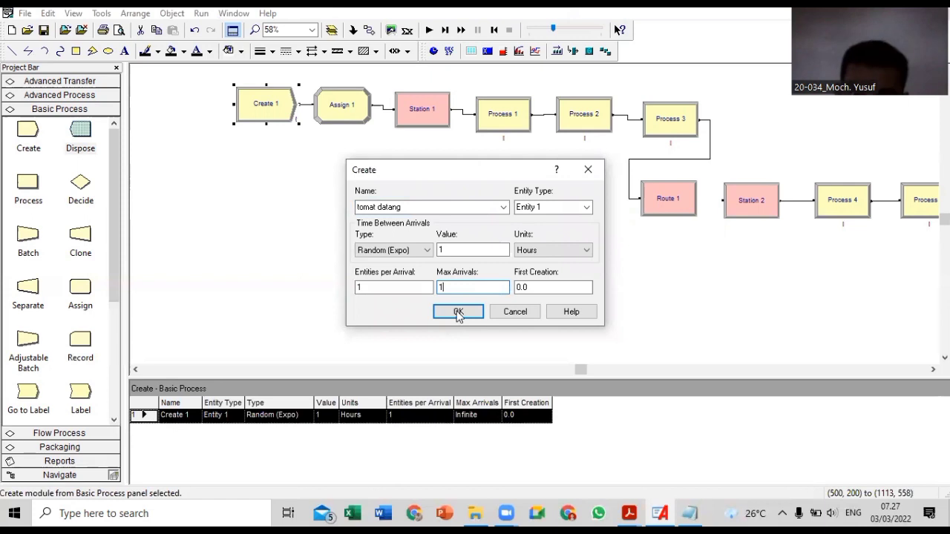
# Add an Entity Type assignment to the Assign 1 module with the entity type tomat 1.
pyautogui.doubleClick(344, 108)
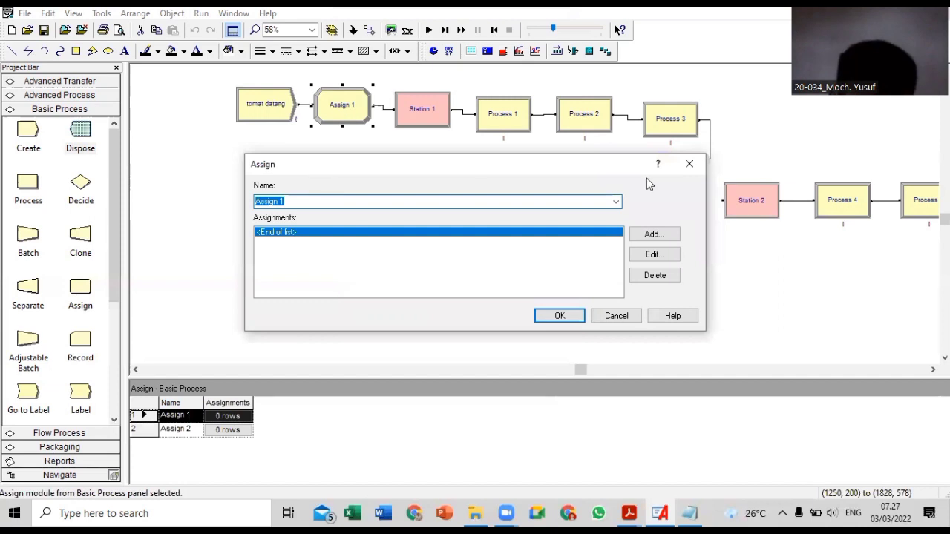
pyautogui.click(655, 234)
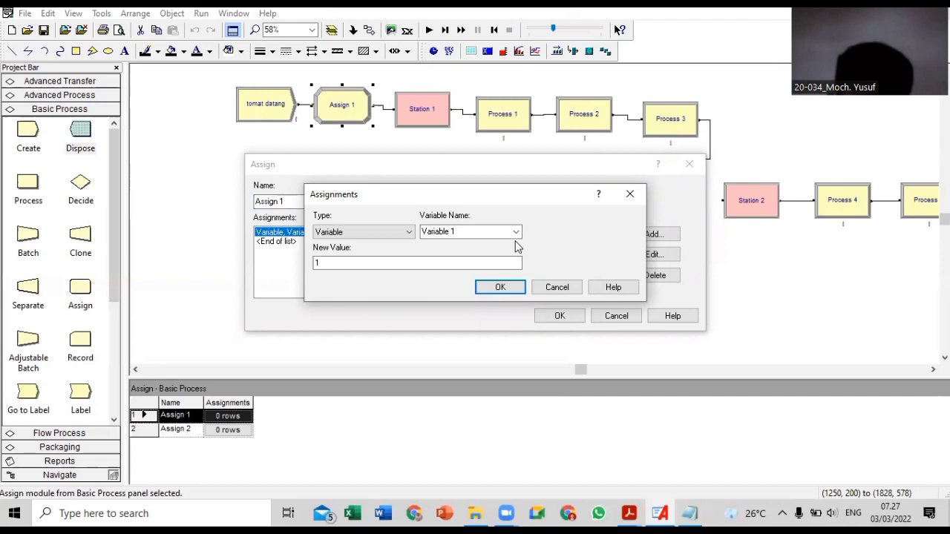
pyautogui.click(398, 233)
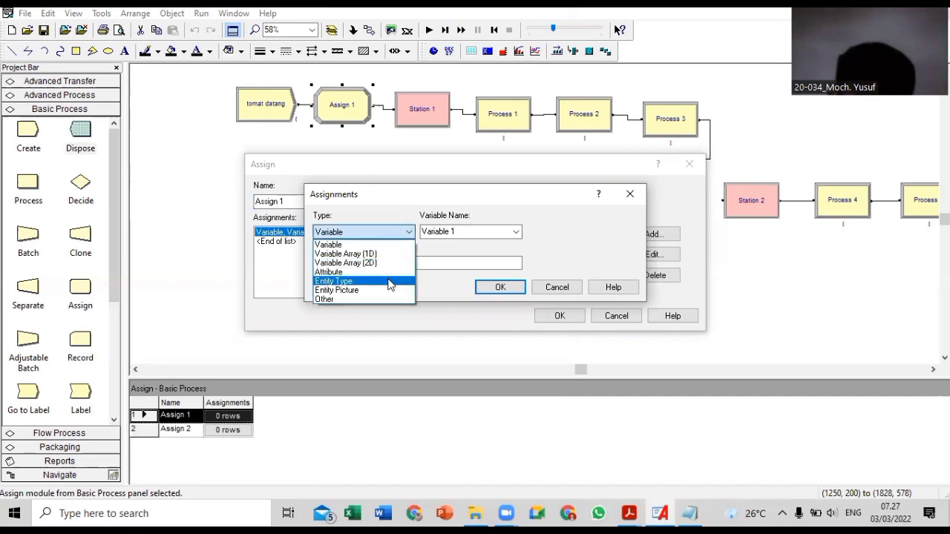
pyautogui.click(389, 284)
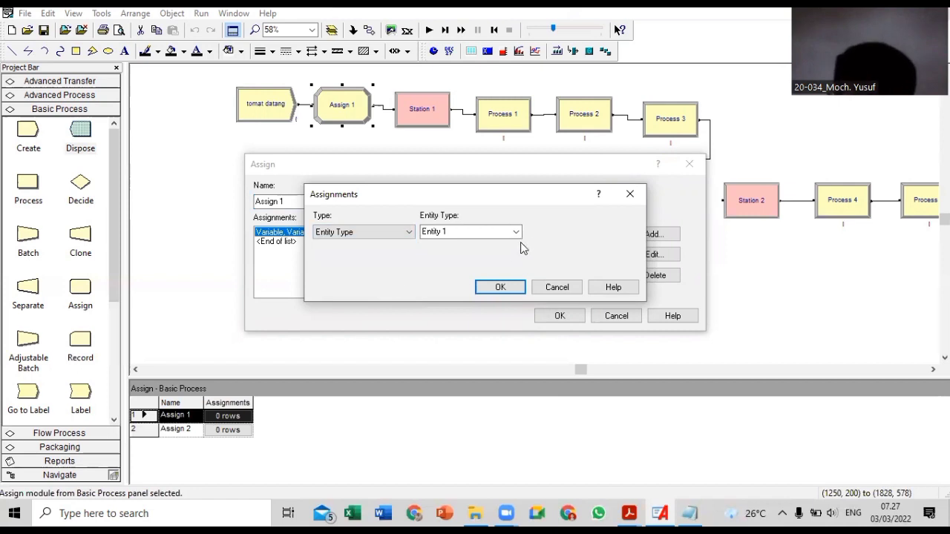
pyautogui.doubleClick(449, 231)
pyautogui.write('to')
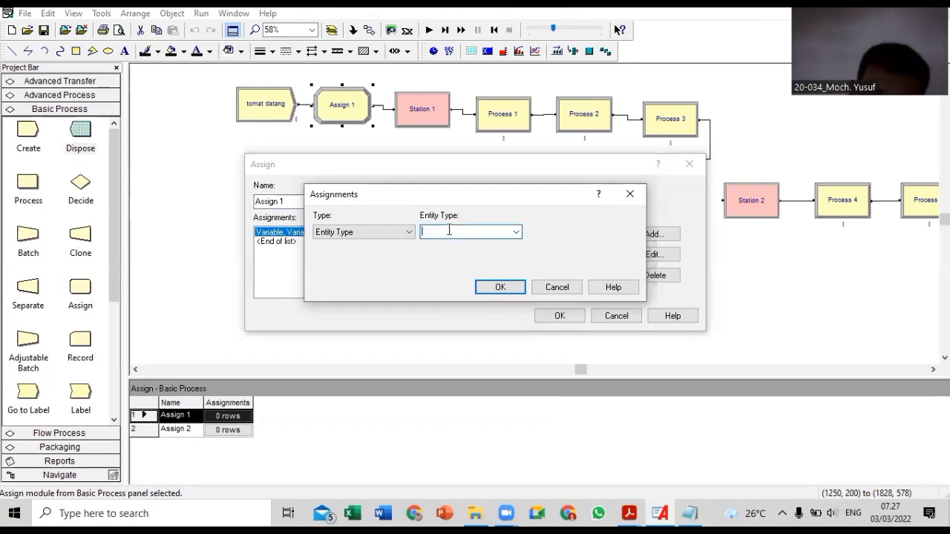
pyautogui.write('mat 1')
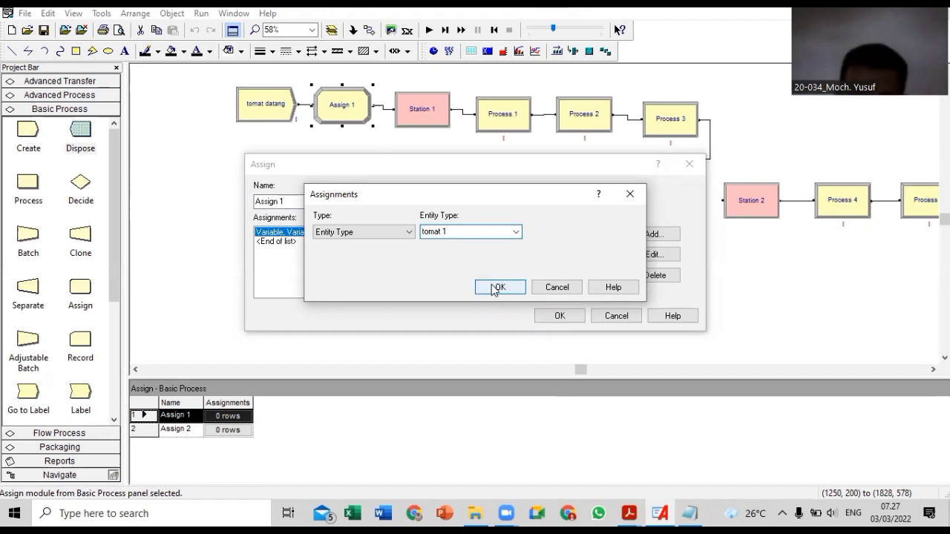
pyautogui.click(501, 289)
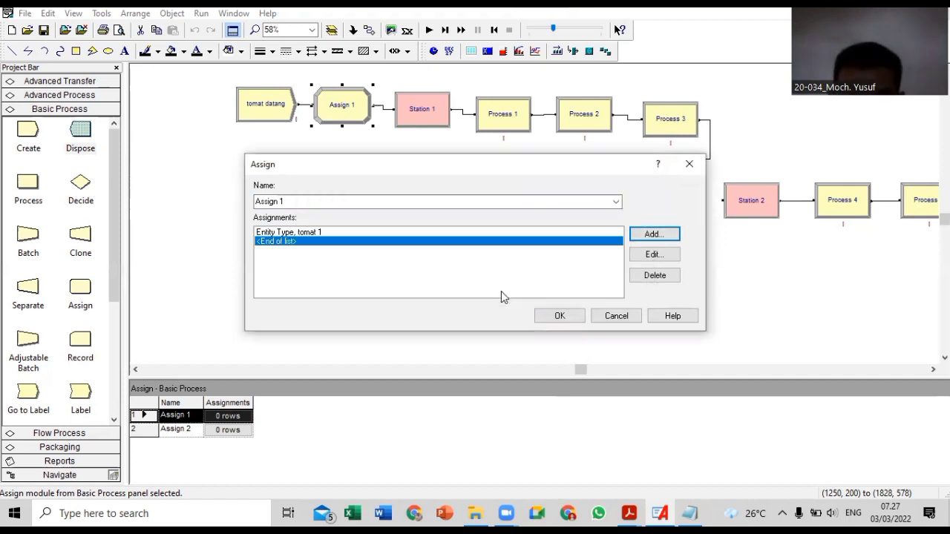
# Add an Entity Picture assignment using Picture.Bike to Assign 1 and accept the module's settings.
pyautogui.click(664, 232)
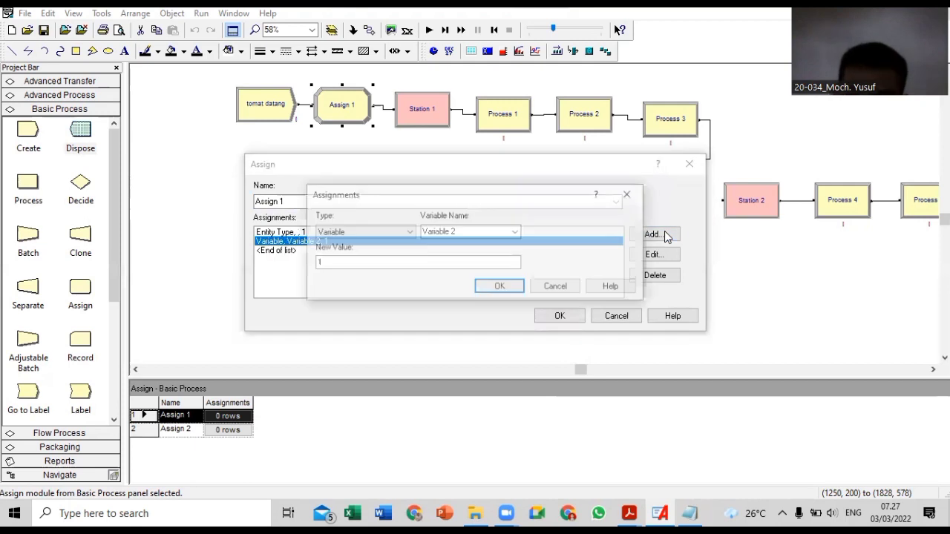
pyautogui.click(386, 234)
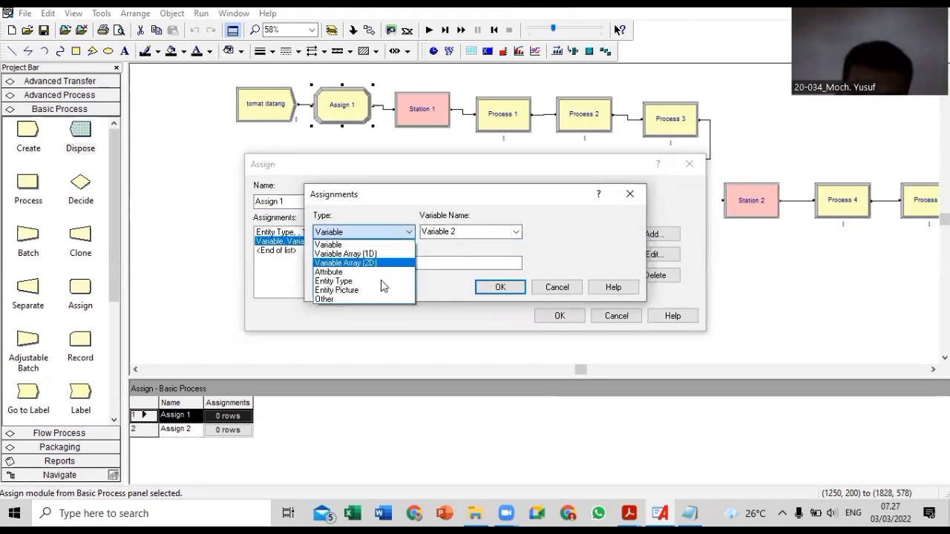
pyautogui.click(378, 290)
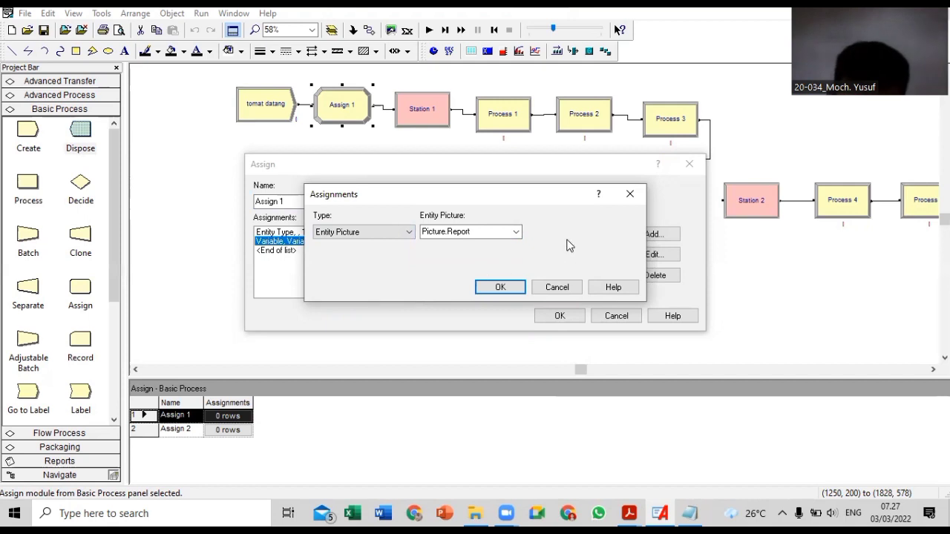
pyautogui.click(516, 231)
pyautogui.moveTo(517, 300); pyautogui.dragTo(517, 265)
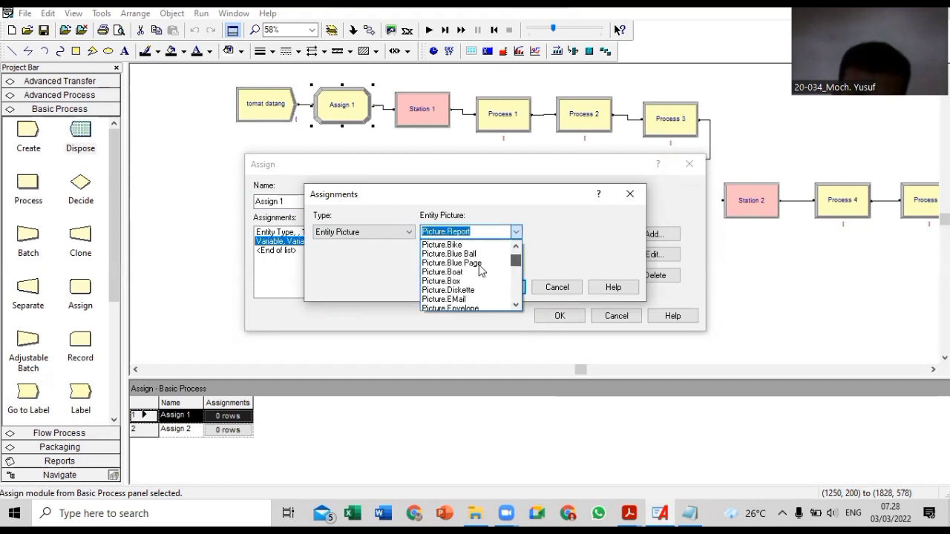
pyautogui.scroll(1, 479, 270)
pyautogui.click(479, 271)
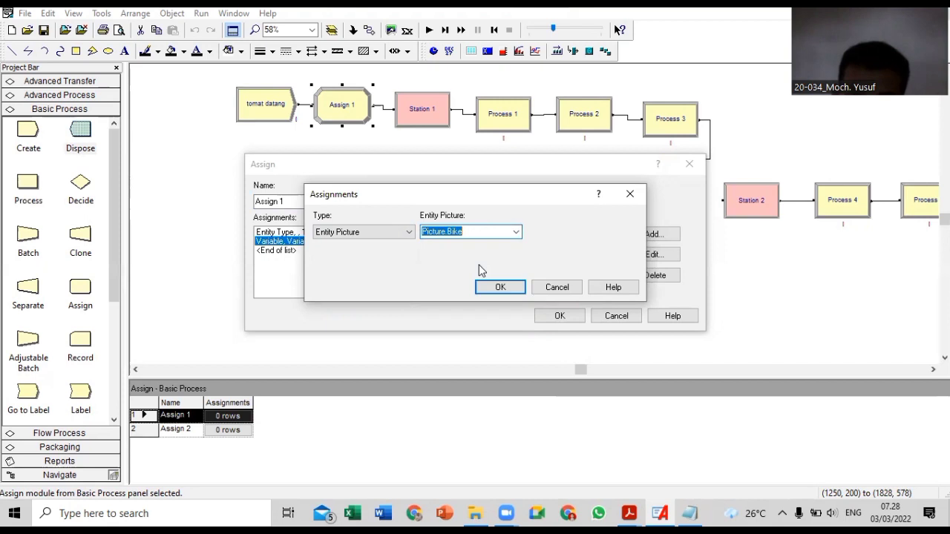
pyautogui.click(510, 291)
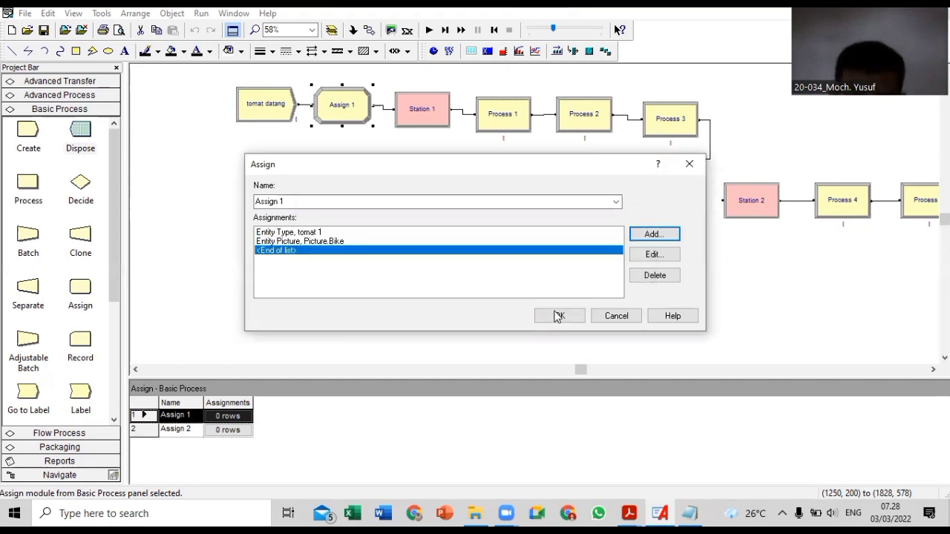
pyautogui.press('Return')
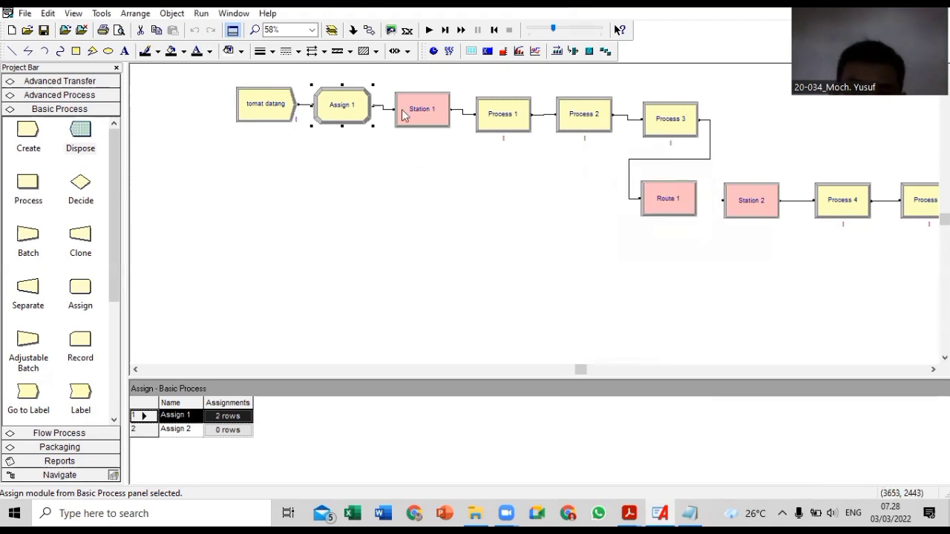
# Rename the Station 1 module as "stasiun pengolahan", keeping its other settings.
pyautogui.doubleClick(402, 111)
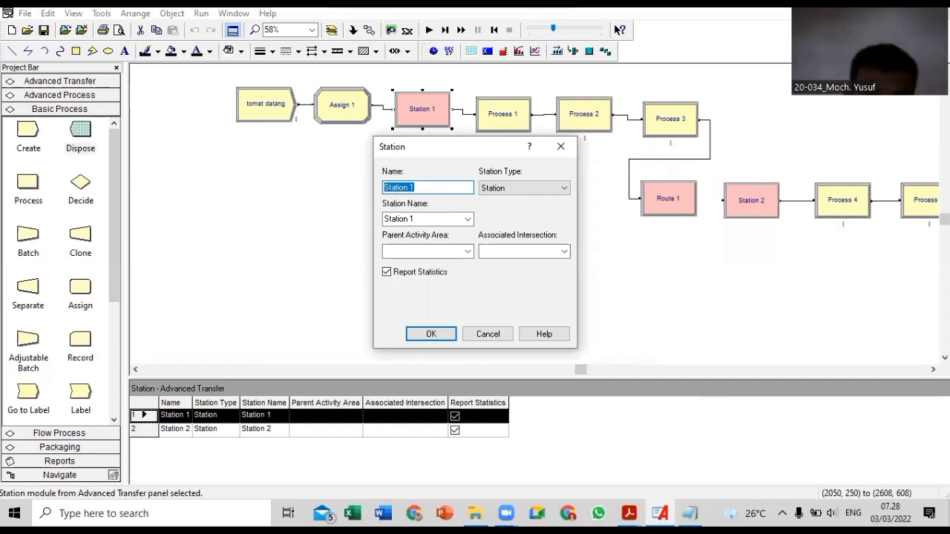
pyautogui.write('Stas')
pyautogui.press('BackSpace')
pyautogui.press('BackSpace')
pyautogui.write('asiun pengolahan')
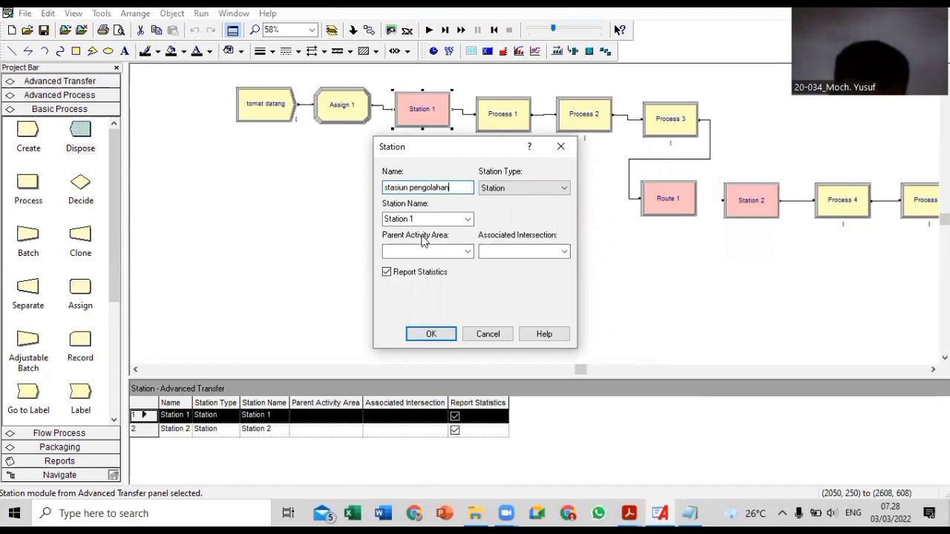
pyautogui.click(417, 338)
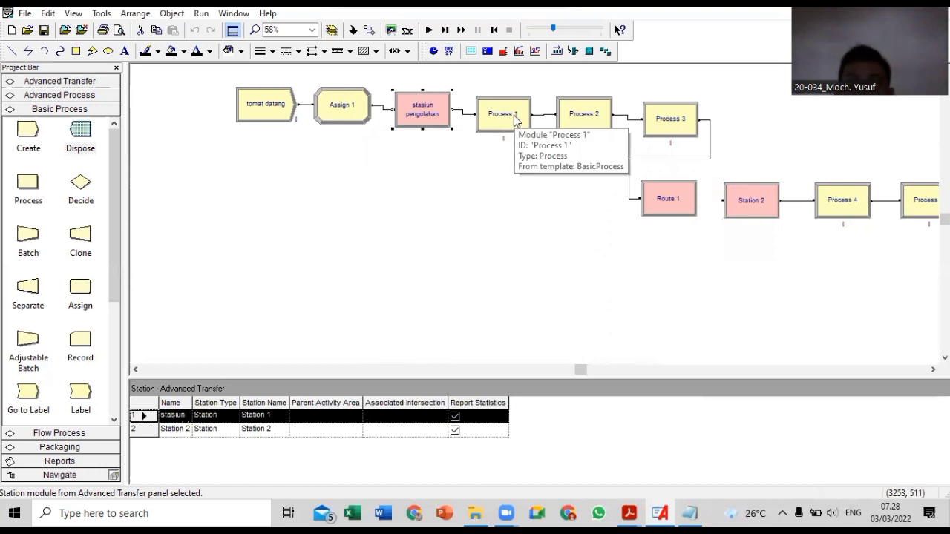
pyautogui.click(514, 121)
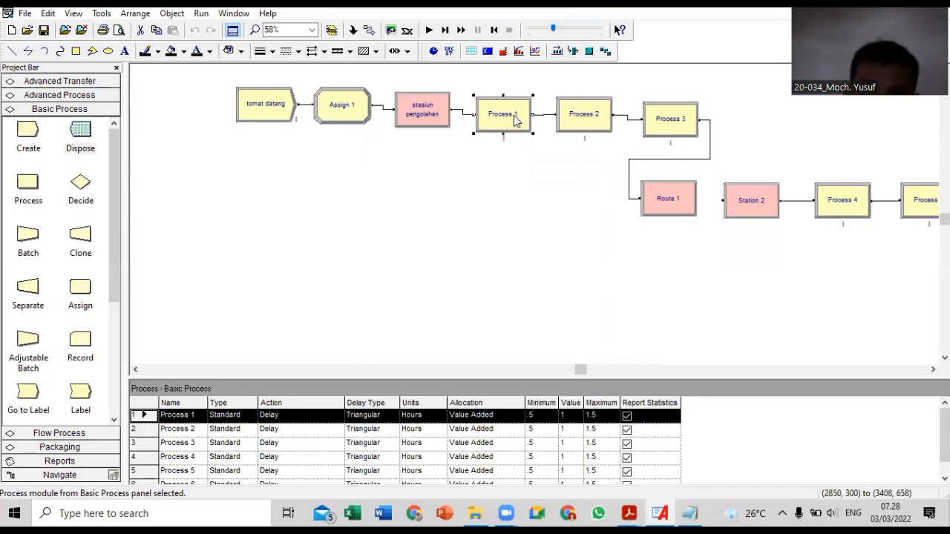
pyautogui.doubleClick(516, 121)
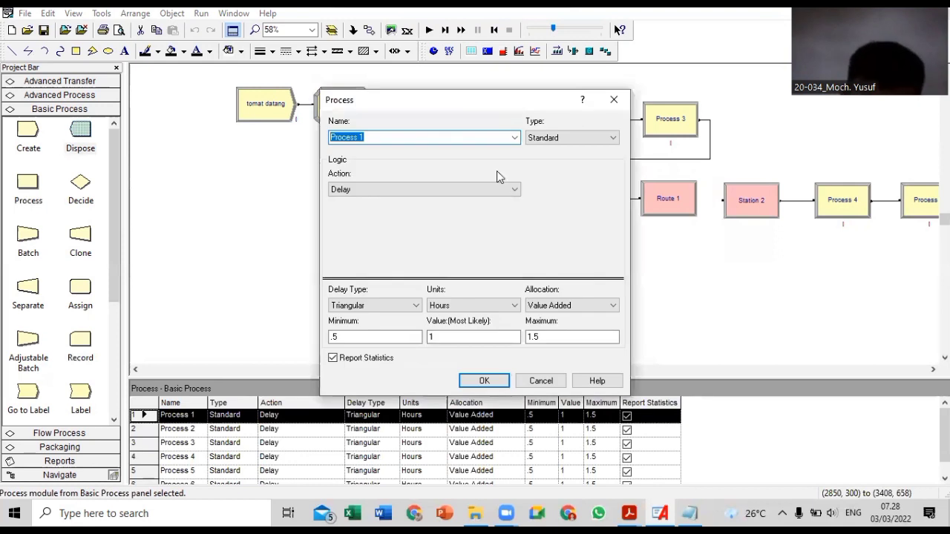
pyautogui.press('Escape')
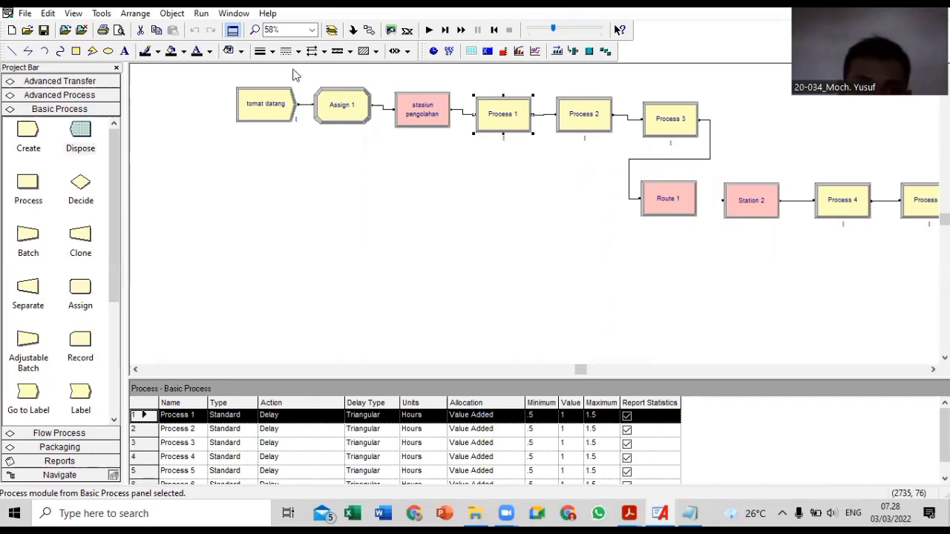
# Launch the Input Analyzer and create a new document in it.
pyautogui.click(182, 15)
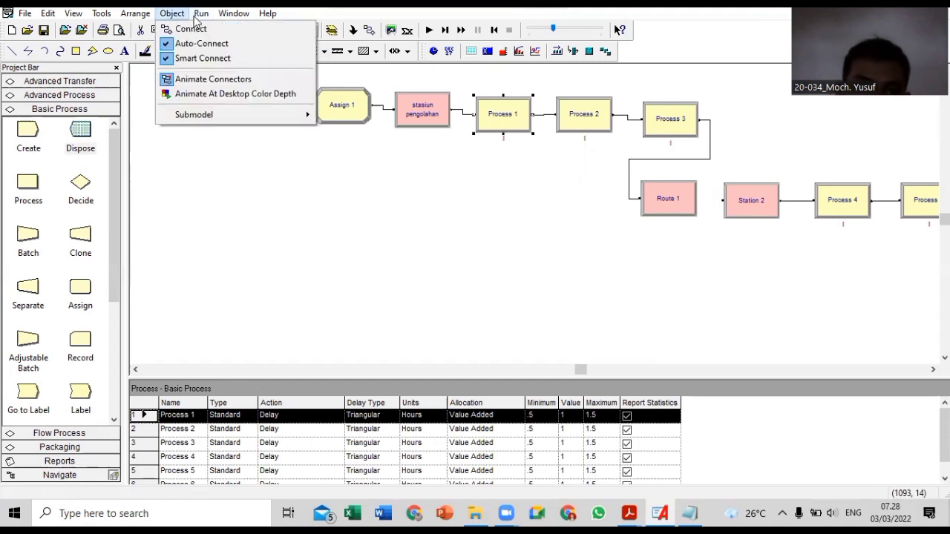
pyautogui.click(110, 16)
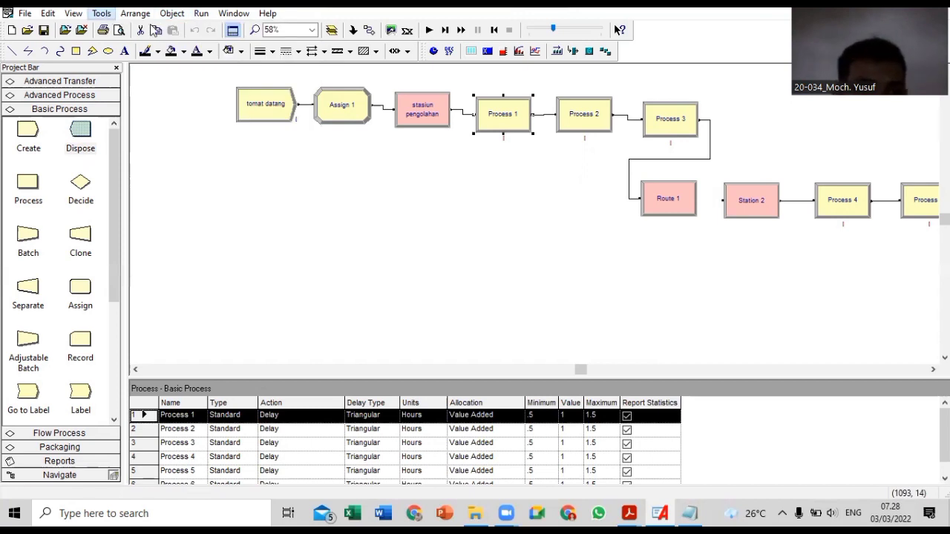
pyautogui.click(108, 16)
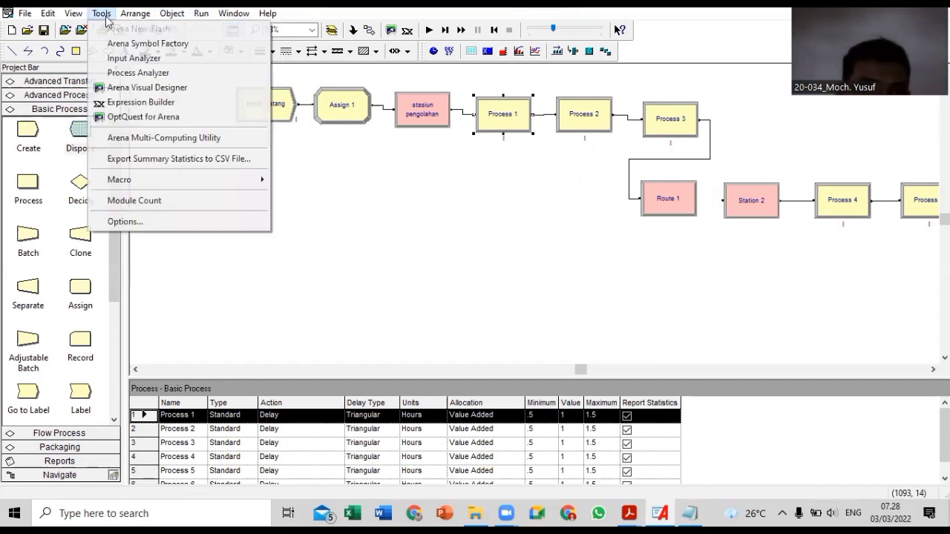
pyautogui.click(121, 61)
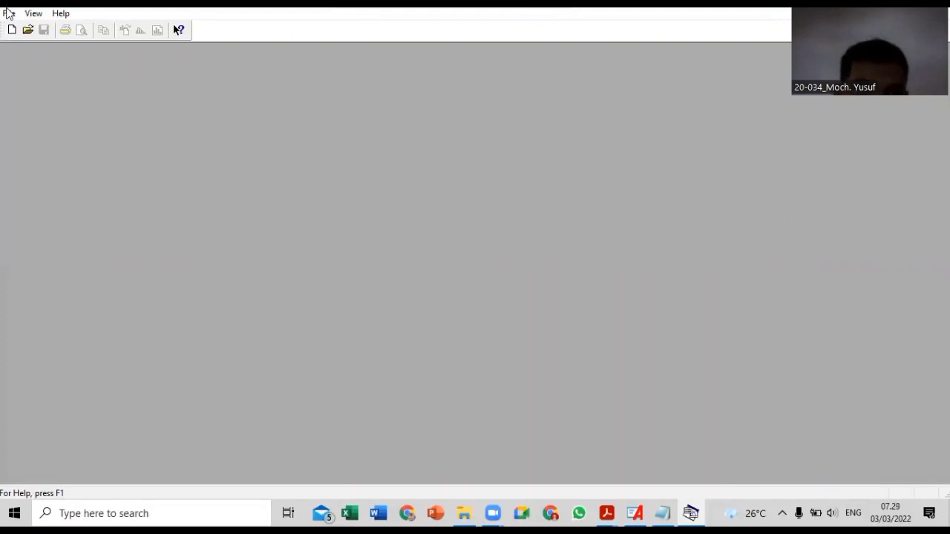
pyautogui.hotkey('alt', 'f')
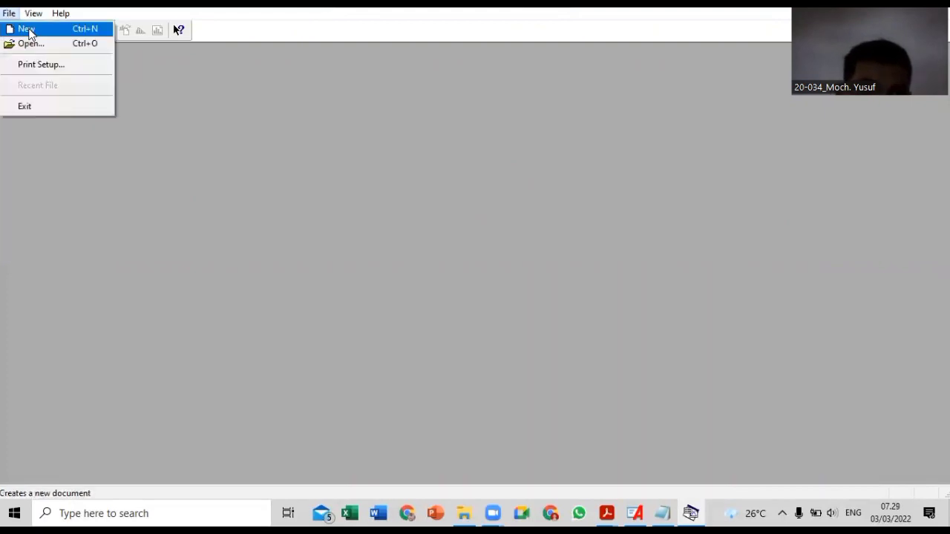
pyautogui.click(29, 34)
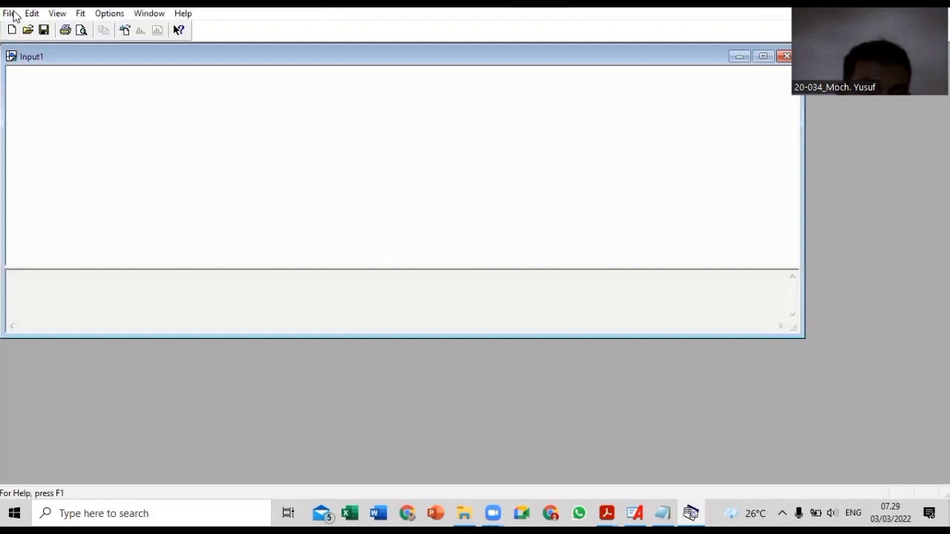
# Load the existing data file 1 from the data software folder into the new Input Analyzer document.
pyautogui.click(11, 13)
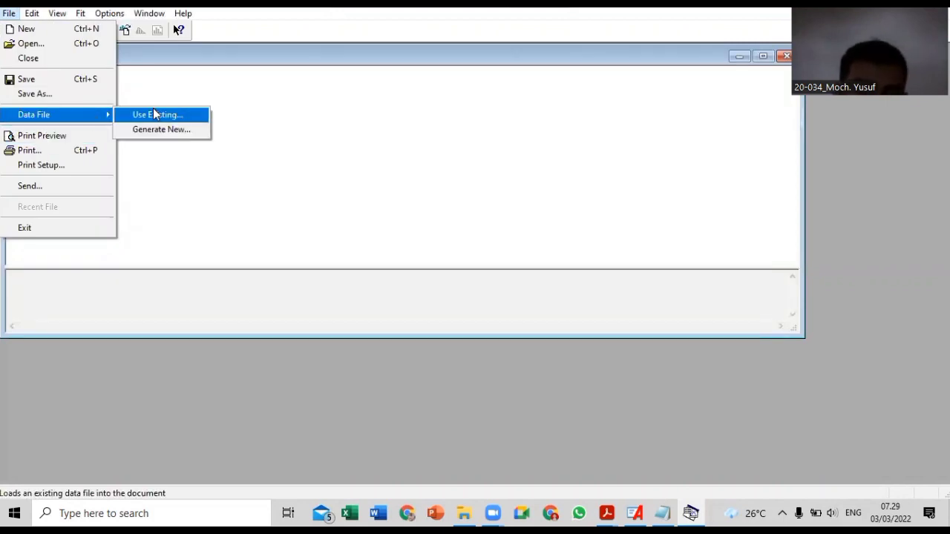
pyautogui.click(153, 113)
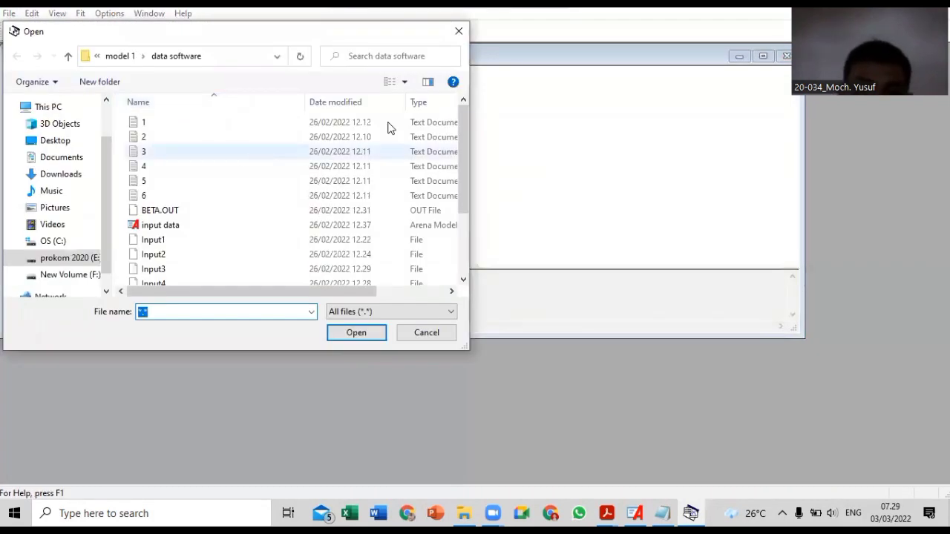
pyautogui.click(339, 125)
pyautogui.doubleClick(339, 125)
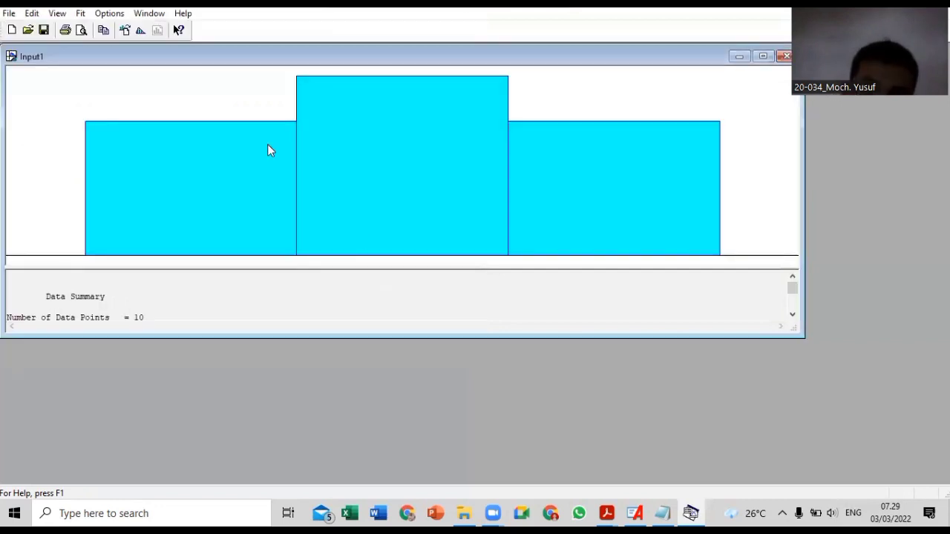
# Fit all distributions to the loaded data and bring the best-fit expression in the Distribution Summary into view.
pyautogui.click(79, 15)
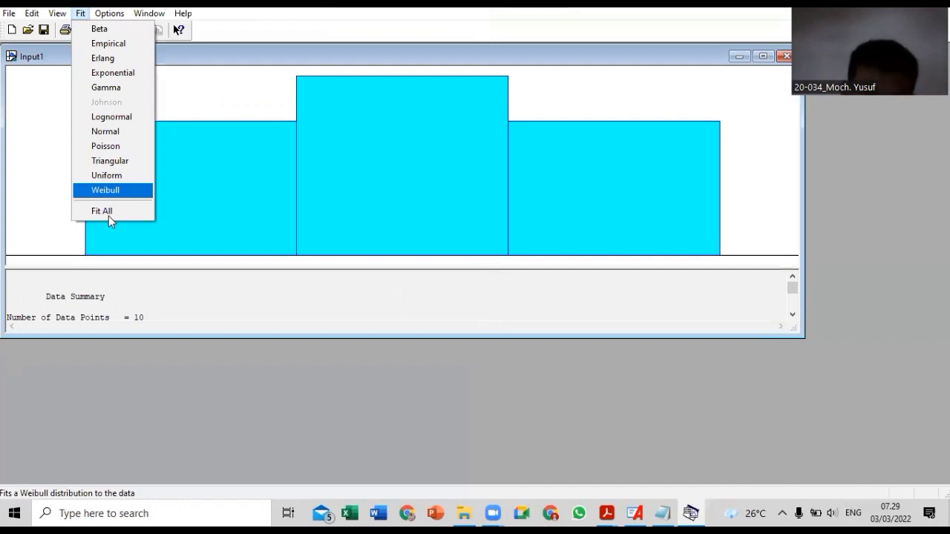
pyautogui.click(109, 216)
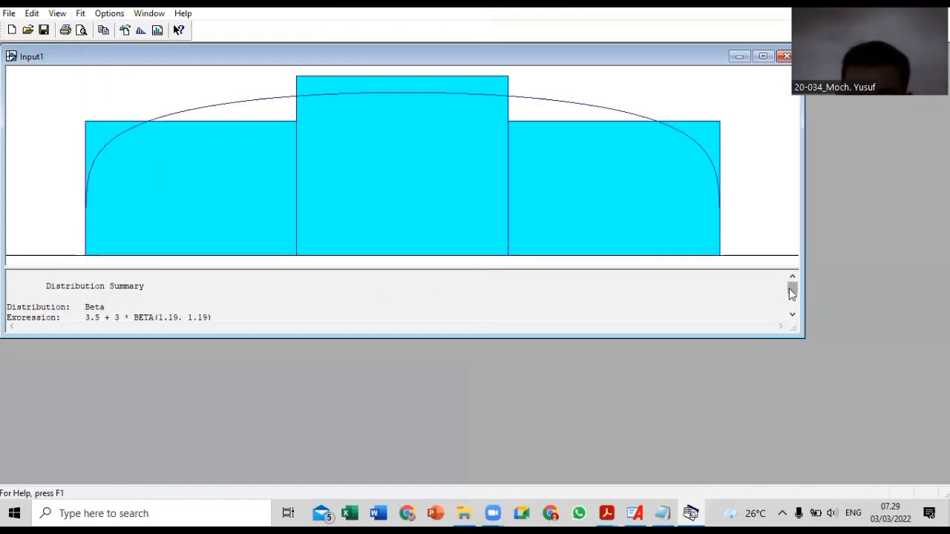
pyautogui.scroll(-2, 780, 294)
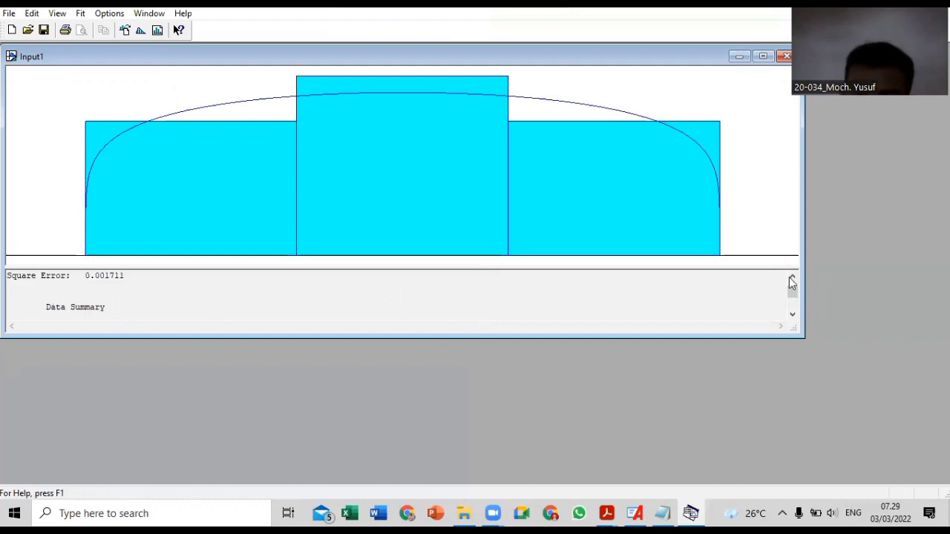
pyautogui.click(791, 279)
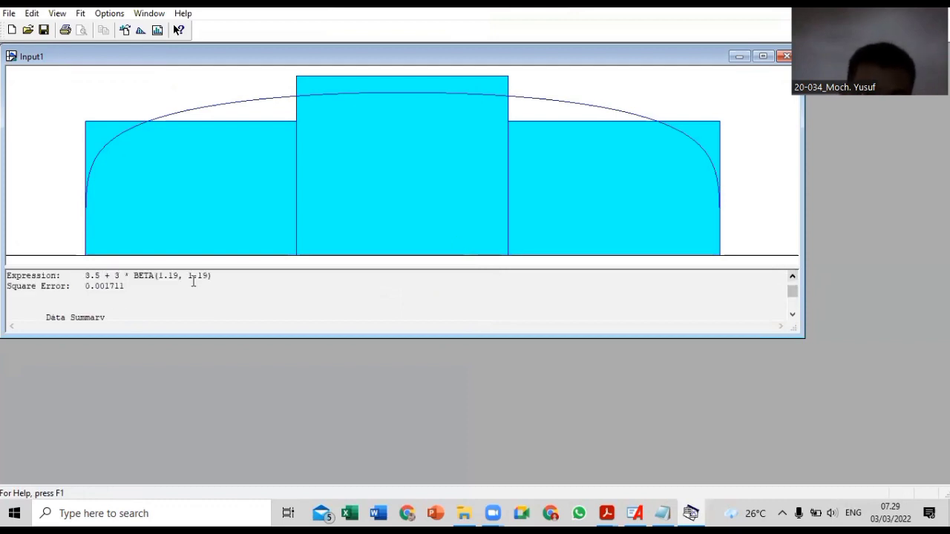
# Copy the fitted Beta expression 3.5 + 3 * BETA(1.19, 1.19) from the Distribution Summary.
pyautogui.scroll(1, 191, 282)
pyautogui.moveTo(82, 287); pyautogui.dragTo(217, 284)
pyautogui.hotkey('ctrl', 'c')
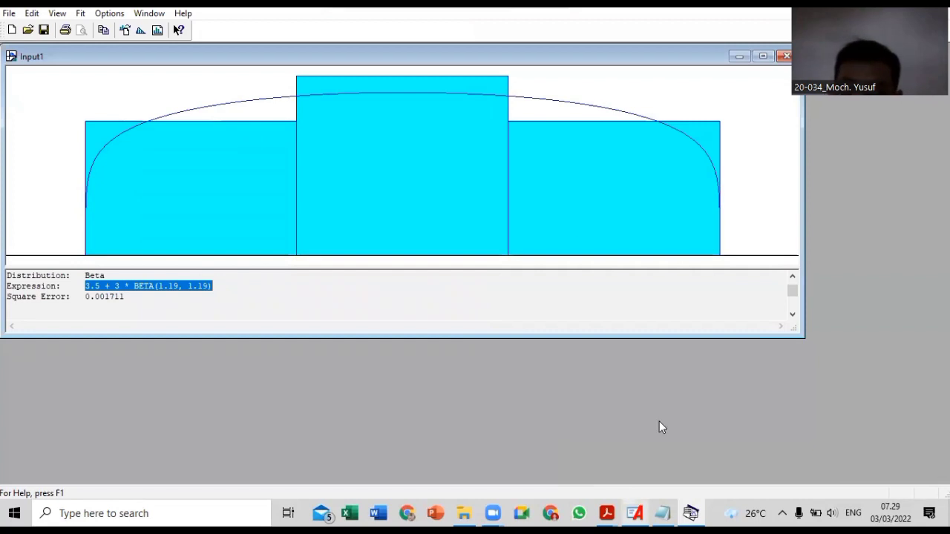
# Switch to Arena and rename the Process 1 module as "tomat dipilah", following the activity table in the module PDF.
pyautogui.click(635, 513)
pyautogui.doubleClick(502, 118)
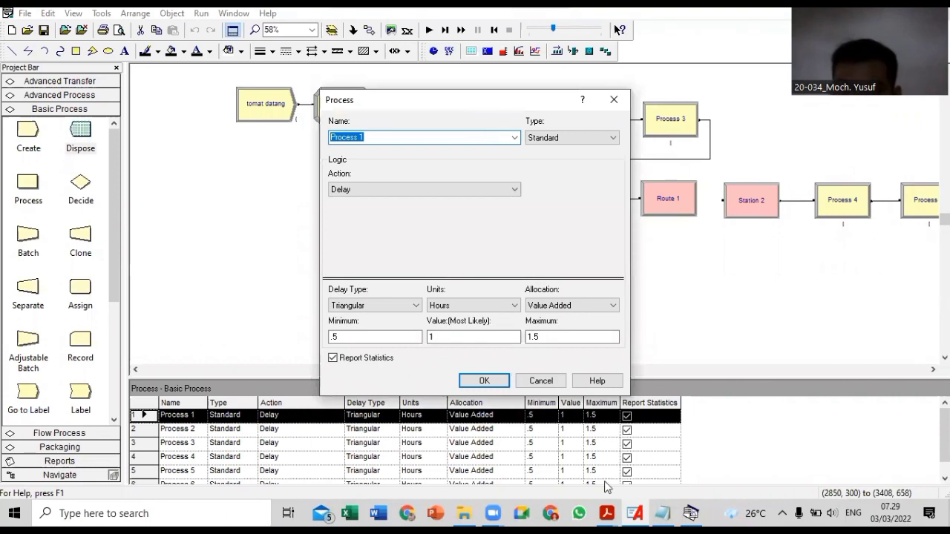
pyautogui.moveTo(607, 513)
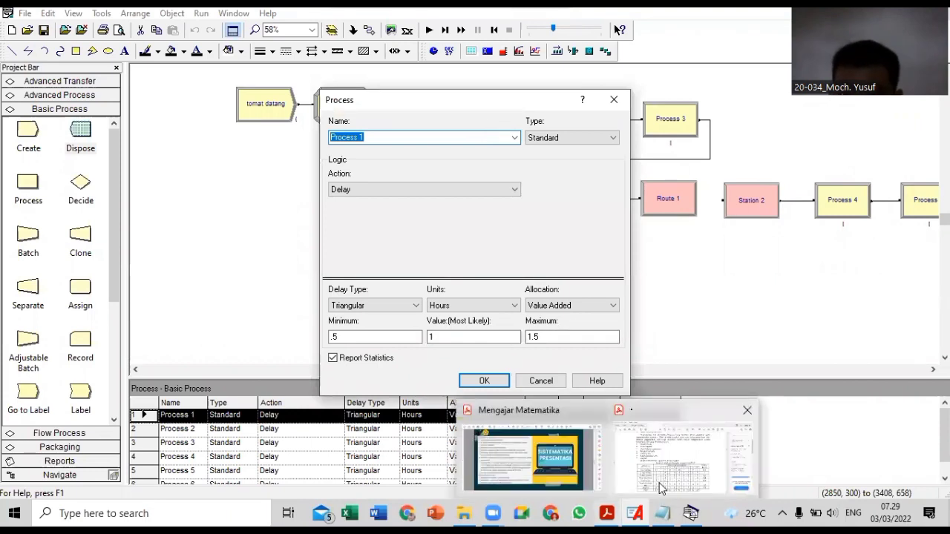
pyautogui.click(659, 483)
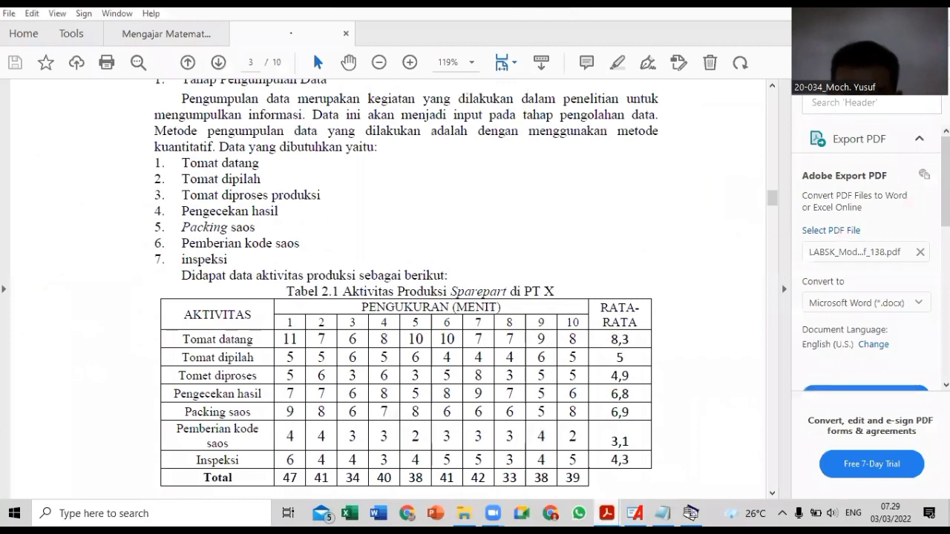
pyautogui.click(635, 513)
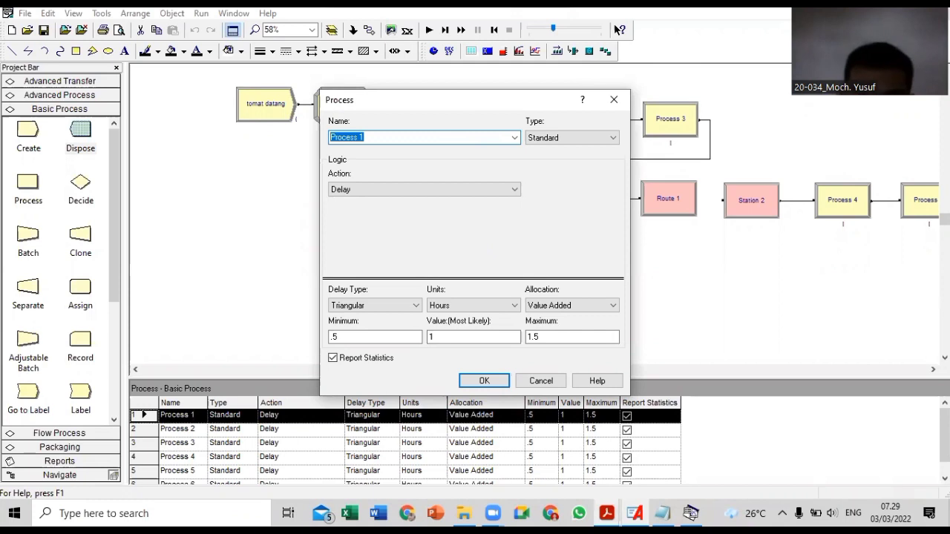
pyautogui.write('tomat dipalah')
pyautogui.press('BackSpace')
pyautogui.press('BackSpace')
pyautogui.press('BackSpace')
pyautogui.press('BackSpace')
pyautogui.write('i')
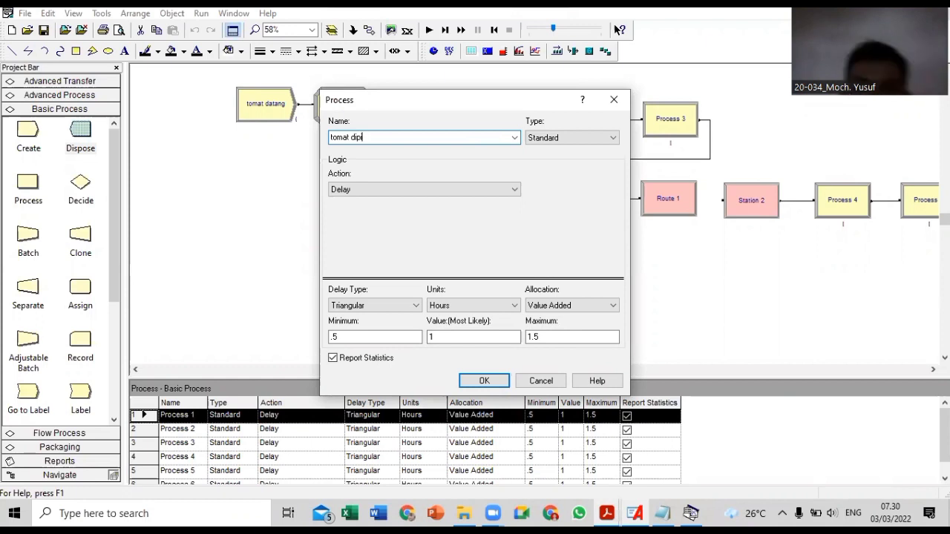
pyautogui.write('lah')
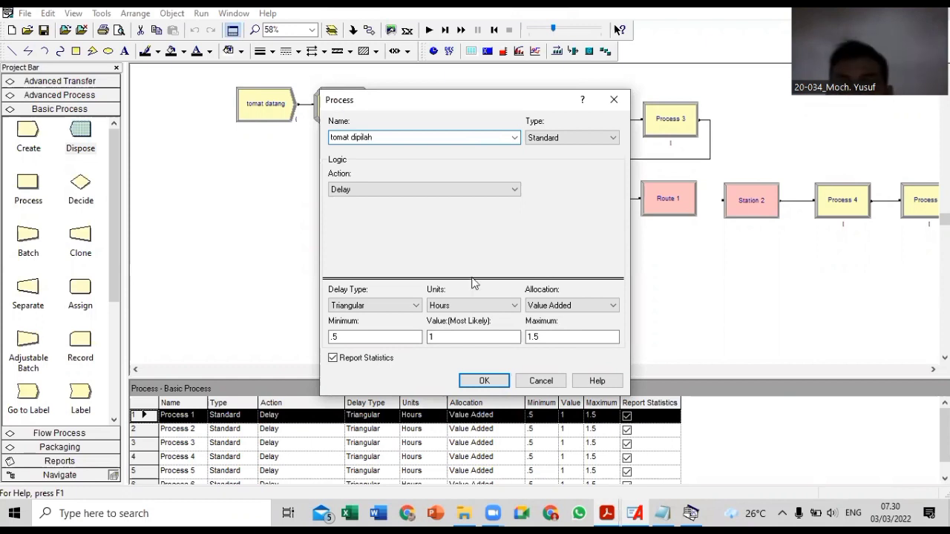
# Set the tomat dipilah process delay type to Expression in Minutes, using the copied expression 3.5 + 3 * BETA(1.19, 1.19).
pyautogui.click(413, 307)
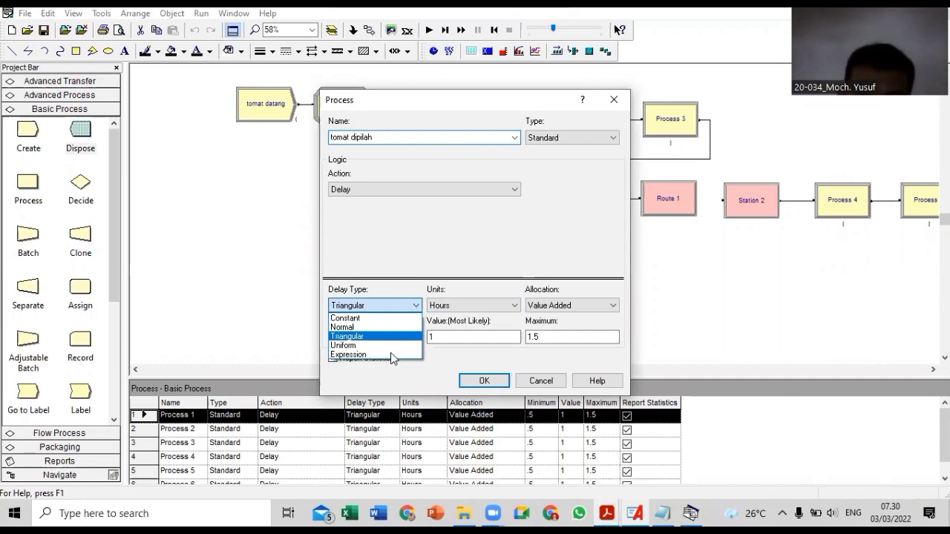
pyautogui.click(364, 355)
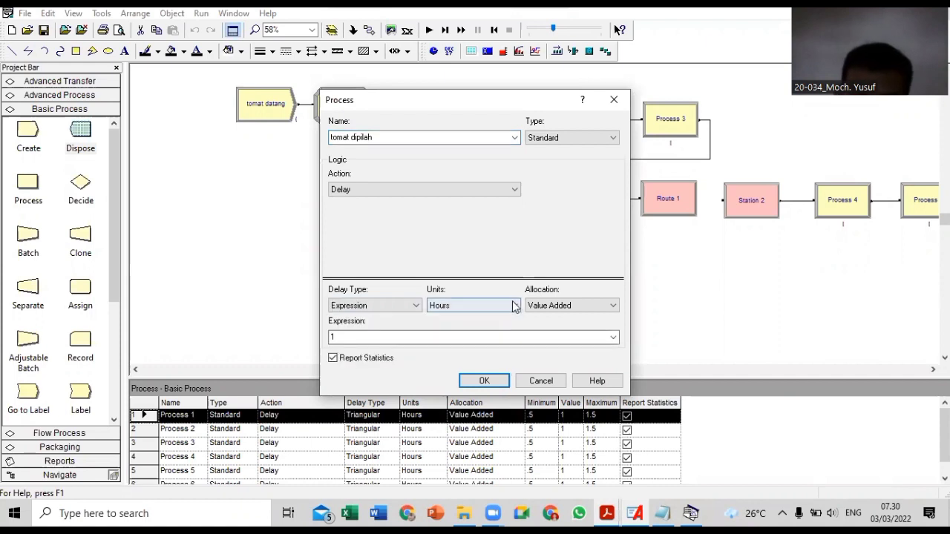
pyautogui.click(513, 307)
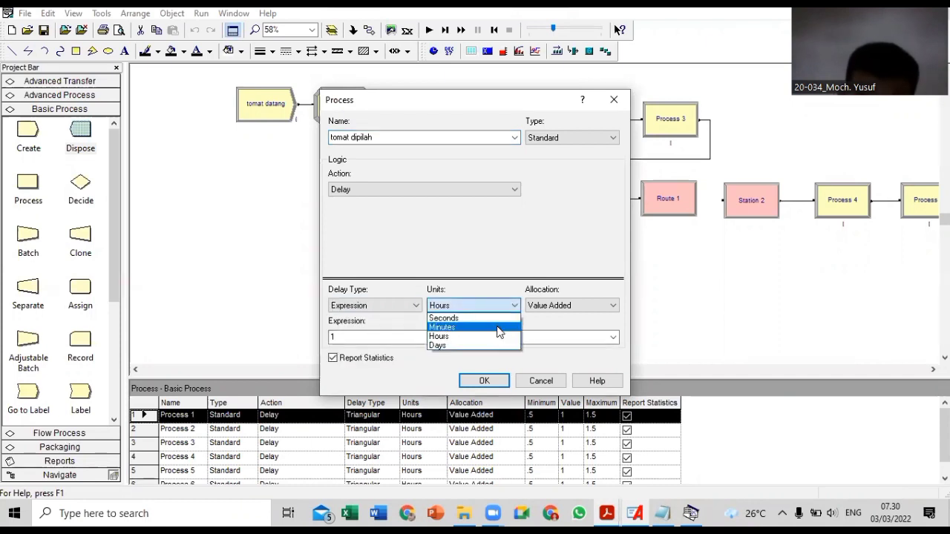
pyautogui.click(500, 327)
pyautogui.click(433, 339)
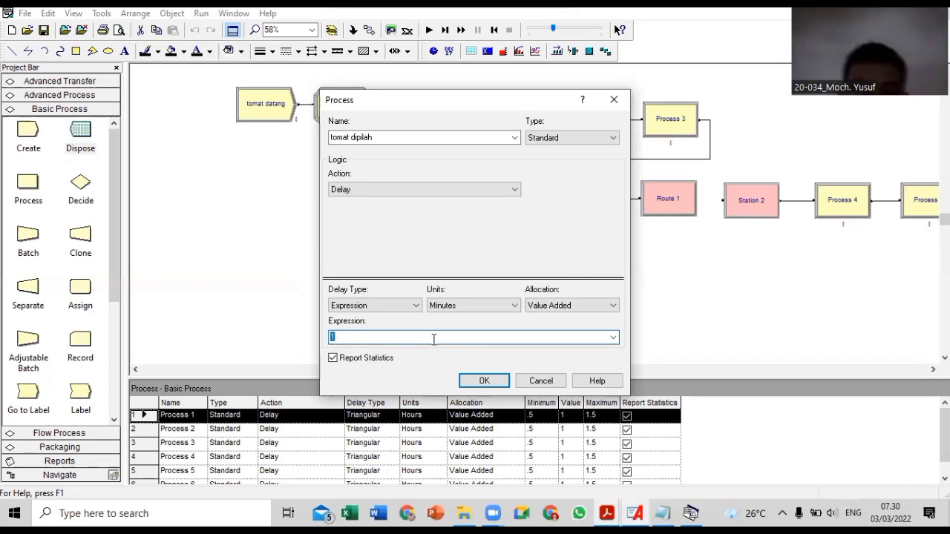
pyautogui.hotkey('ctrl', 'v')
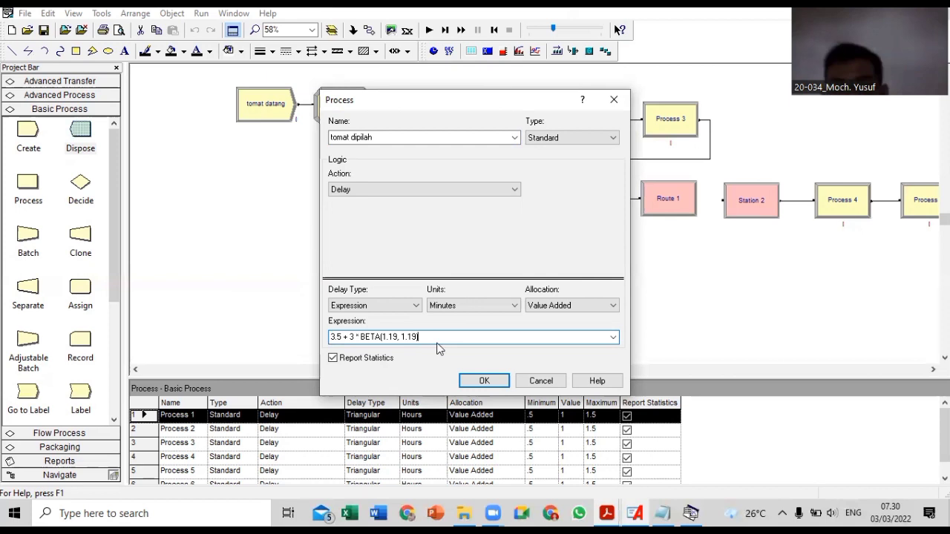
pyautogui.click(483, 381)
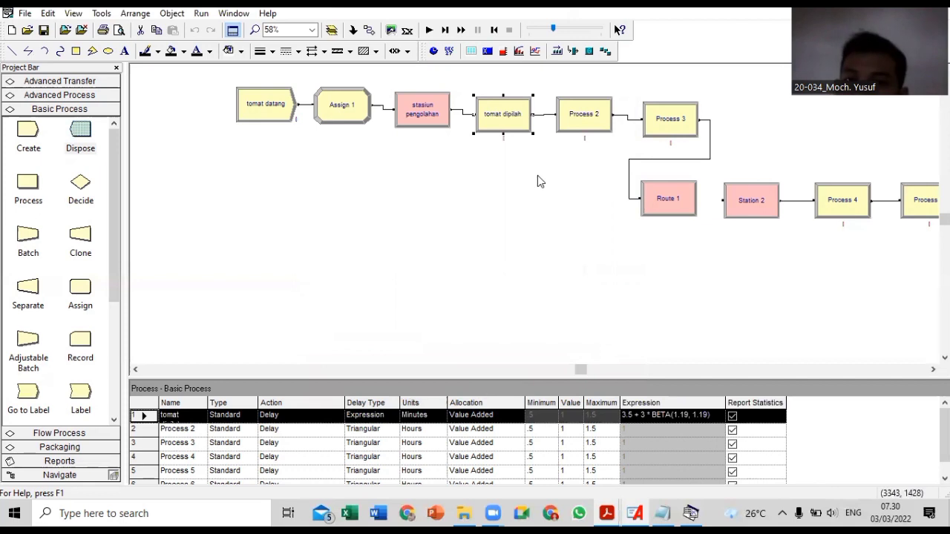
# Close the Process 2 settings unchanged, switch to the Input Analyzer and create a second document.
pyautogui.doubleClick(600, 114)
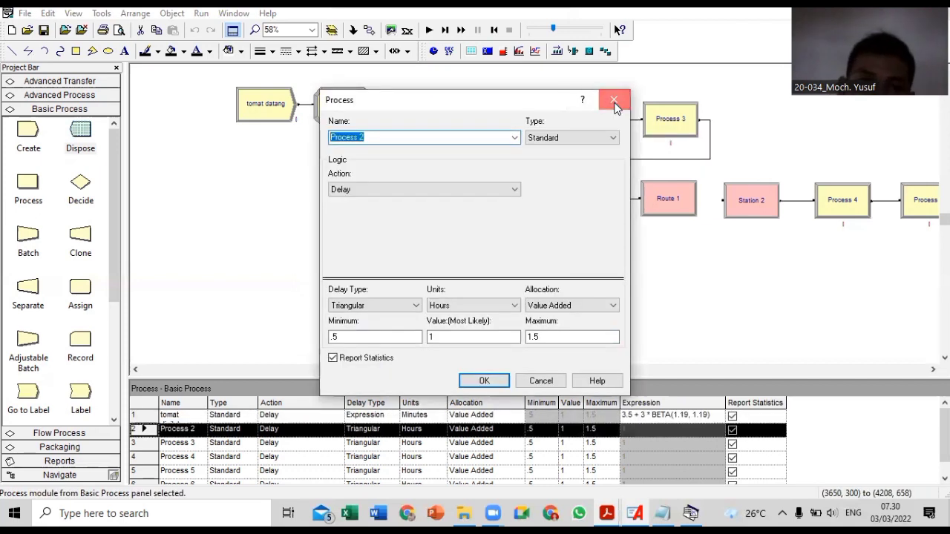
pyautogui.click(614, 101)
pyautogui.click(102, 14)
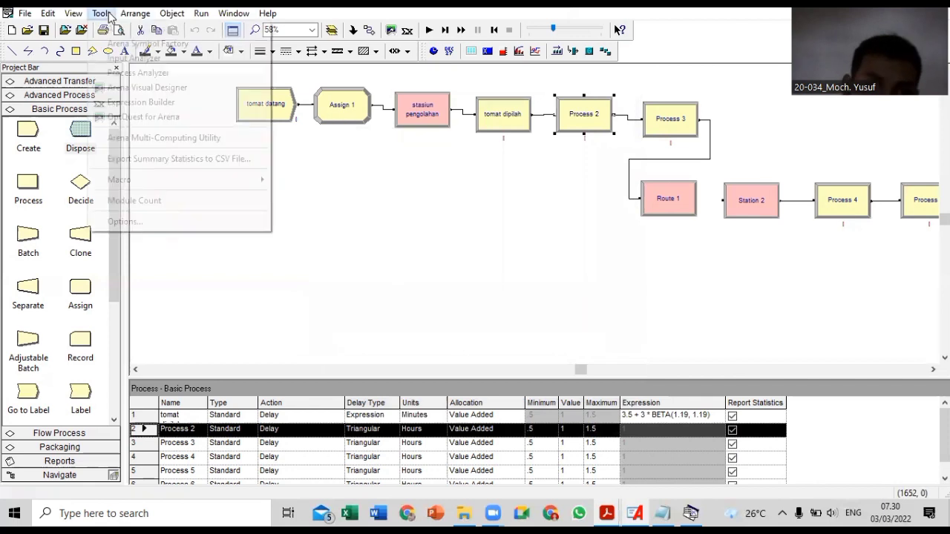
pyautogui.click(146, 59)
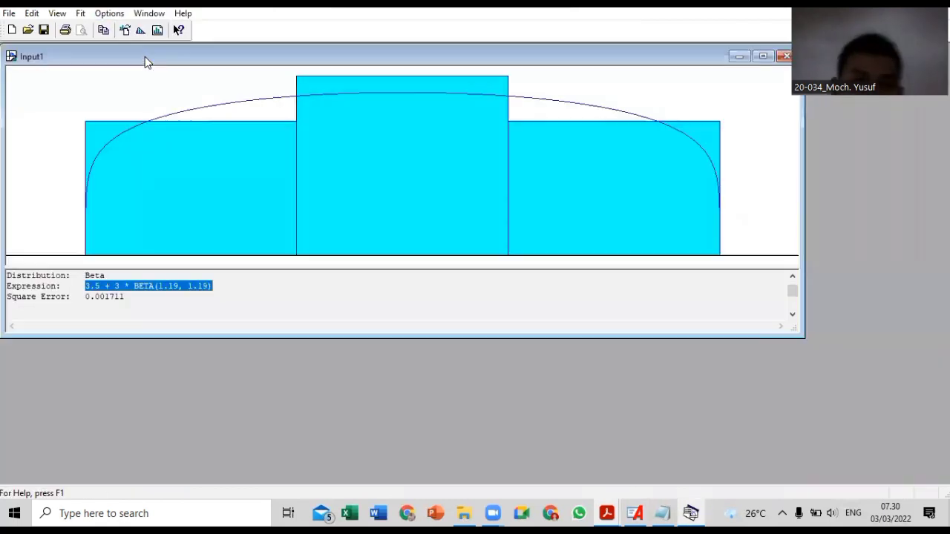
pyautogui.click(9, 15)
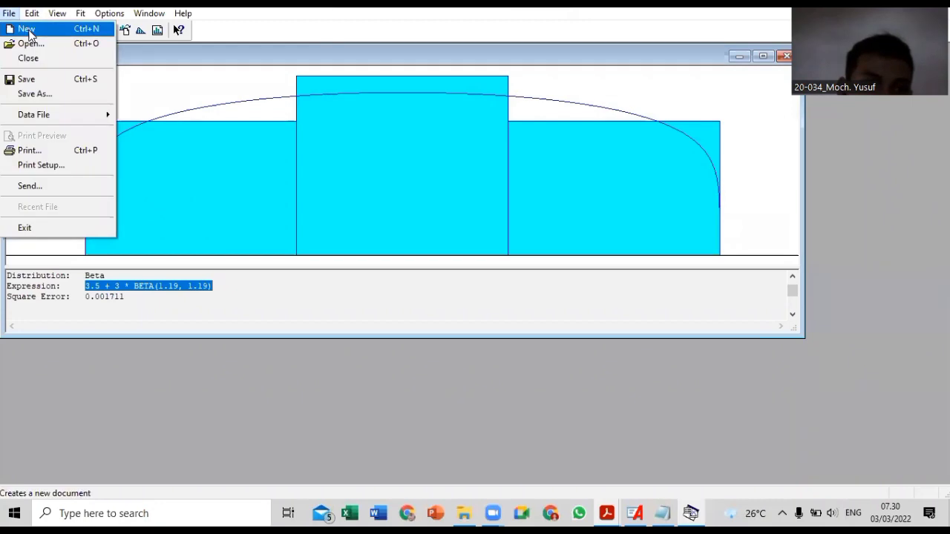
pyautogui.click(27, 29)
# Load the existing data file with the tomato processing times into the new Input Analyzer document.
pyautogui.click(9, 13)
pyautogui.click(27, 28)
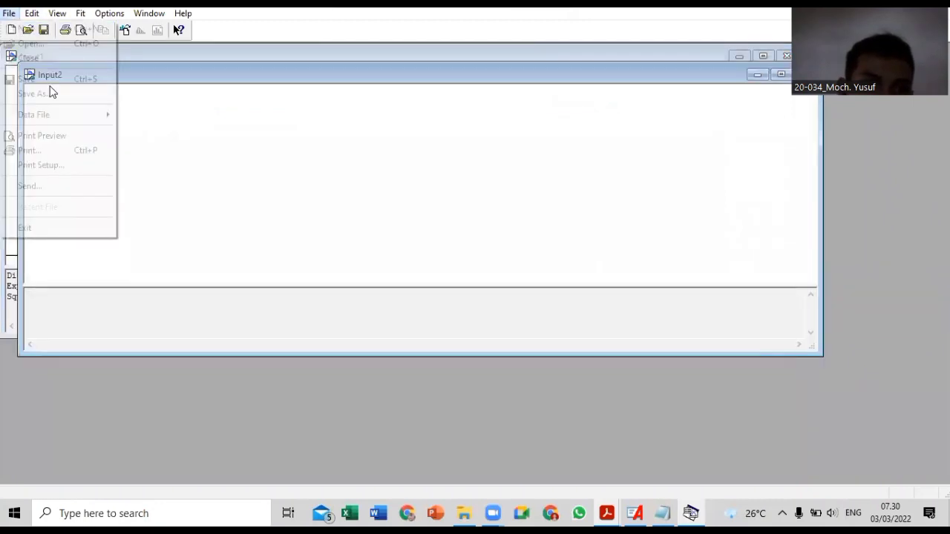
pyautogui.moveTo(67, 115)
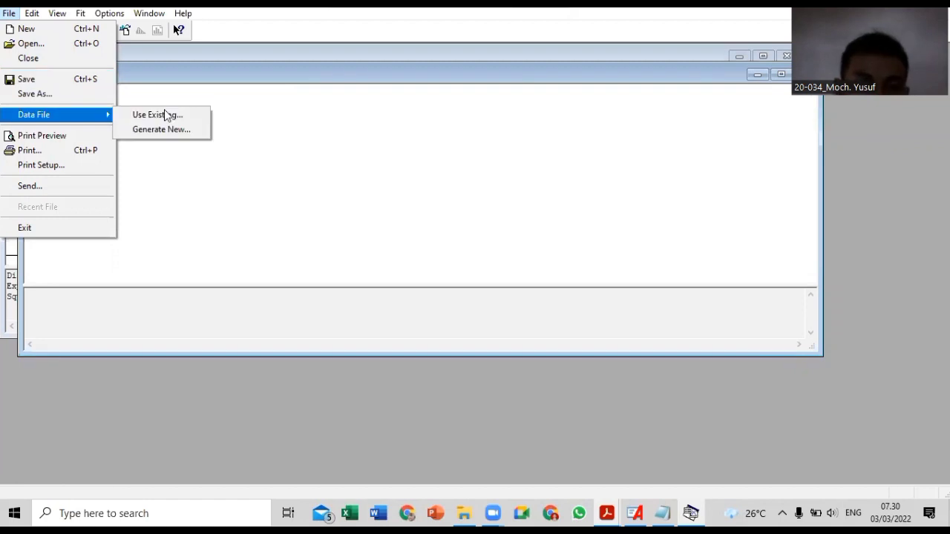
pyautogui.click(165, 116)
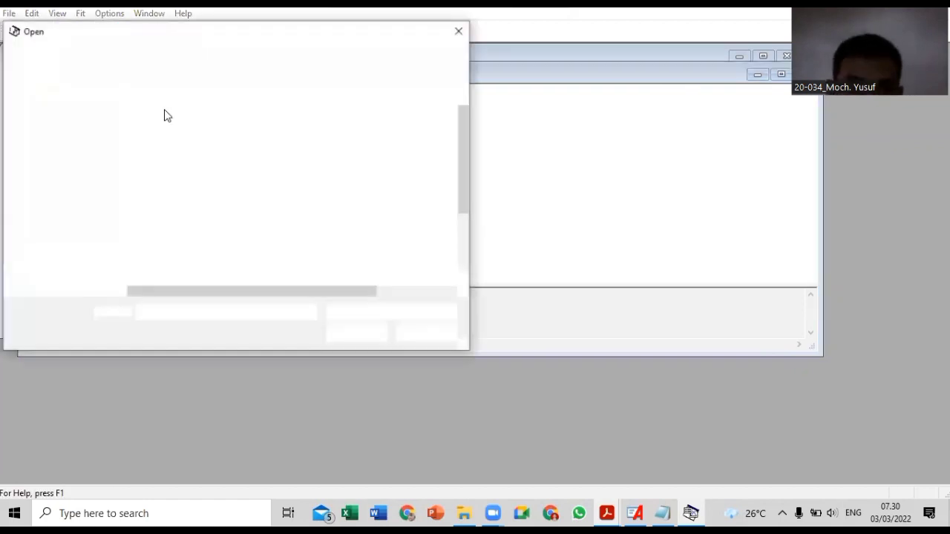
pyautogui.doubleClick(173, 138)
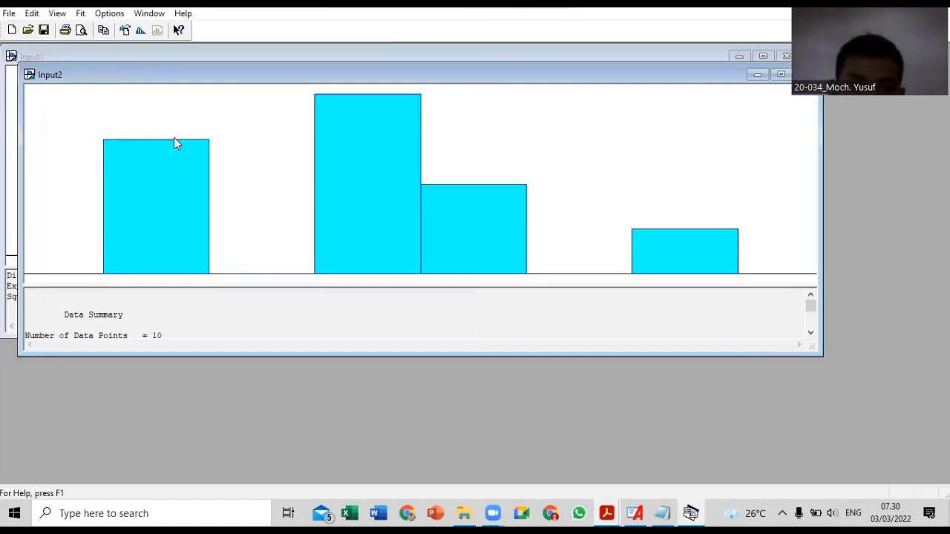
# Fit all distributions to the loaded data and copy the best-fit expression POIS(4.9).
pyautogui.click(87, 17)
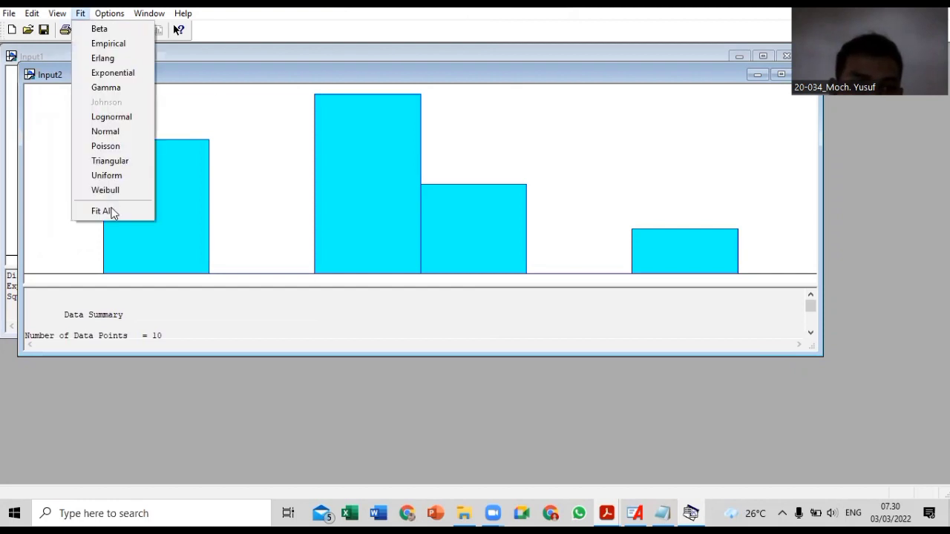
pyautogui.click(111, 213)
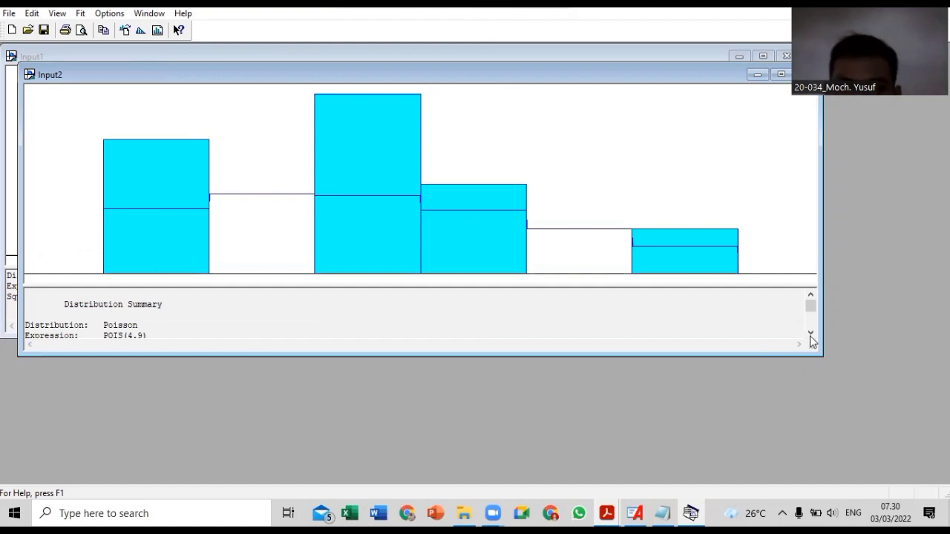
pyautogui.scroll(-1, 560, 318)
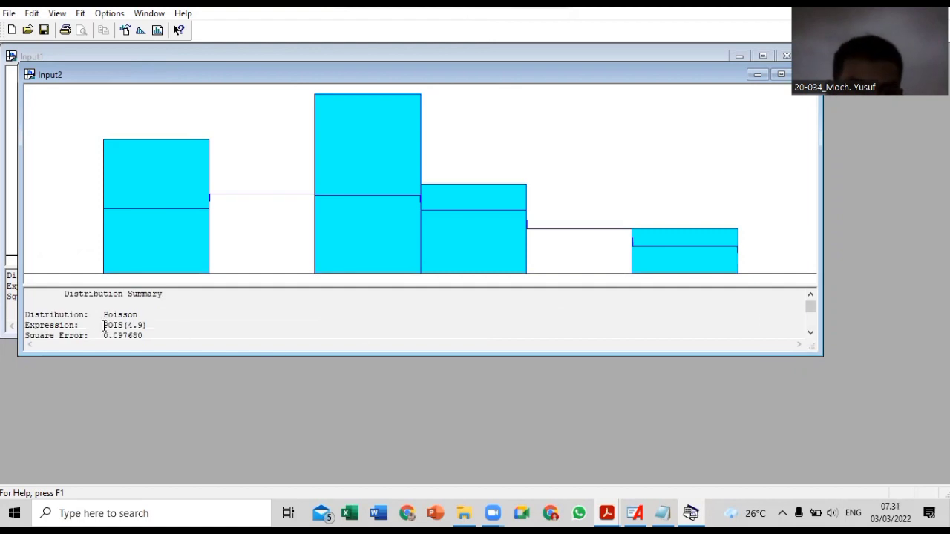
pyautogui.moveTo(104, 324); pyautogui.dragTo(156, 324)
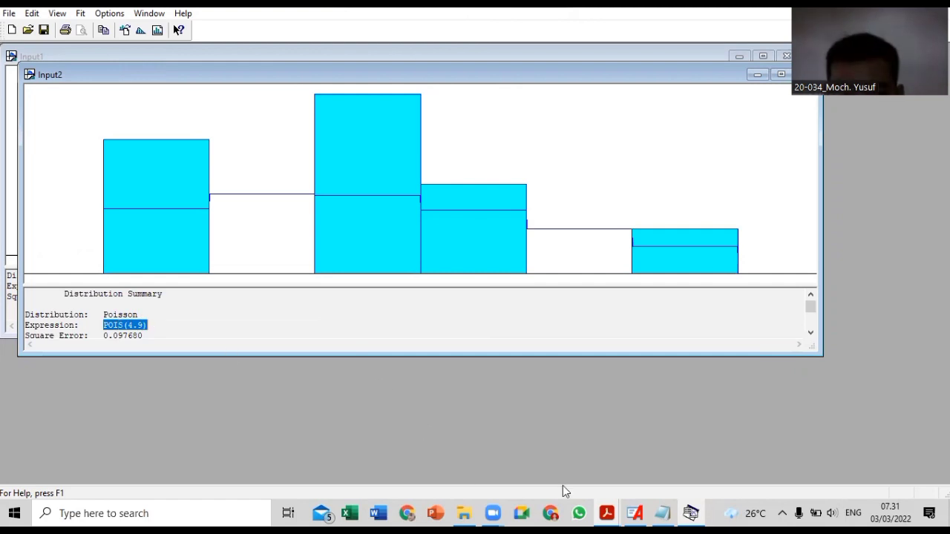
# Switch back to Arena and rename the Process 2 module as "tomat diproses".
pyautogui.click(634, 514)
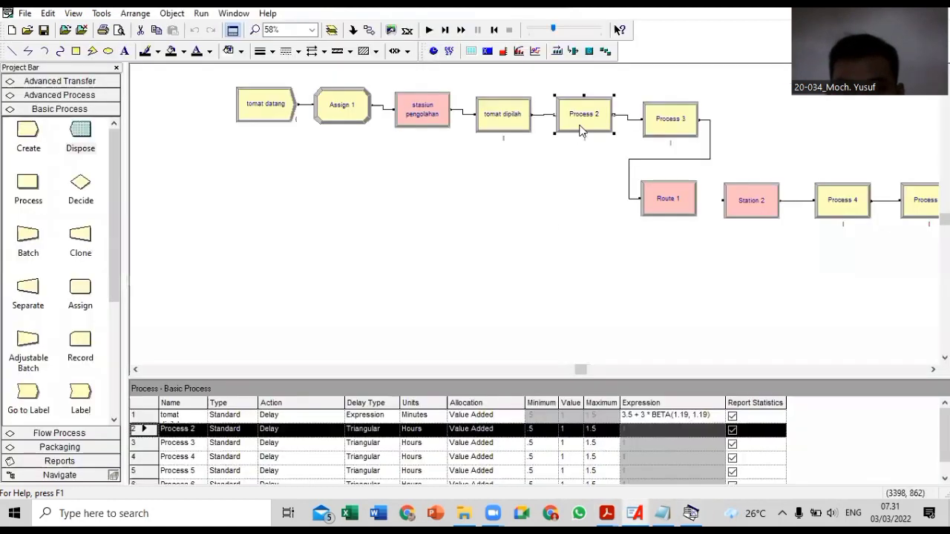
pyautogui.doubleClick(582, 131)
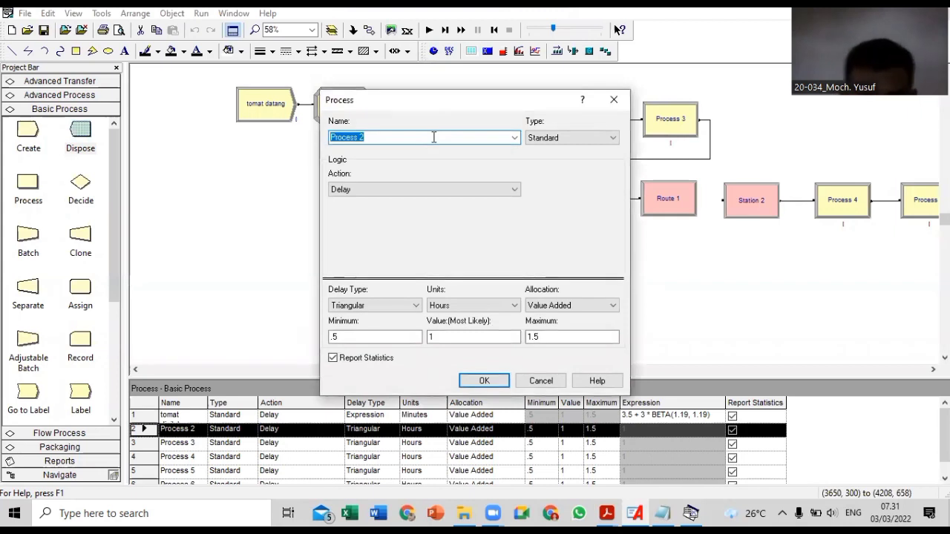
pyautogui.write('to')
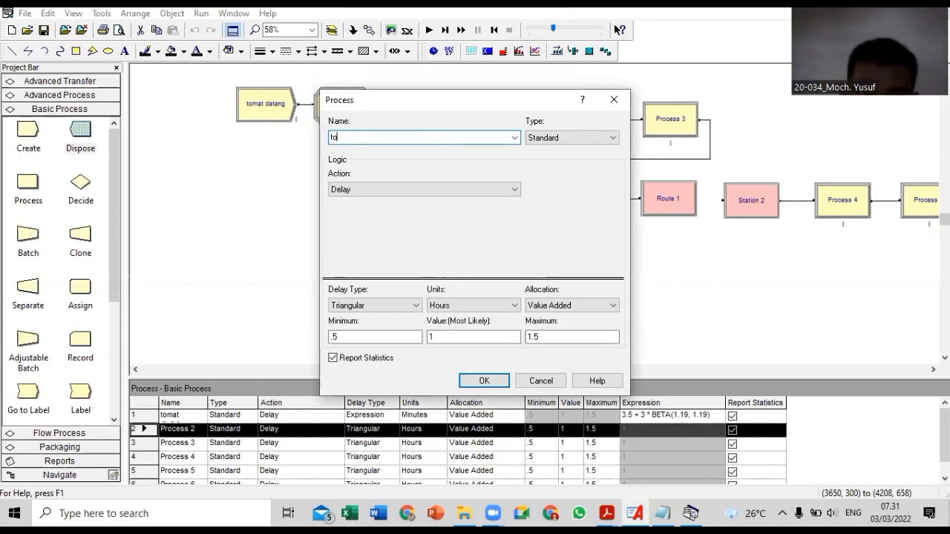
pyautogui.write('mat dip')
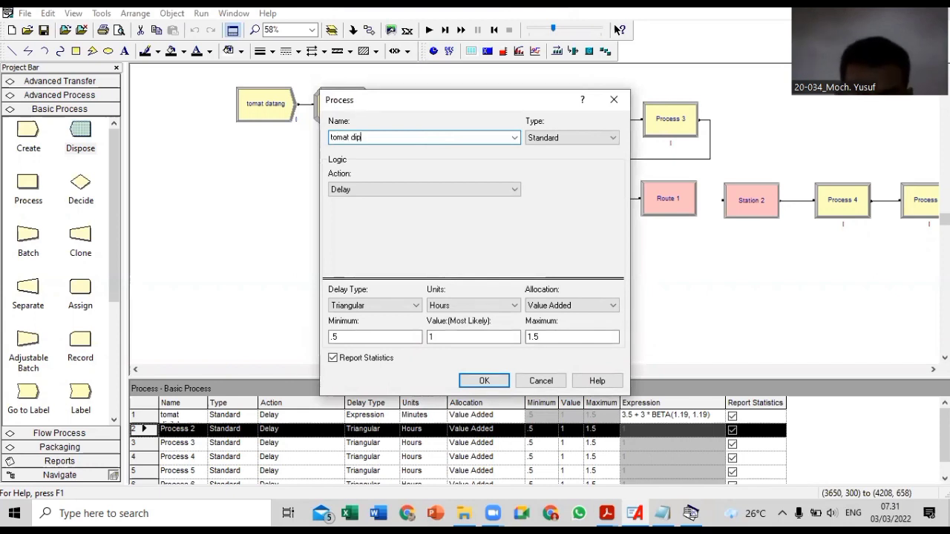
pyautogui.write('roses')
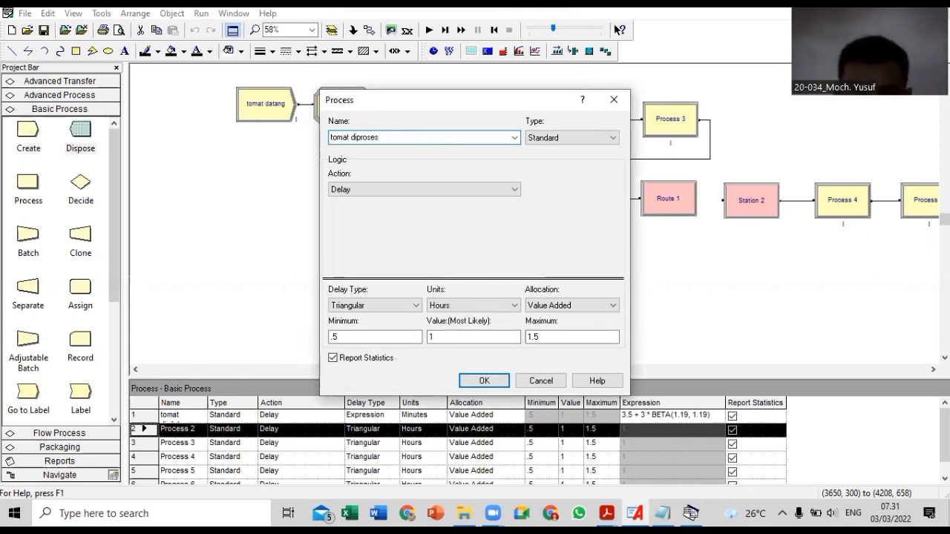
pyautogui.press('BackSpace')
pyautogui.write('s')
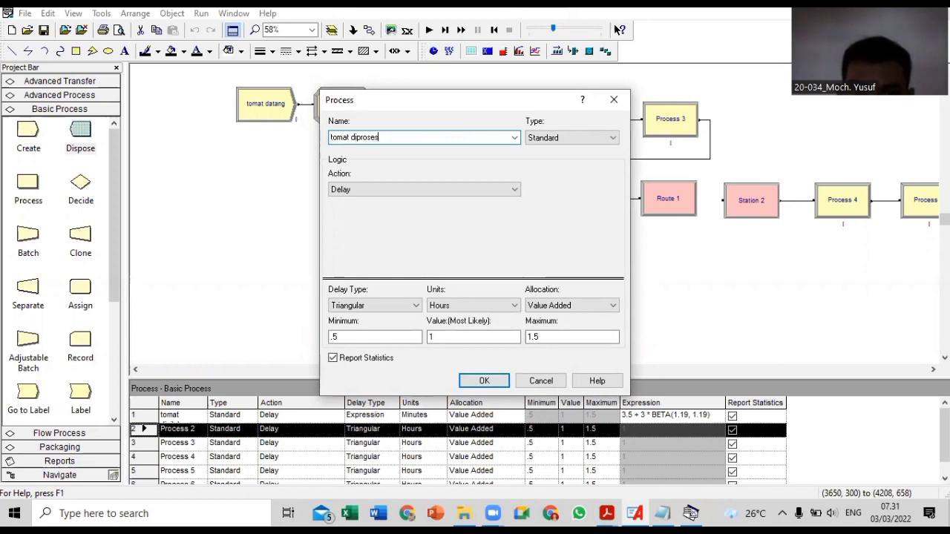
# Set the "tomat diproses" process to an Expression delay of POIS(4.9) in Minutes and apply the settings.
pyautogui.click(403, 309)
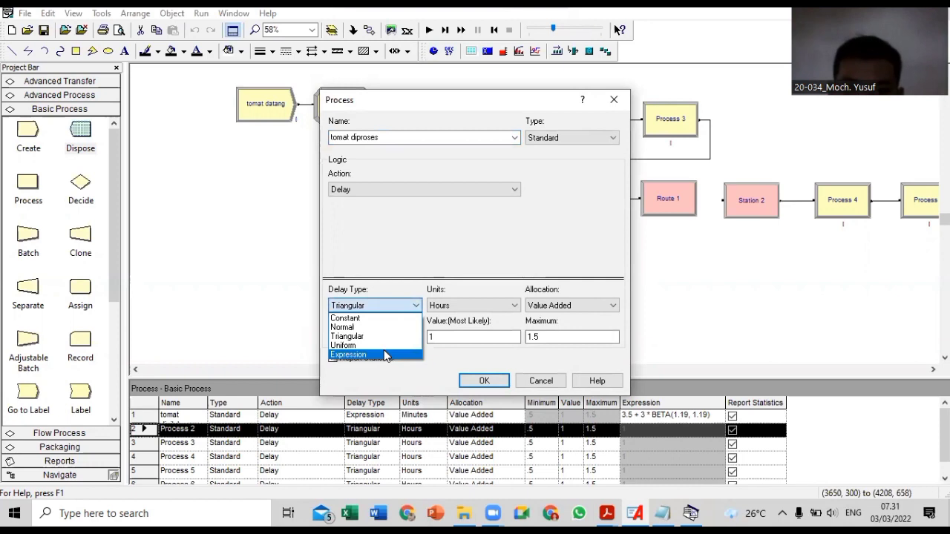
pyautogui.click(386, 355)
pyautogui.click(499, 304)
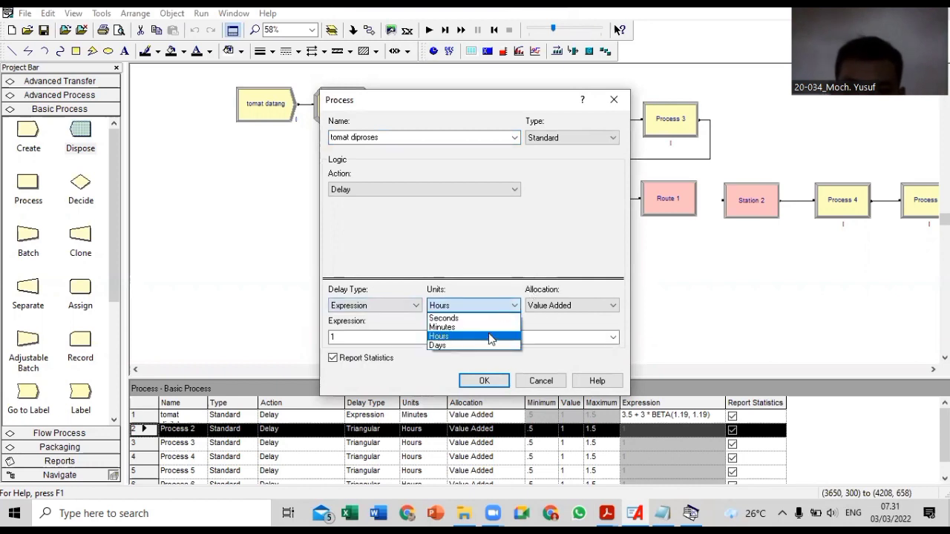
pyautogui.click(493, 327)
pyautogui.click(452, 339)
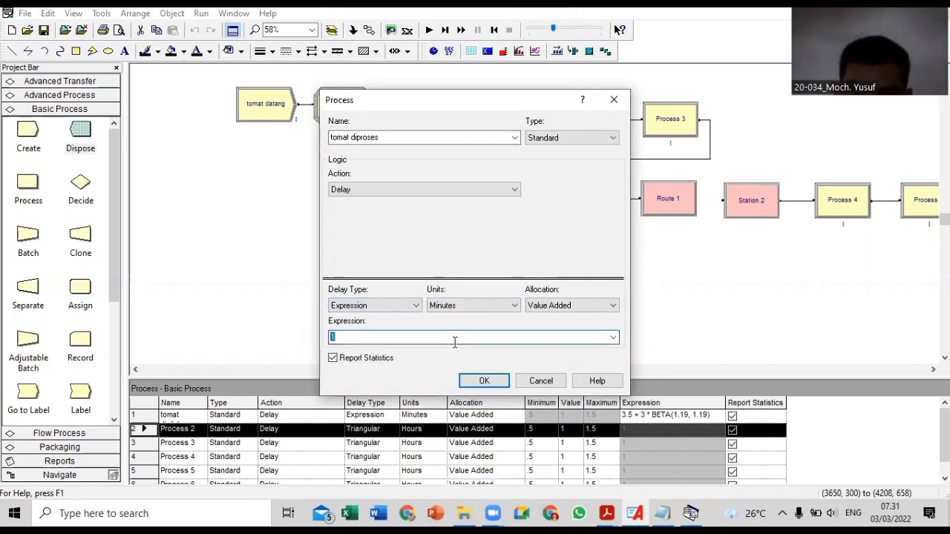
pyautogui.press('BackSpace')
pyautogui.write('POIS(4.9)')
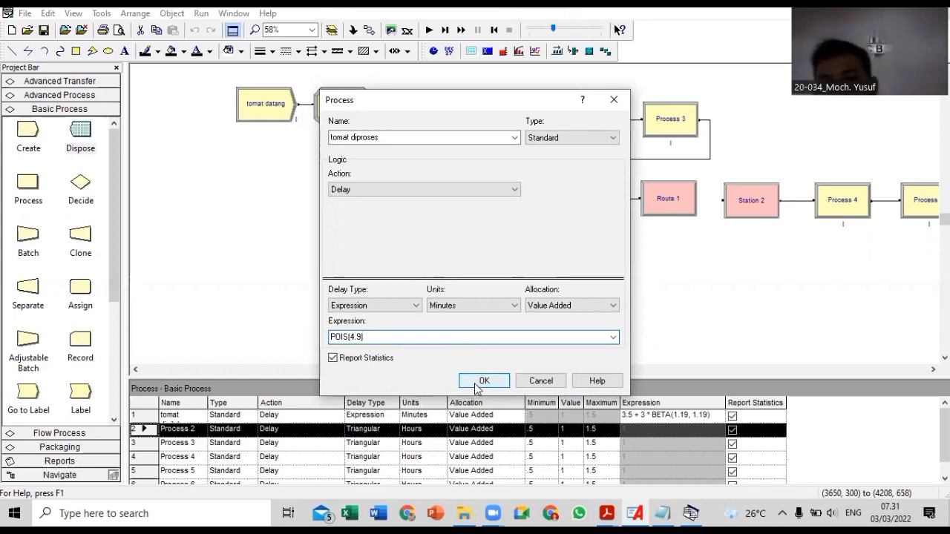
pyautogui.click(475, 384)
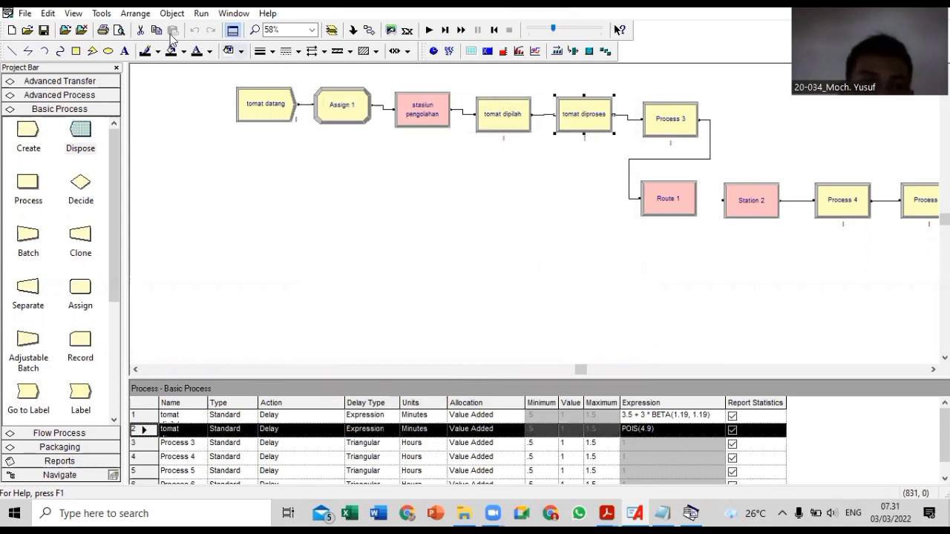
# Switch to the Input Analyzer from Arena and create a third document.
pyautogui.click(97, 13)
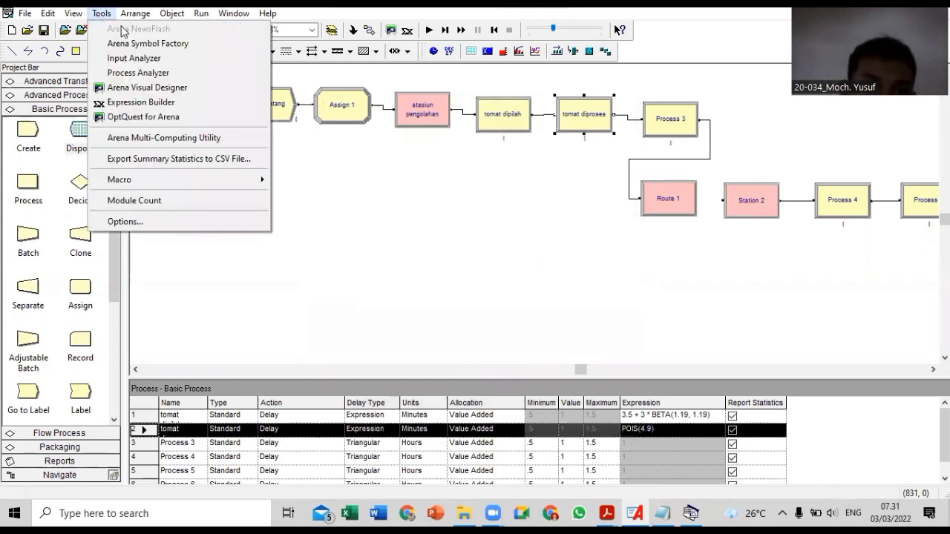
pyautogui.click(177, 59)
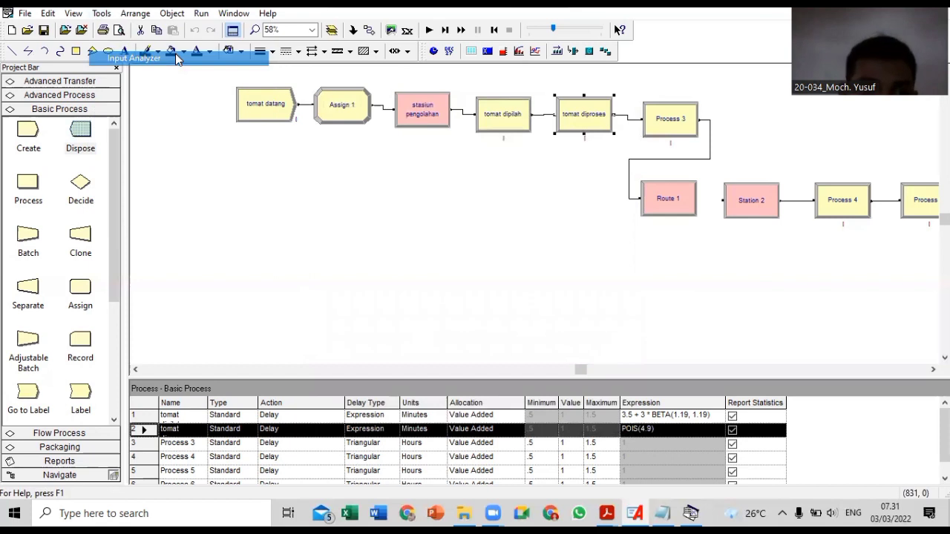
pyautogui.click(9, 13)
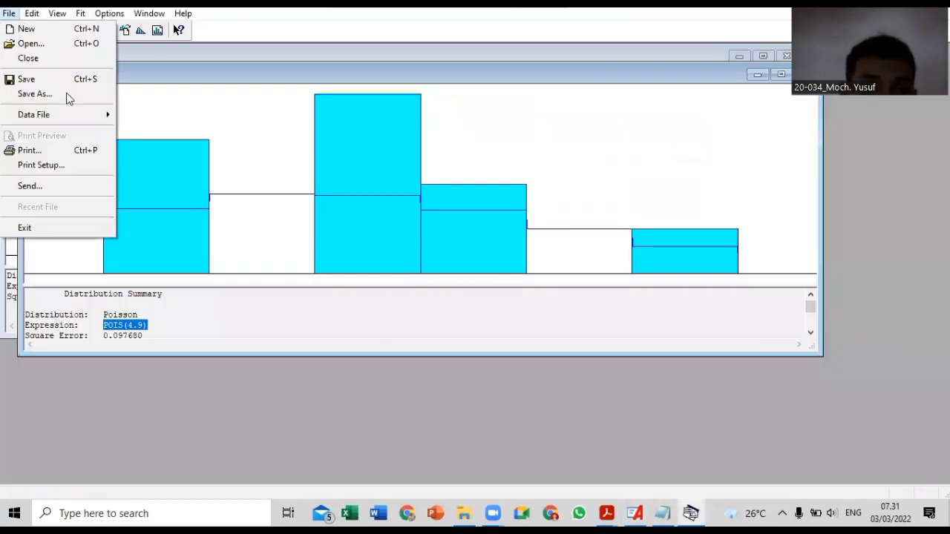
pyautogui.click(91, 35)
# Load the existing data file for Process 3 into the new Input Analyzer document and fit all distributions to it.
pyautogui.click(11, 12)
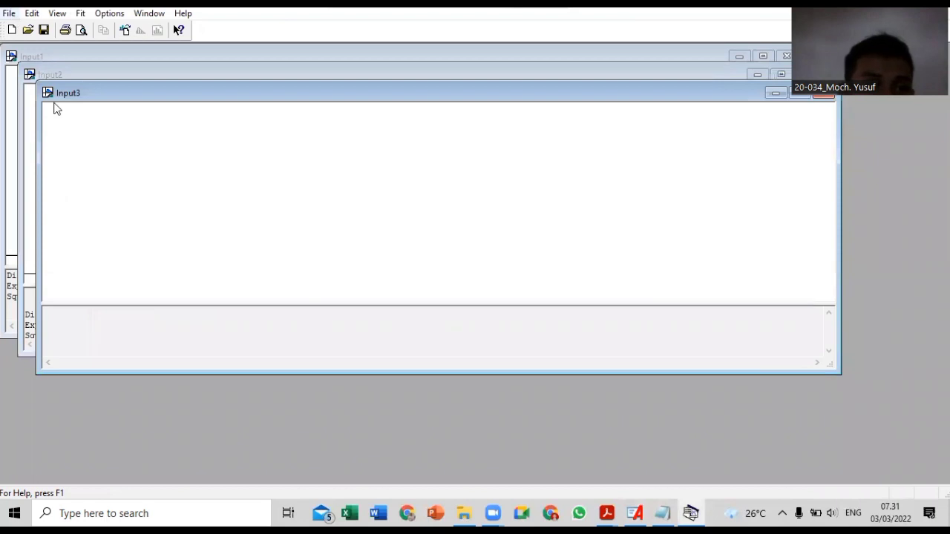
pyautogui.moveTo(58, 116)
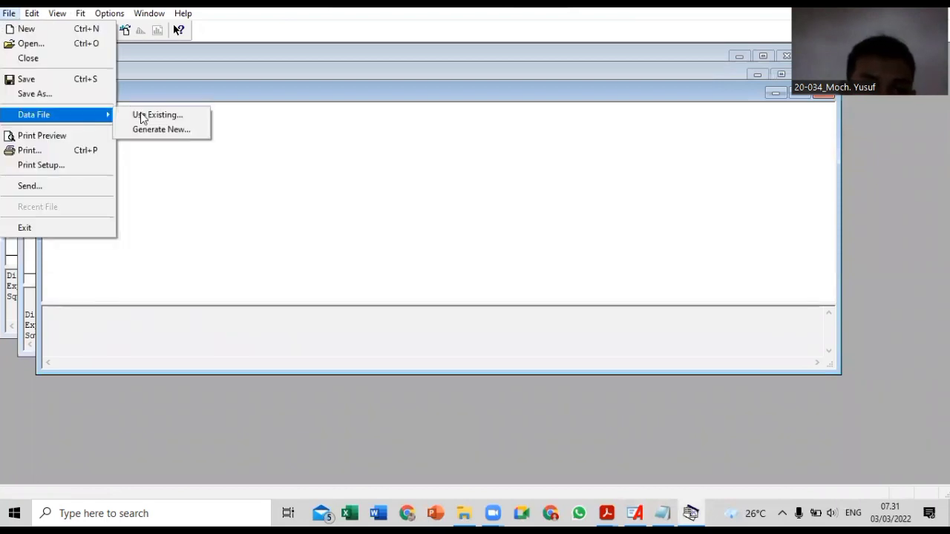
pyautogui.click(148, 115)
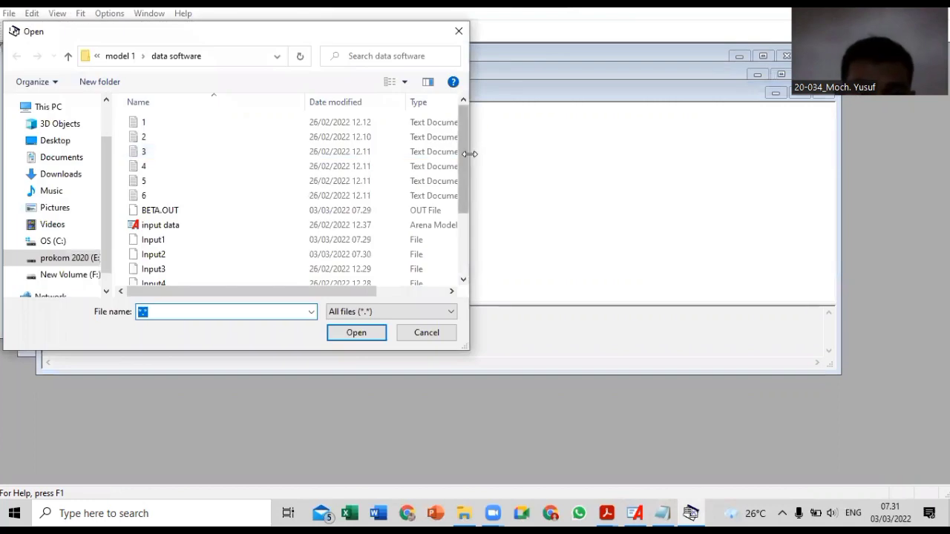
pyautogui.scroll(-2, 475, 223)
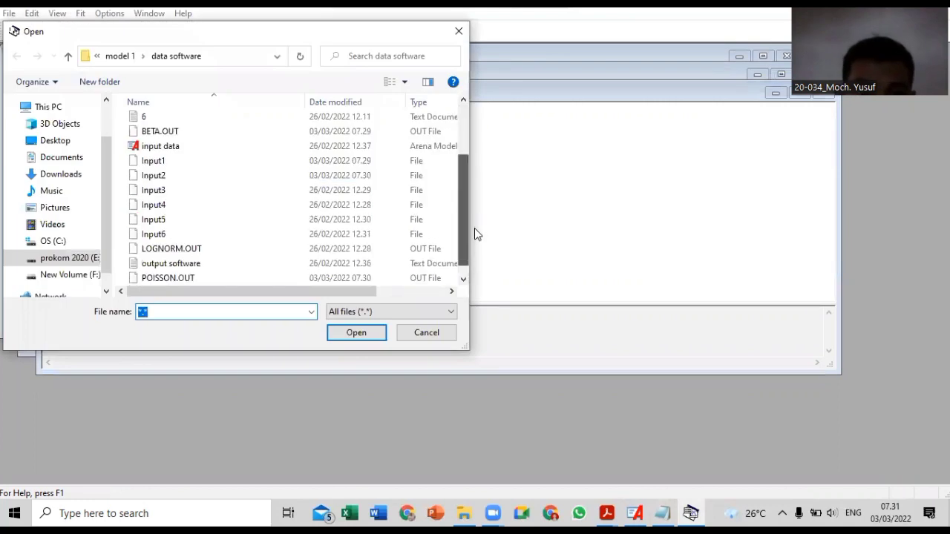
pyautogui.scroll(2, 376, 152)
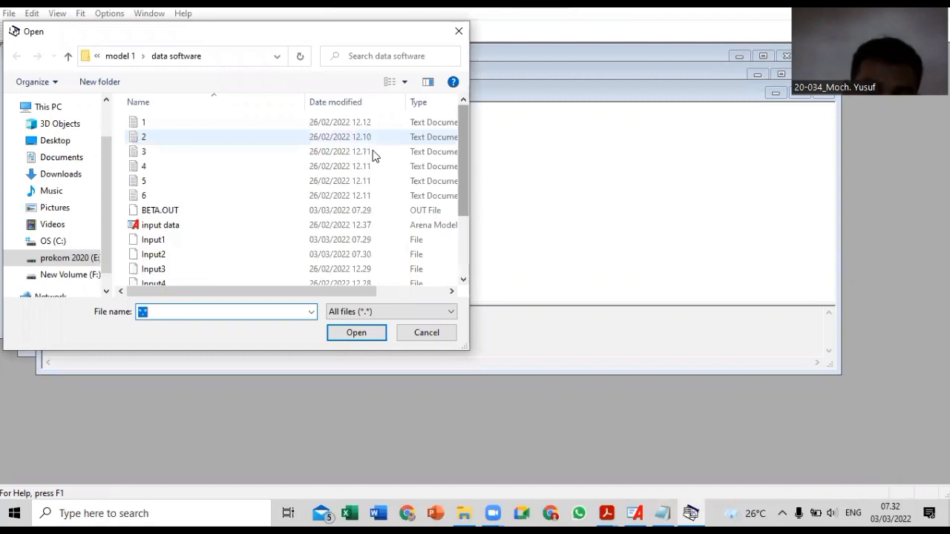
pyautogui.press('Escape')
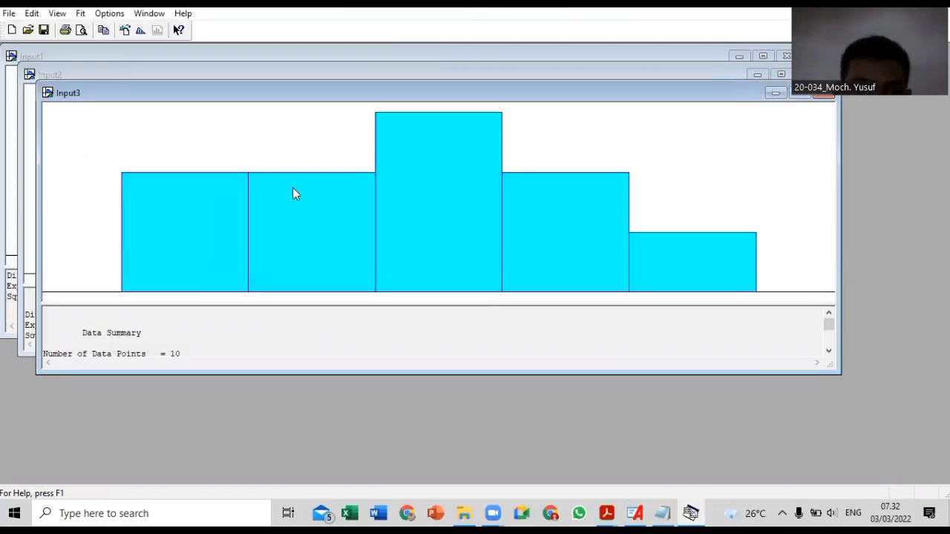
pyautogui.click(86, 15)
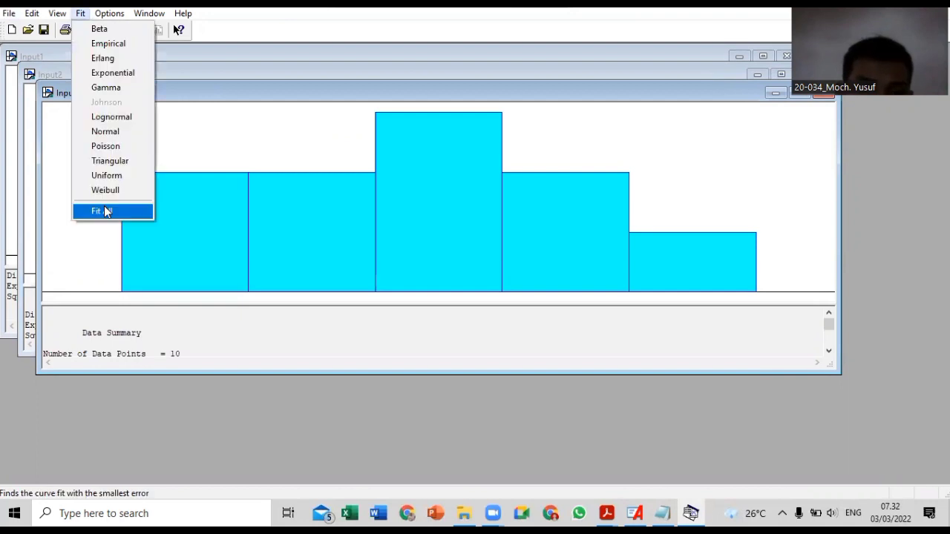
pyautogui.press('Return')
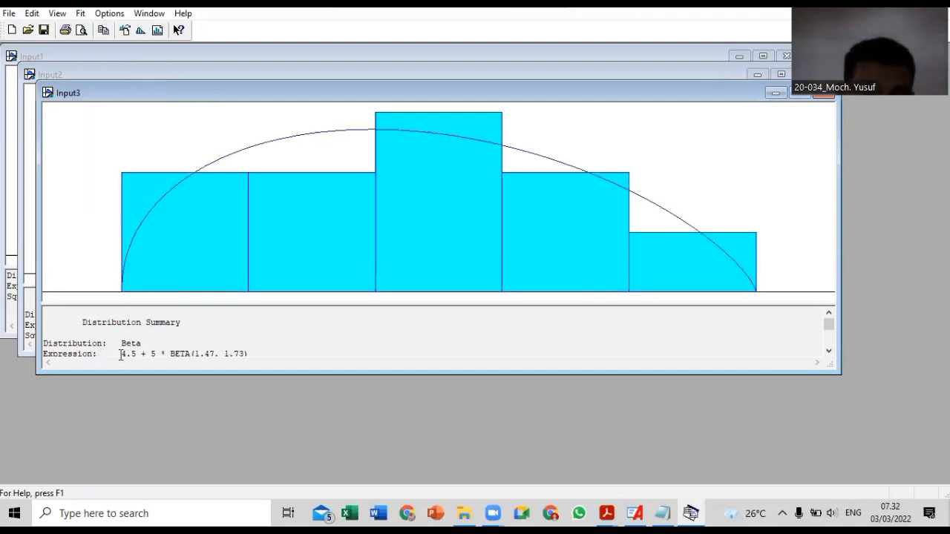
# Copy the fitted expression 4.5 + 5 * BETA(1.47, 1.73) from the distribution summary.
pyautogui.moveTo(121, 355); pyautogui.dragTo(249, 360)
pyautogui.scroll(-3, 196, 336)
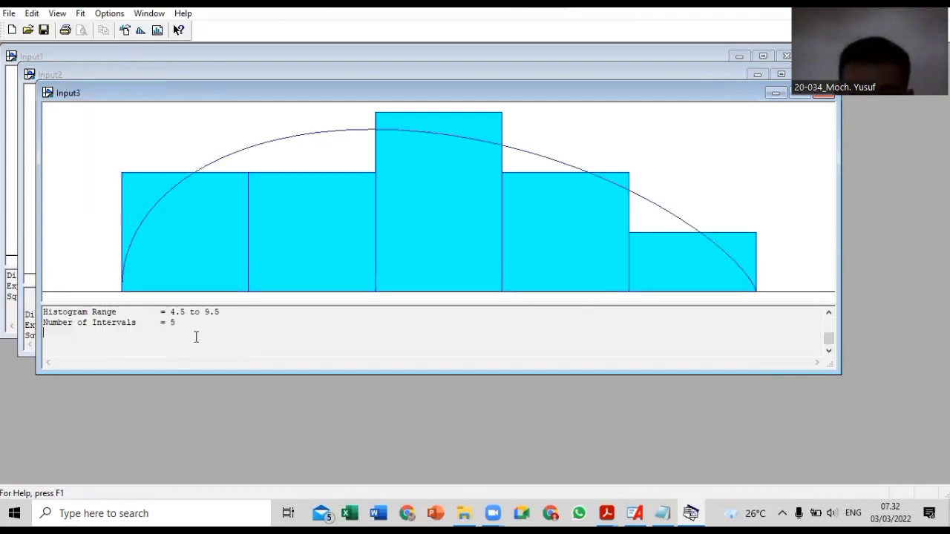
pyautogui.click(830, 317)
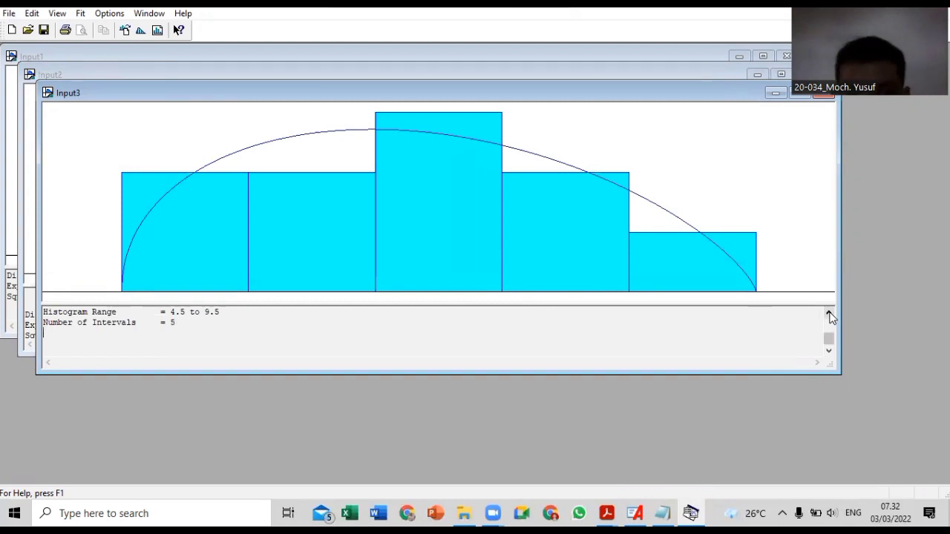
pyautogui.click(830, 316)
pyautogui.click(830, 316)
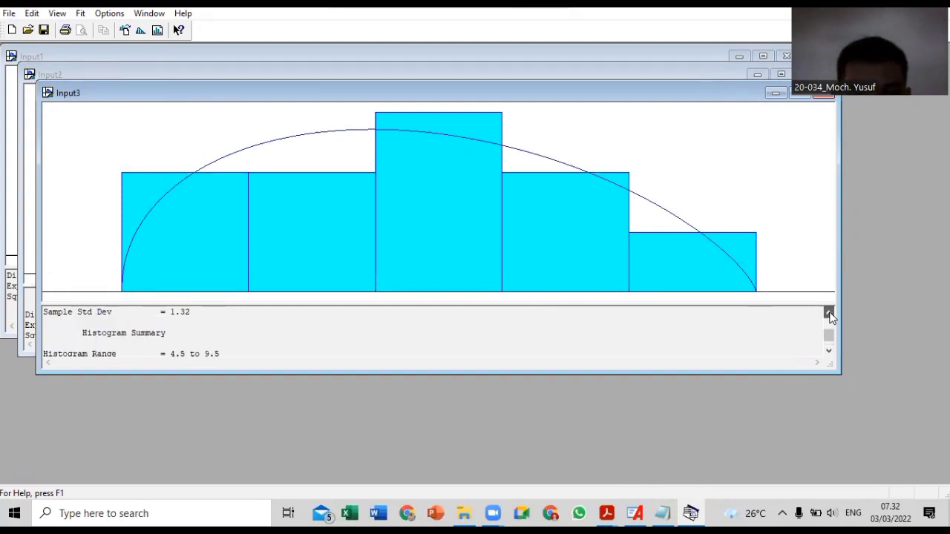
pyautogui.click(830, 316)
pyautogui.click(829, 316)
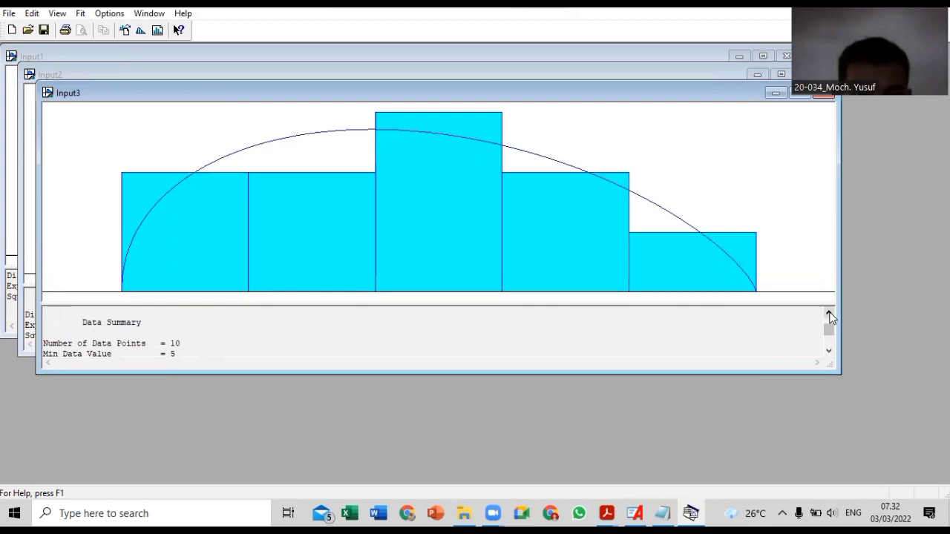
pyautogui.click(830, 316)
pyautogui.click(829, 316)
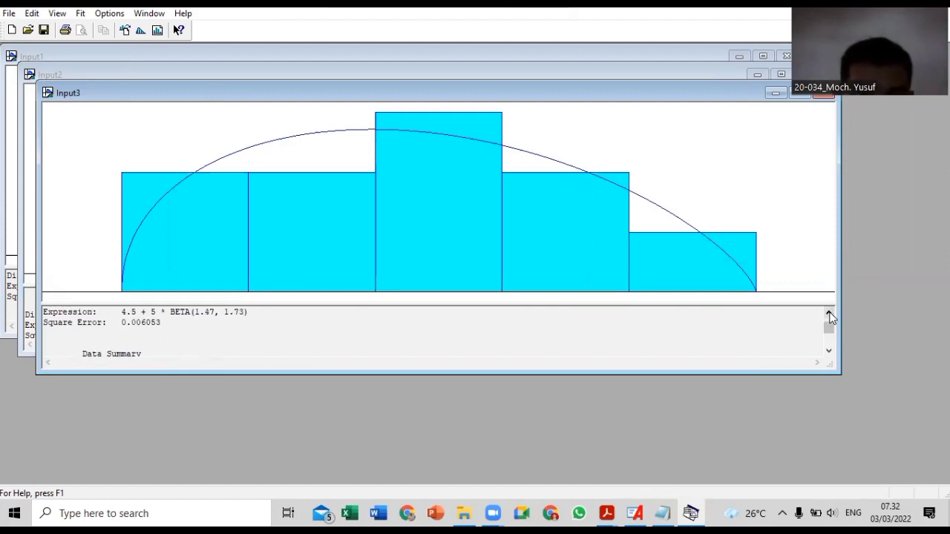
pyautogui.scroll(1, 238, 315)
pyautogui.moveTo(117, 326); pyautogui.dragTo(188, 323)
pyautogui.moveTo(251, 321); pyautogui.dragTo(250, 321)
pyautogui.hotkey('ctrl', 'c')
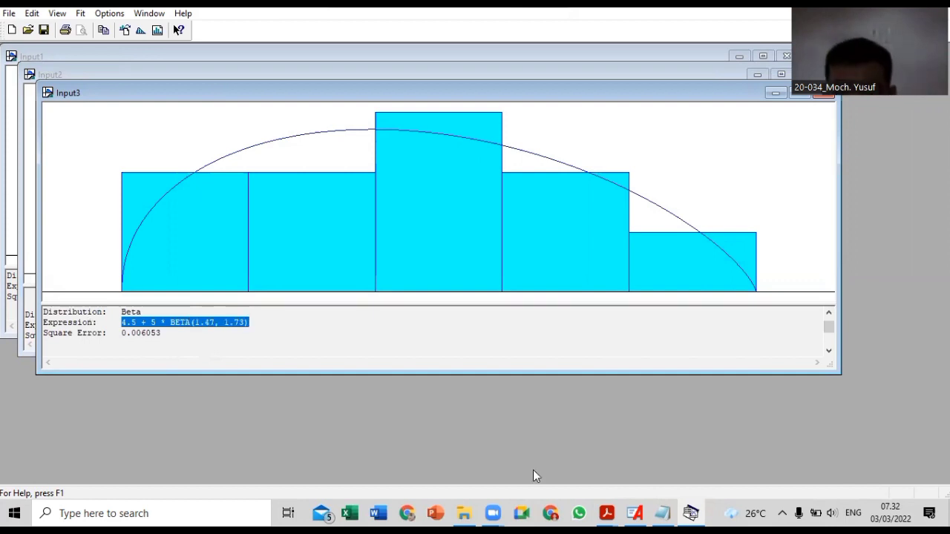
# Switch back to Arena and rename the Process 3 module as "pengecekan saus".
pyautogui.click(691, 513)
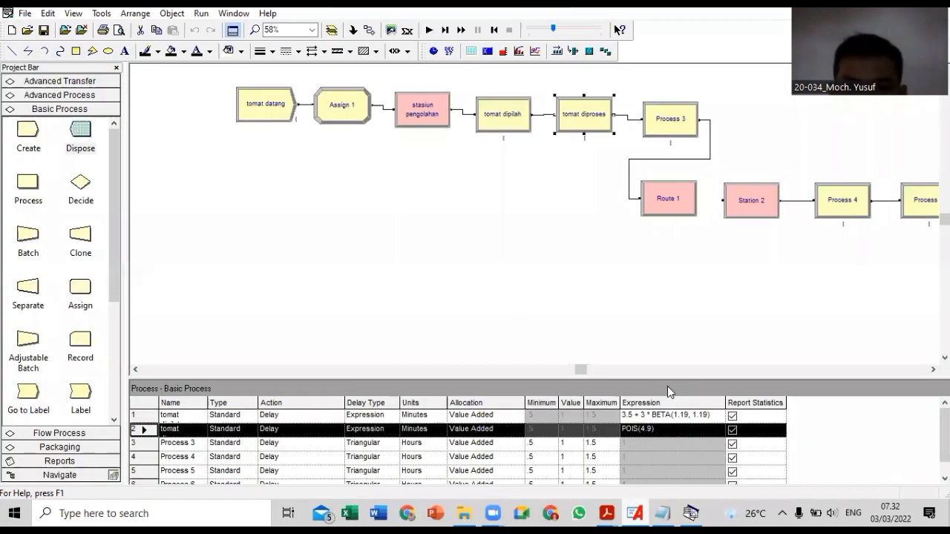
pyautogui.click(667, 123)
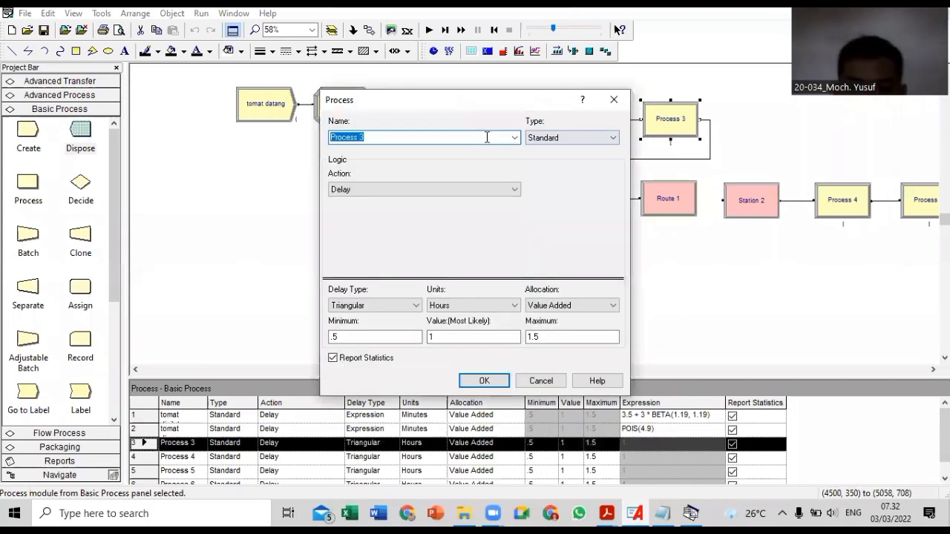
pyautogui.write('pengece')
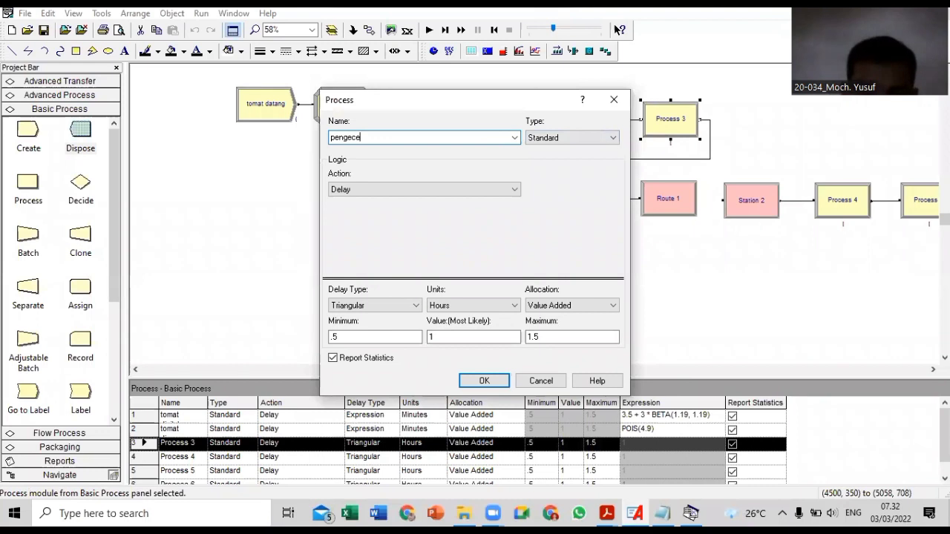
pyautogui.write('kan s')
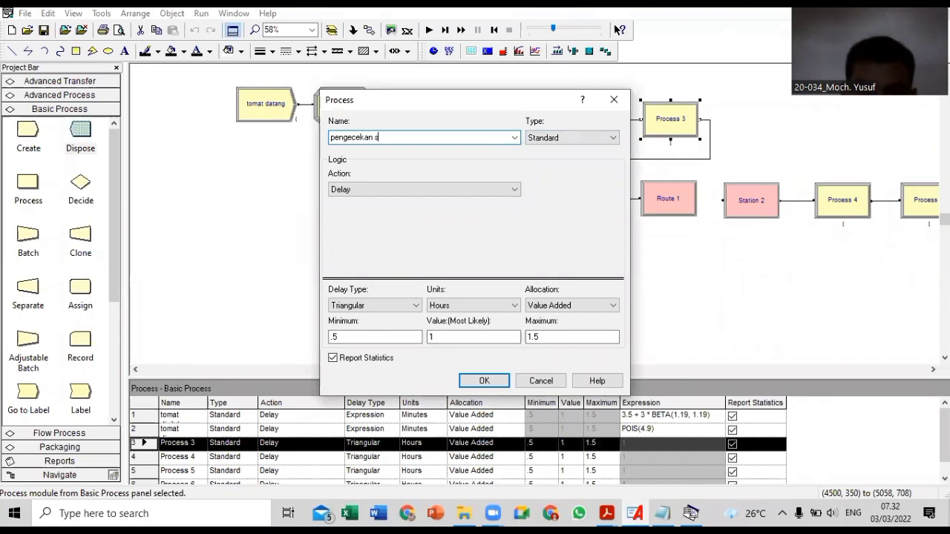
pyautogui.write('aos')
pyautogui.press('BackSpace')
pyautogui.press('BackSpace')
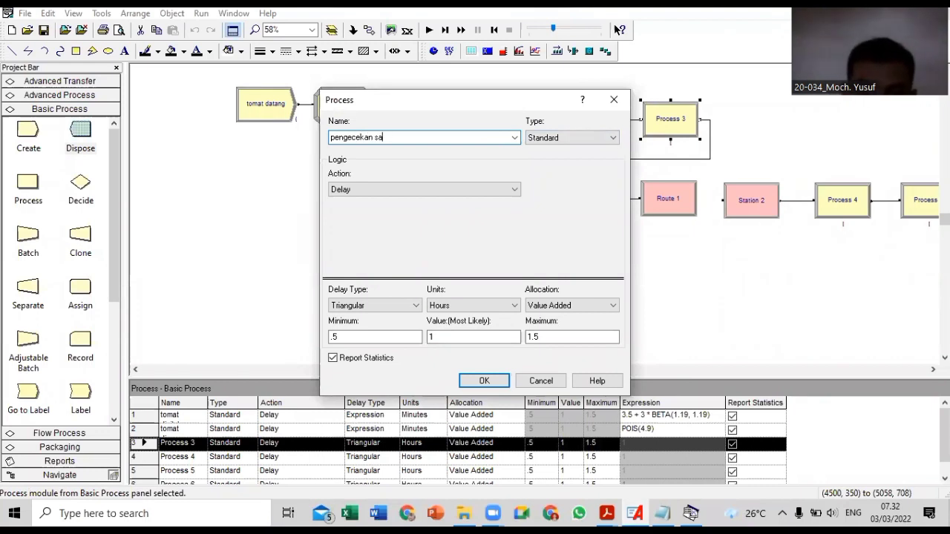
pyautogui.write('us')
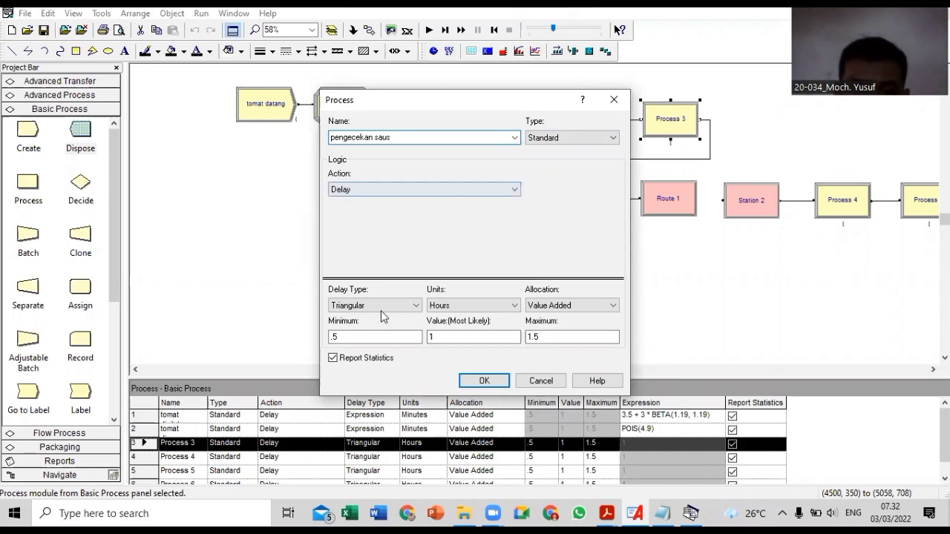
# Set the "pengecekan saus" process to an Expression delay of 4.5 + 5 * BETA(1.47, 1.73) in Minutes and apply the settings.
pyautogui.click(381, 311)
pyautogui.click(378, 358)
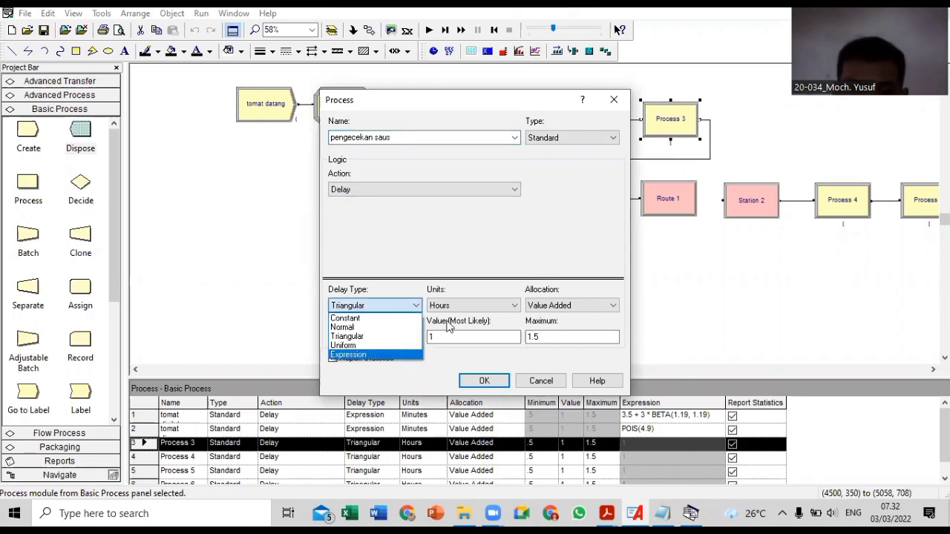
pyautogui.click(486, 307)
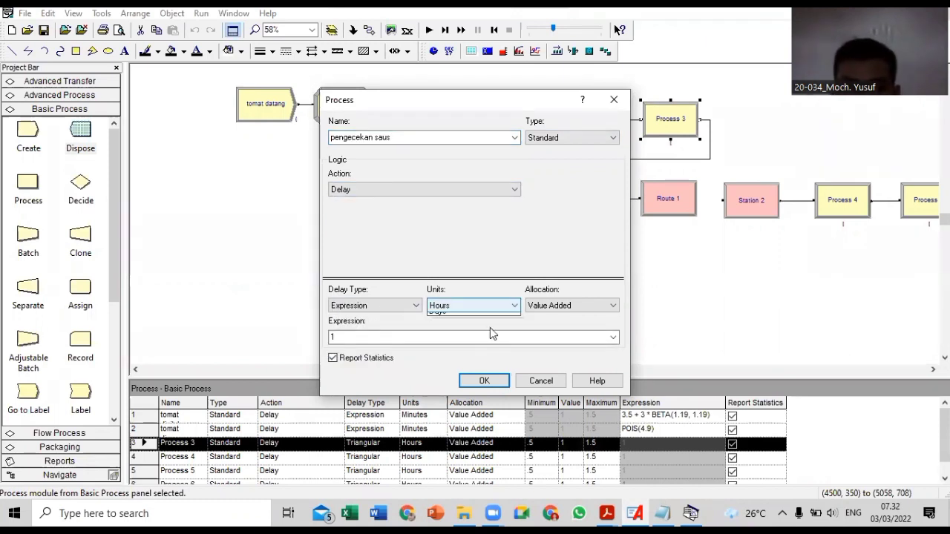
pyautogui.click(460, 327)
pyautogui.doubleClick(401, 338)
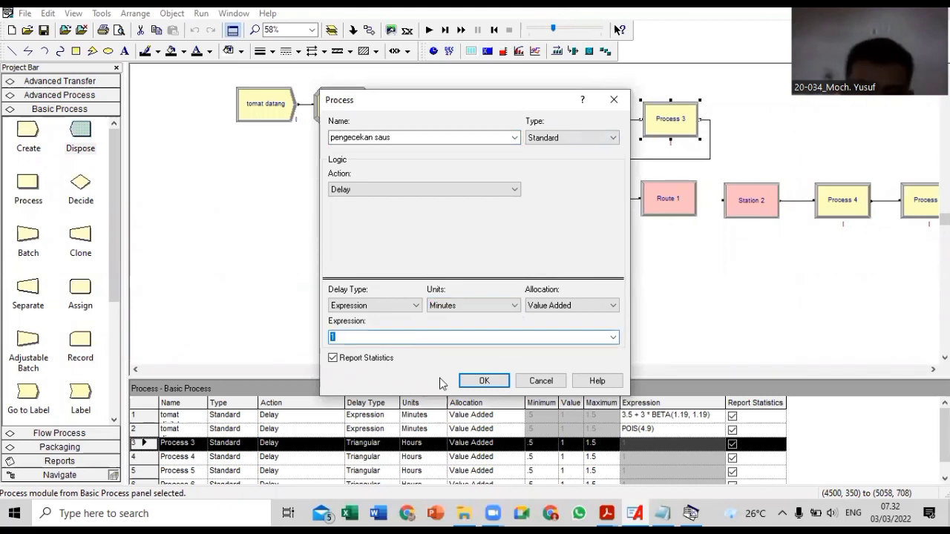
pyautogui.hotkey('ctrl', 'v')
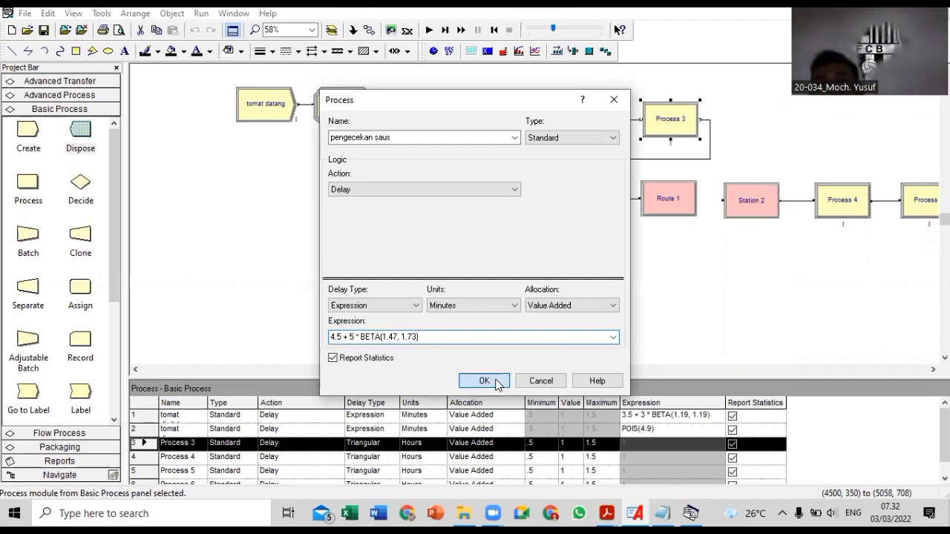
pyautogui.click(484, 381)
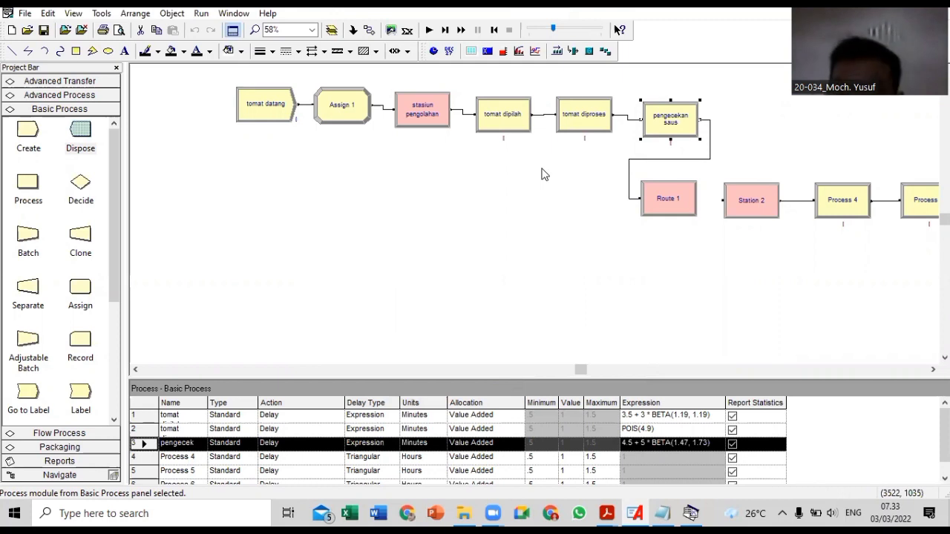
# Rename the Route 1 module as "menuju stasiun 2".
pyautogui.doubleClick(672, 201)
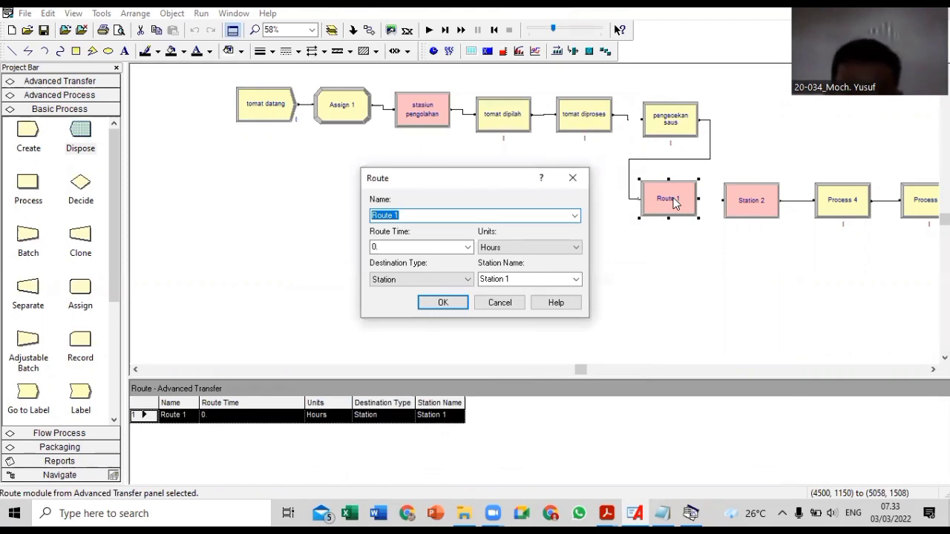
pyautogui.write('m')
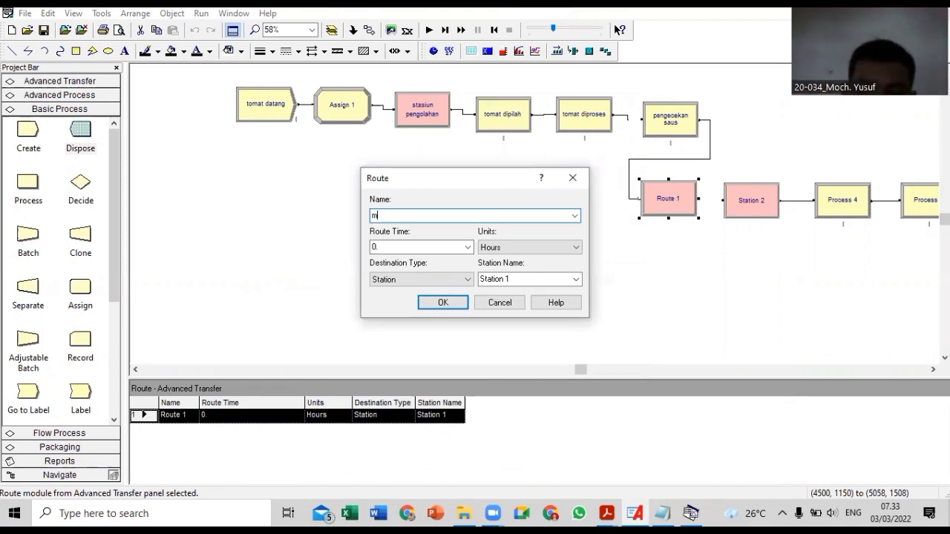
pyautogui.write('enu')
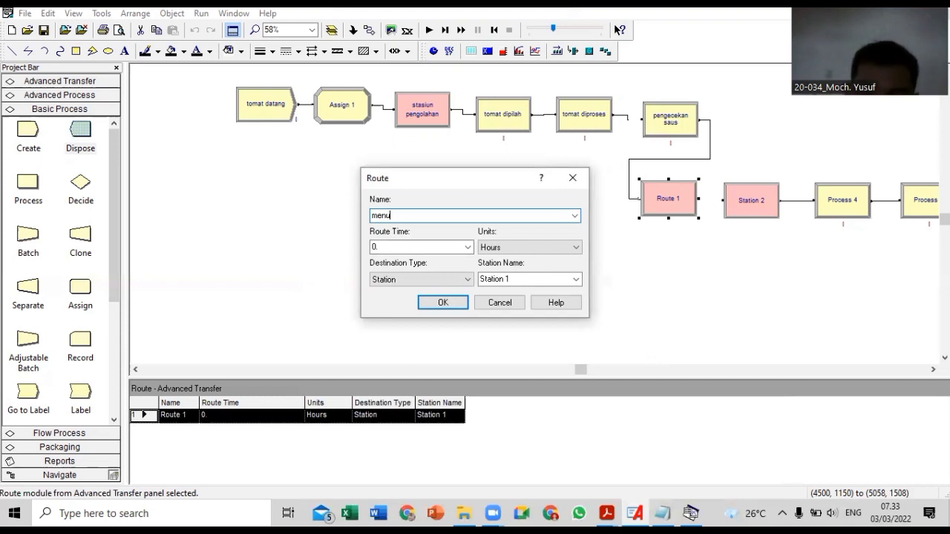
pyautogui.write('ju sta')
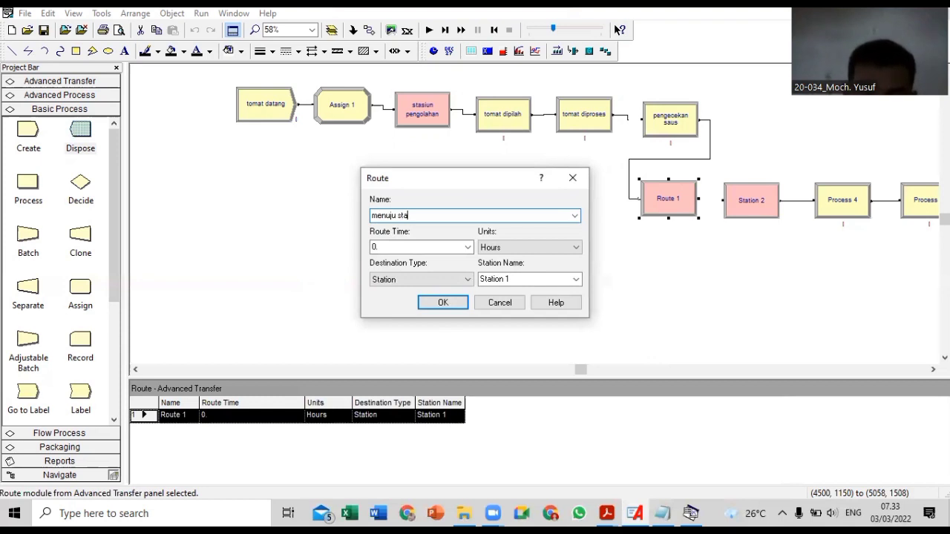
pyautogui.write('siun 2')
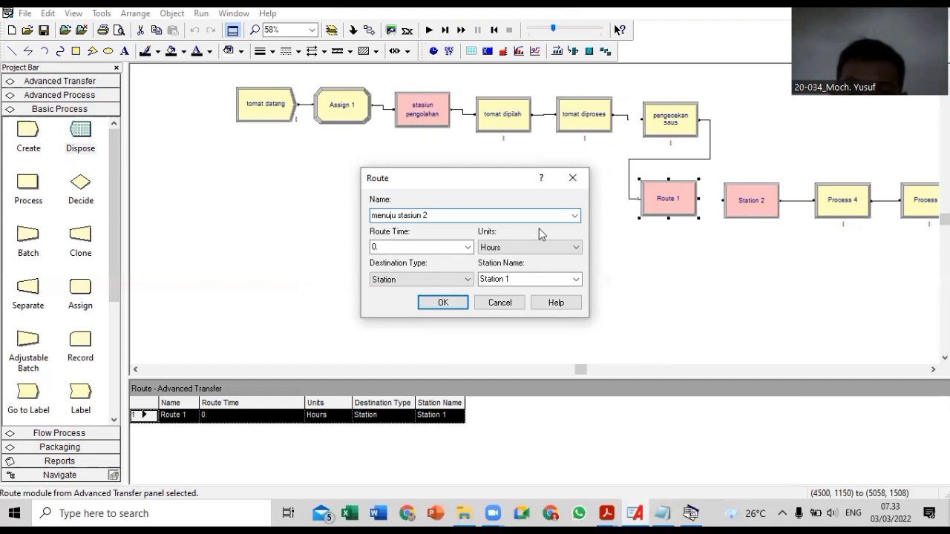
# Set the "menuju stasiun 2" route time to 1 Minutes with Station 2 as the destination station, and apply the settings.
pyautogui.click(466, 248)
pyautogui.click(434, 248)
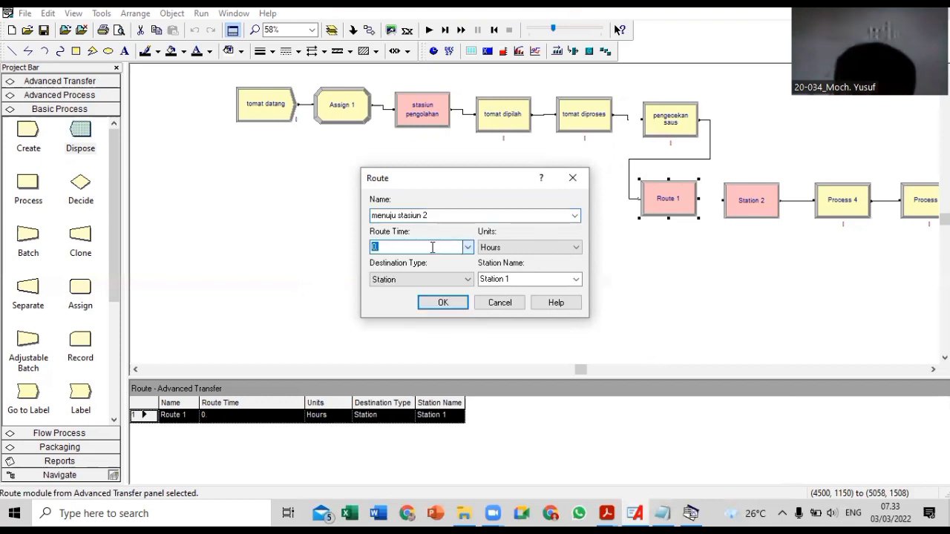
pyautogui.write('0.')
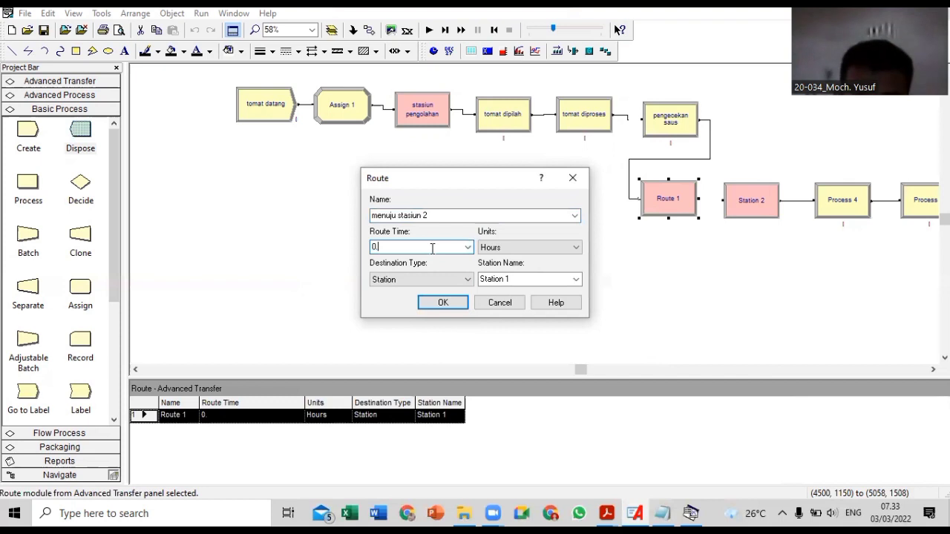
pyautogui.press('BackSpace')
pyautogui.press('BackSpace')
pyautogui.write('1')
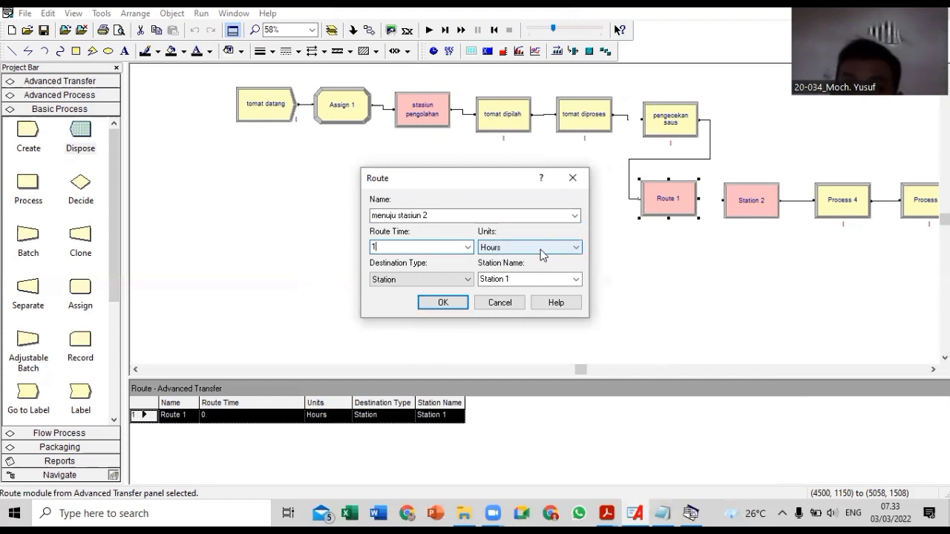
pyautogui.click(577, 251)
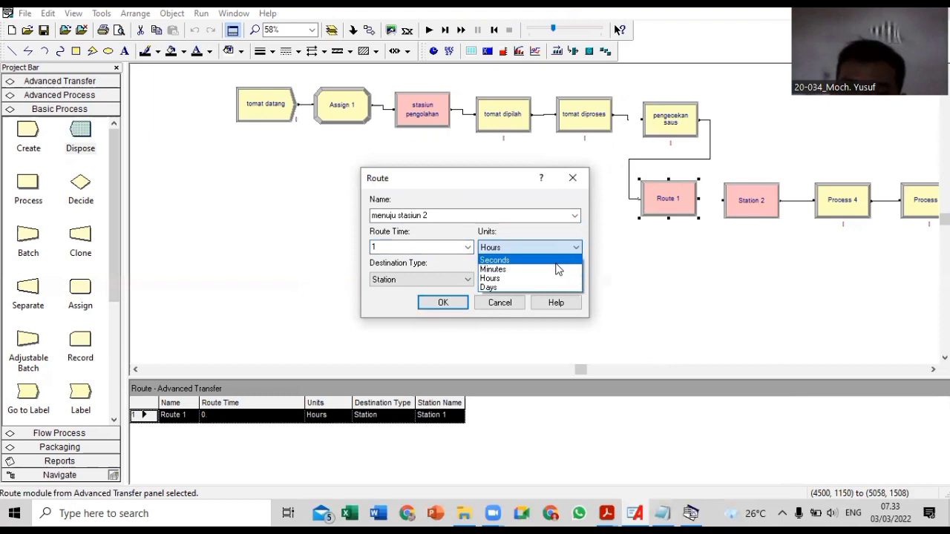
pyautogui.click(558, 268)
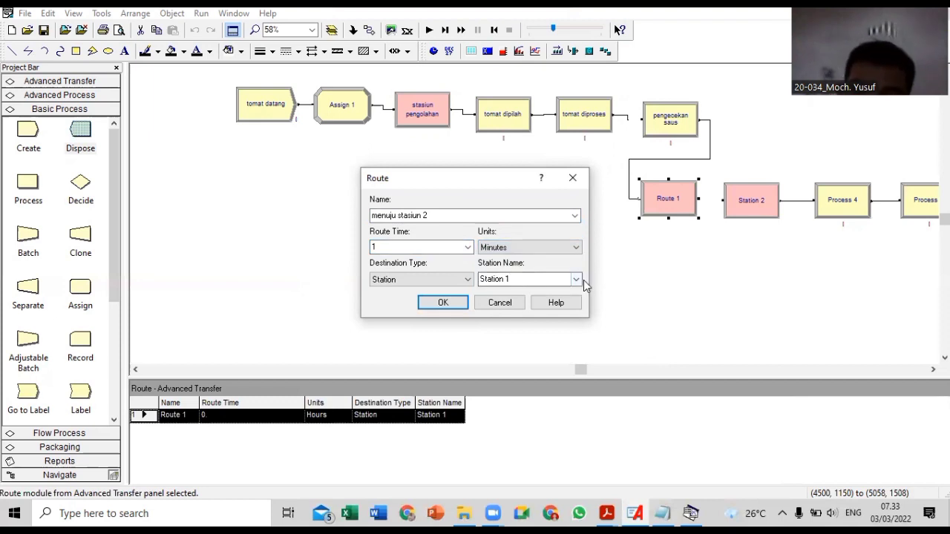
pyautogui.click(577, 280)
pyautogui.click(551, 301)
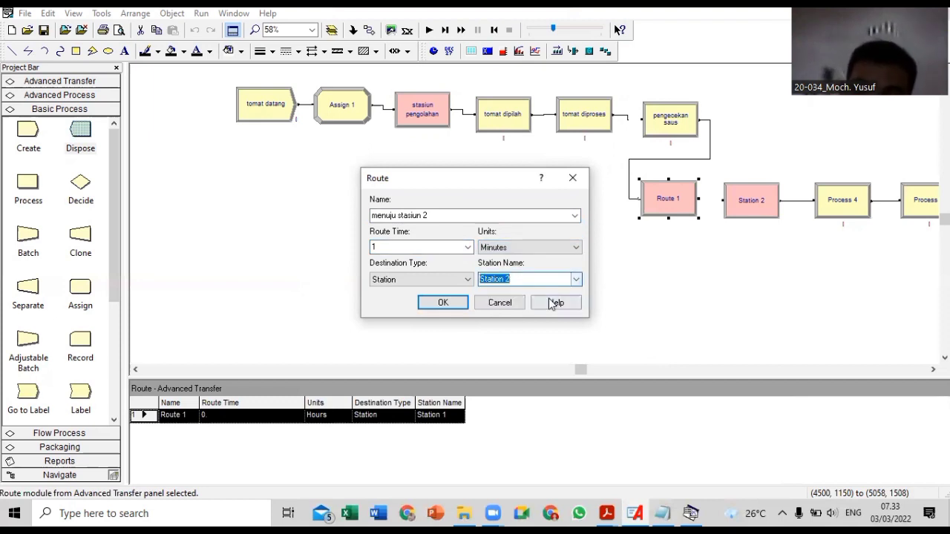
pyautogui.click(442, 303)
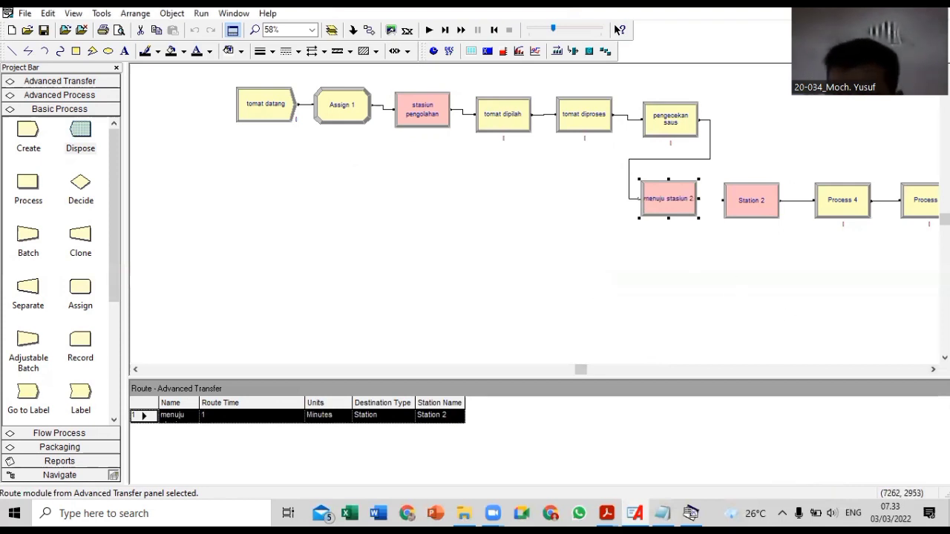
# Rename the Station 2 module as "stasiun pengemasan" and apply the change.
pyautogui.click(934, 370)
pyautogui.click(933, 370)
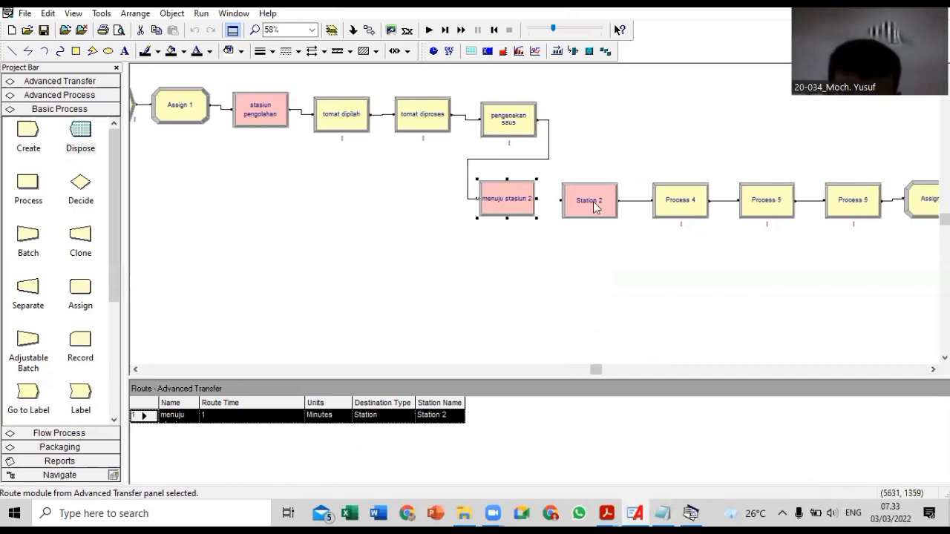
pyautogui.doubleClick(594, 207)
pyautogui.write('s')
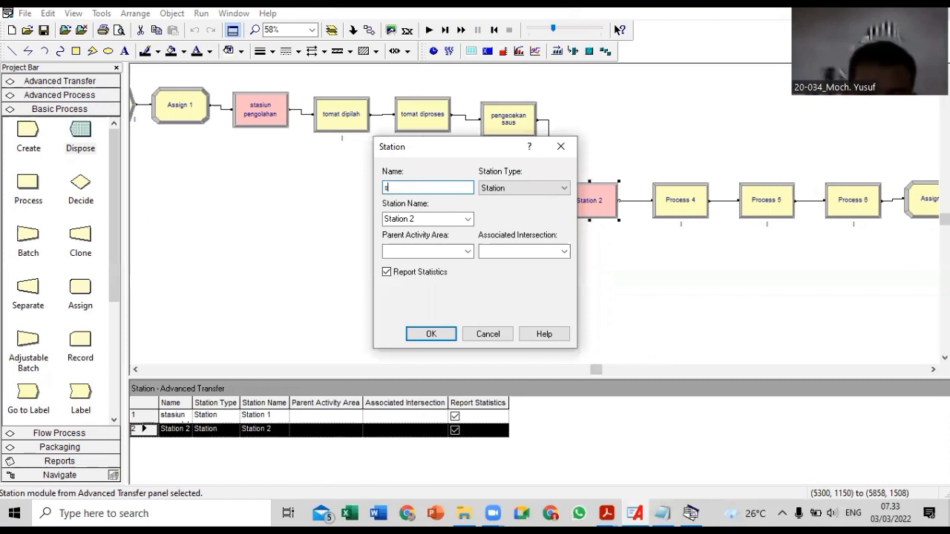
pyautogui.write('tasiun')
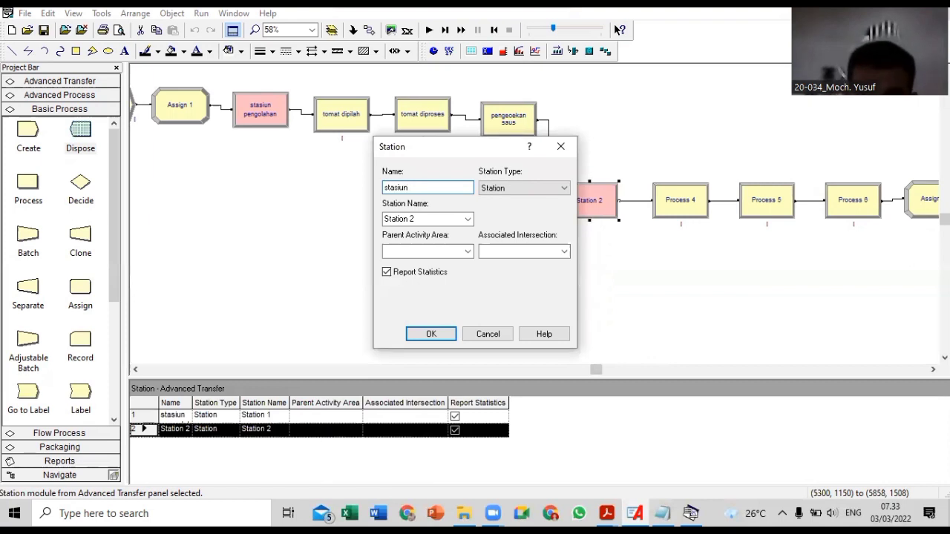
pyautogui.write(' pengeman')
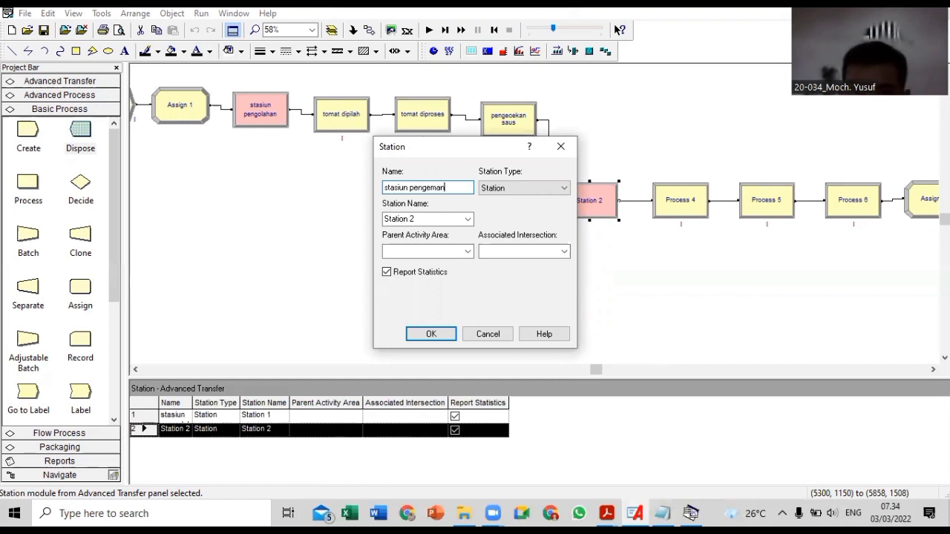
pyautogui.press('BackSpace')
pyautogui.write('sa')
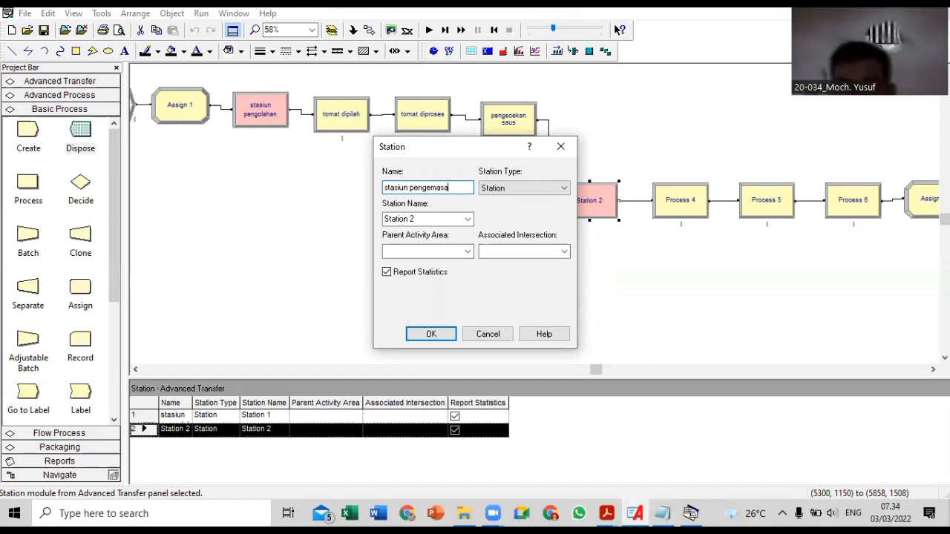
pyautogui.write('n')
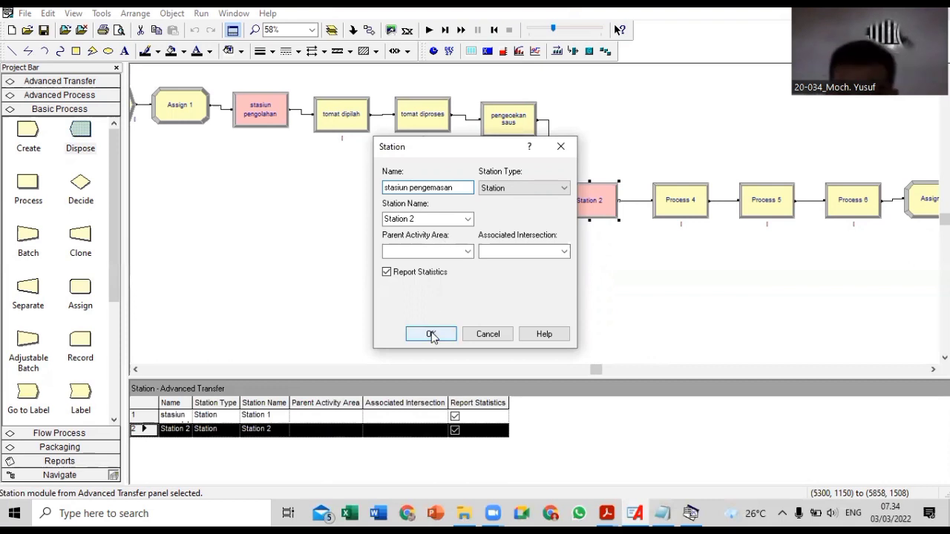
pyautogui.click(431, 334)
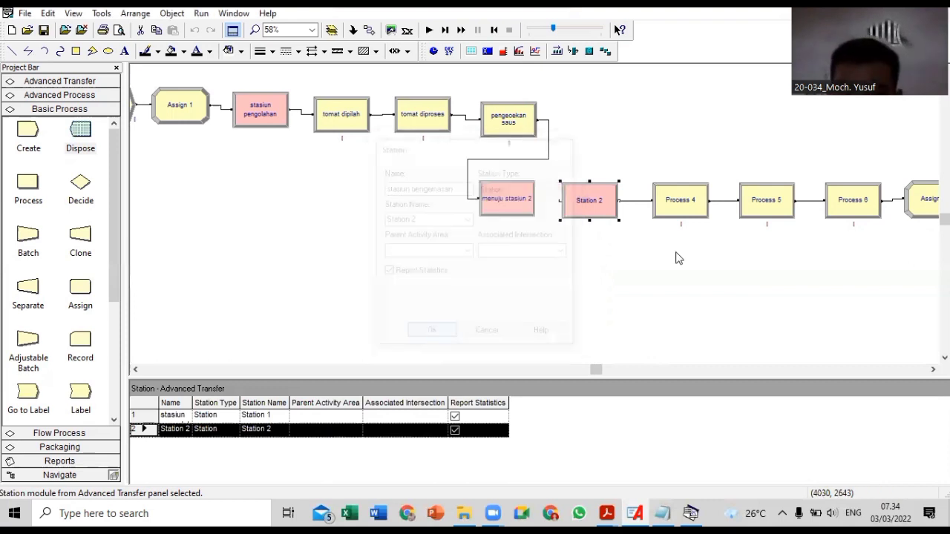
pyautogui.click(684, 206)
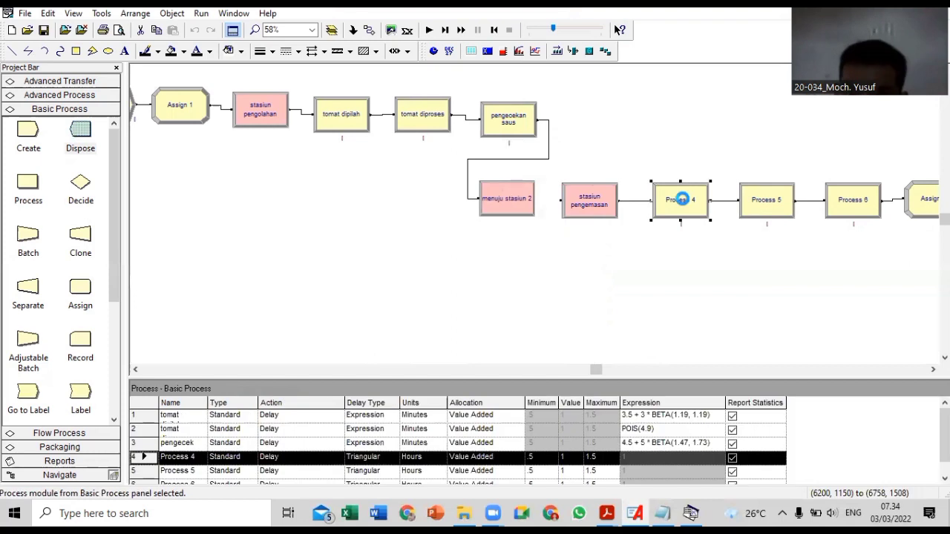
pyautogui.doubleClick(684, 205)
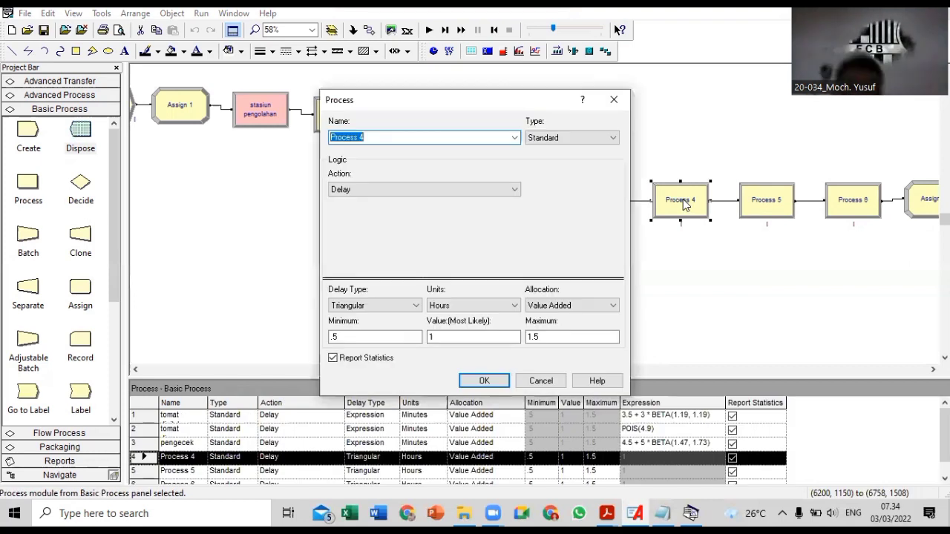
pyautogui.click(614, 99)
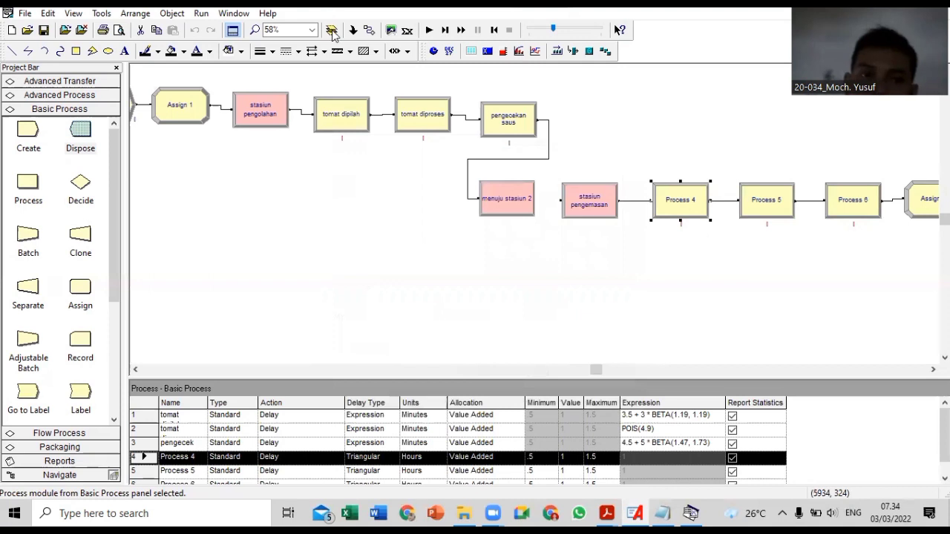
# Switch to Input Analyzer and create a new blank document for the Process 4 data.
pyautogui.click(101, 13)
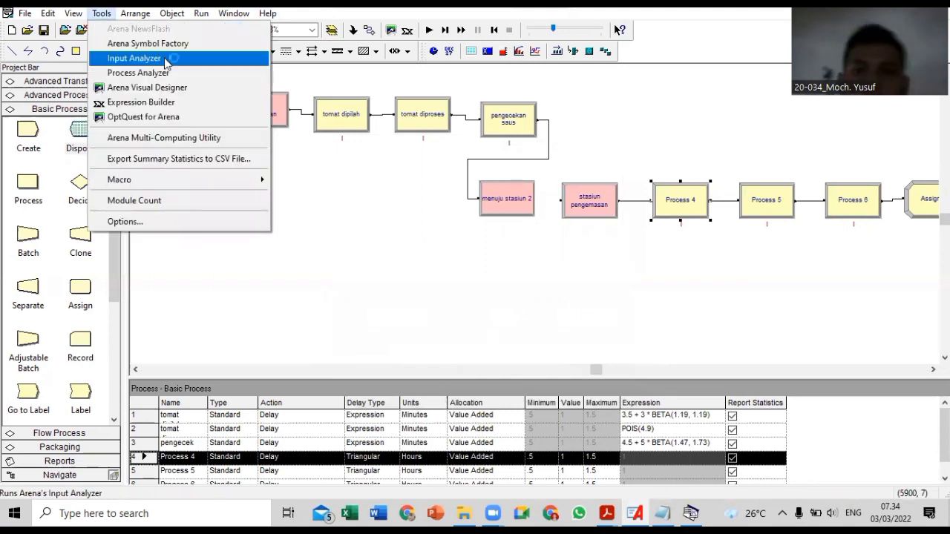
pyautogui.click(165, 58)
pyautogui.click(6, 14)
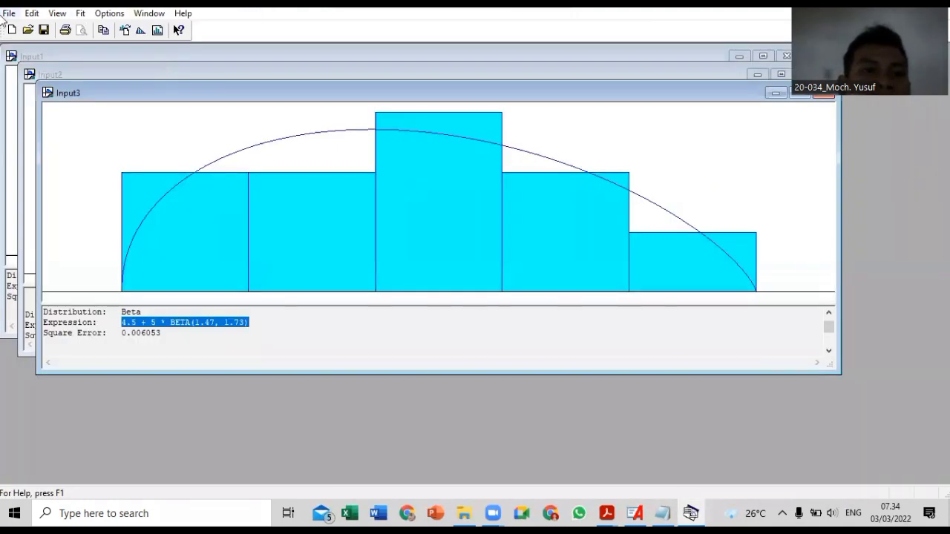
pyautogui.click(25, 30)
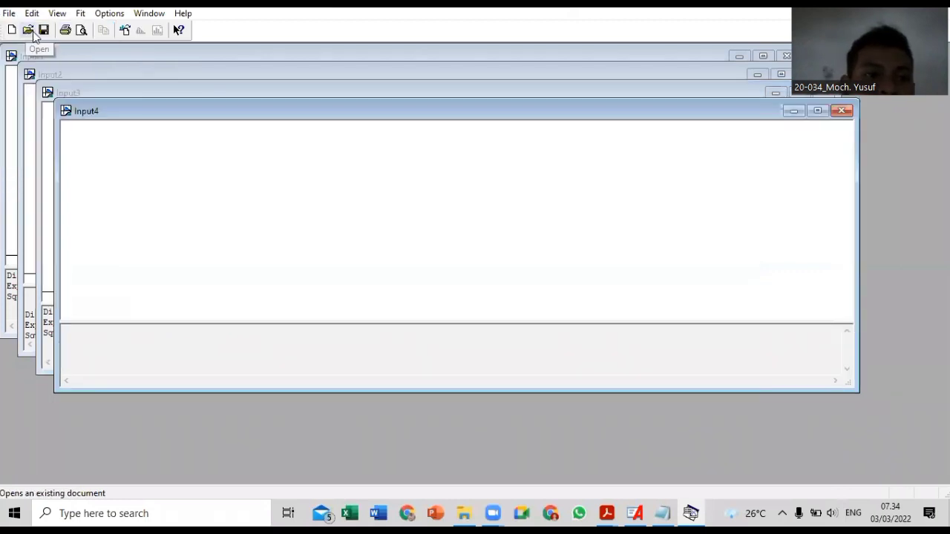
# Load the existing data file 4 into the new document and fit all distributions to it.
pyautogui.click(9, 14)
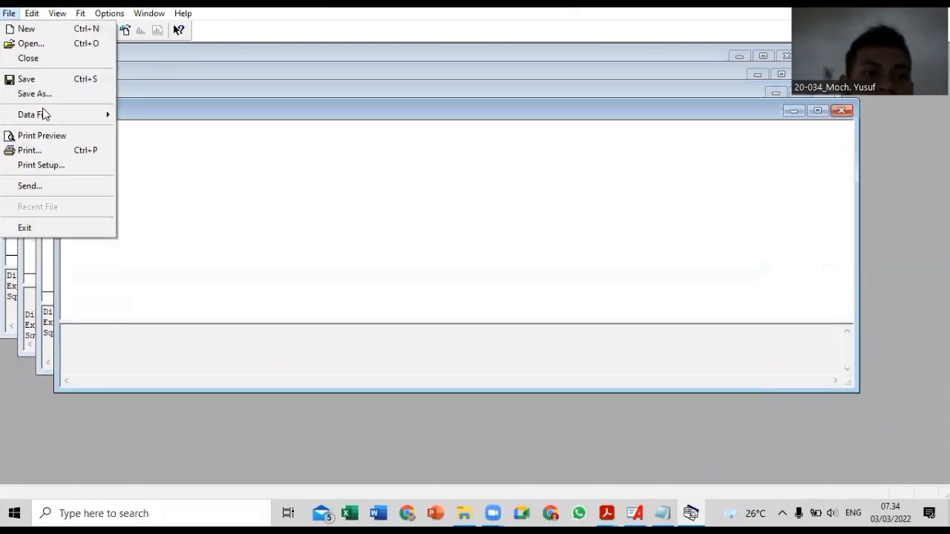
pyautogui.moveTo(46, 114)
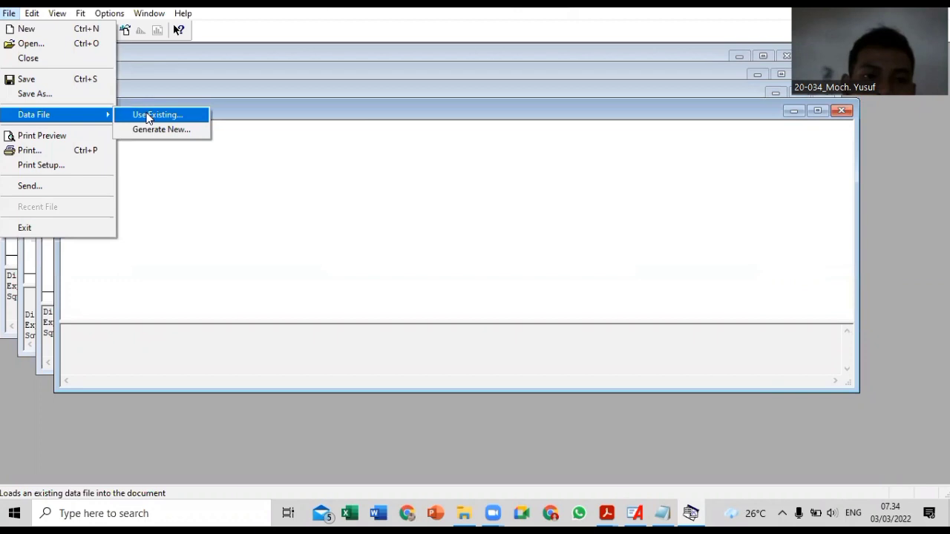
pyautogui.click(148, 115)
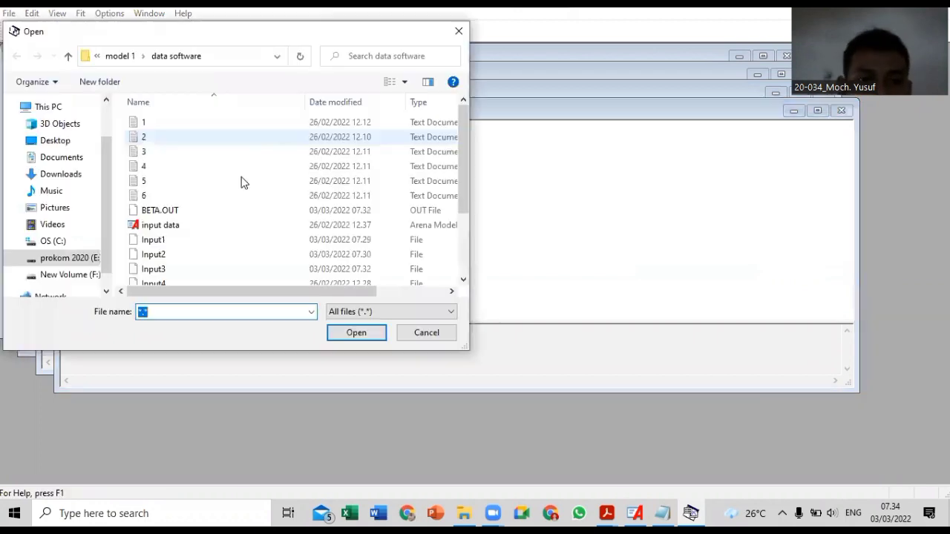
pyautogui.doubleClick(251, 169)
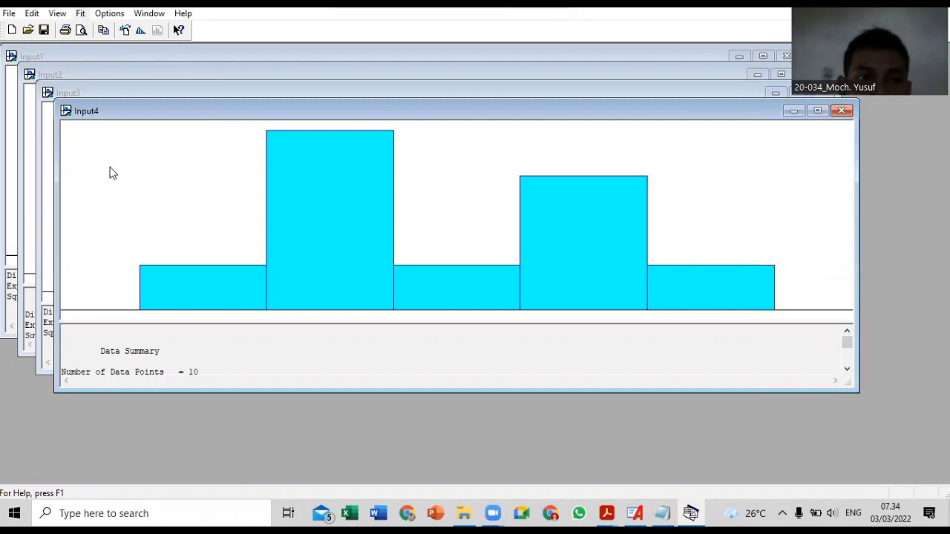
pyautogui.click(80, 14)
pyautogui.click(103, 212)
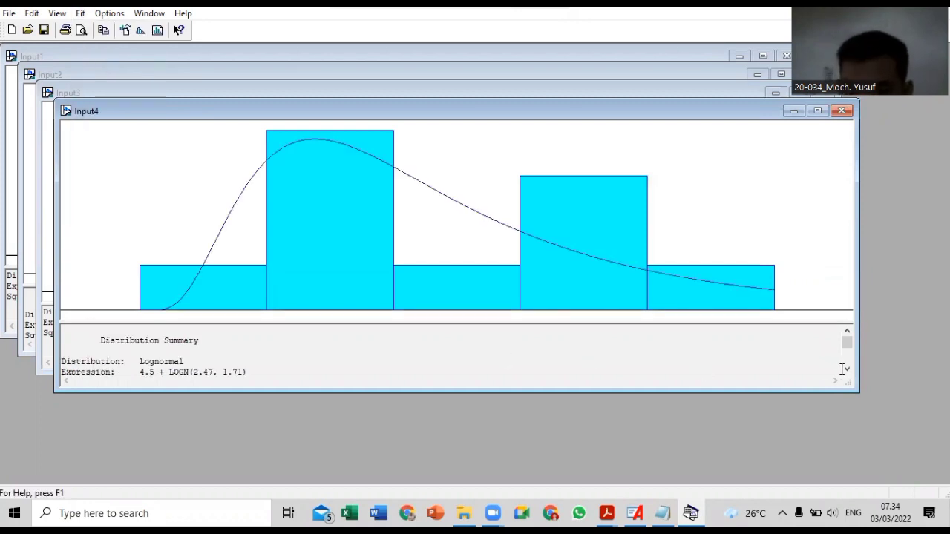
# Copy the fitted expression 4.5 + LOGN(2.47, 1.71) from the distribution summary.
pyautogui.scroll(-1, 464, 383)
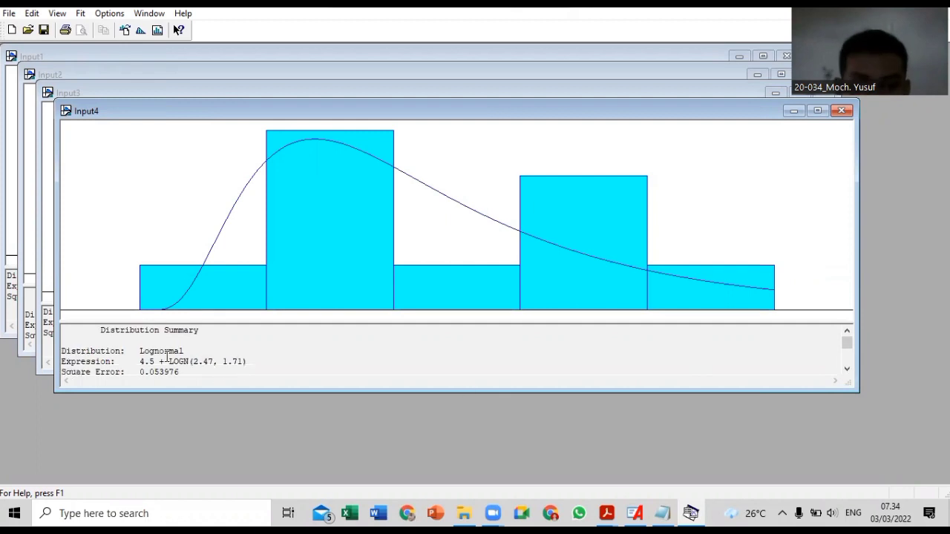
pyautogui.moveTo(134, 363); pyautogui.dragTo(253, 360)
pyautogui.hotkey('ctrl', 'c')
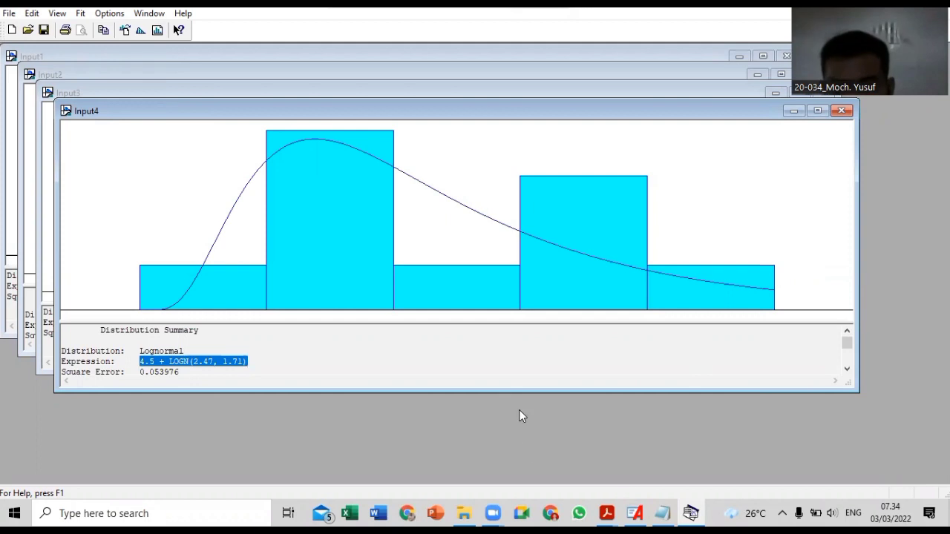
# Switch to Arena and rename the Process 4 module as "packing saus", checking the activity table in the PDF for the name.
pyautogui.click(635, 513)
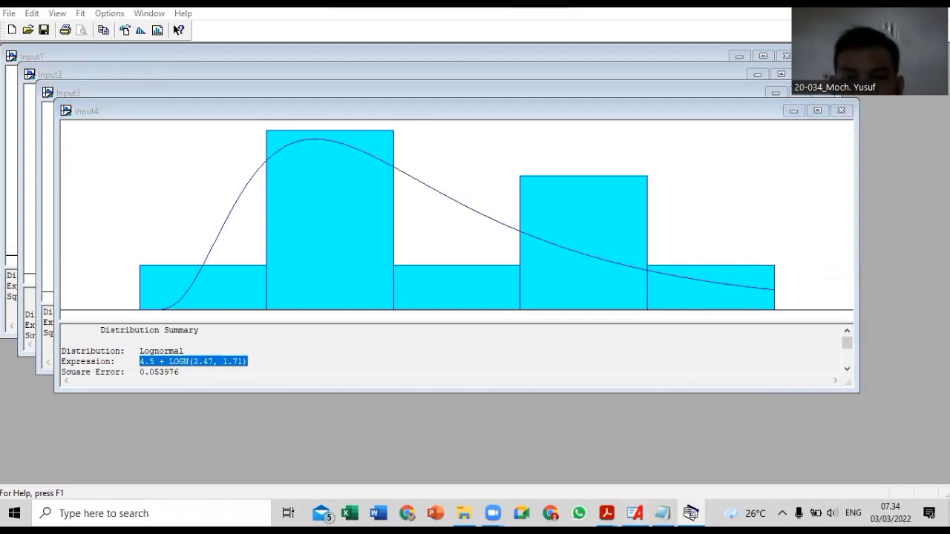
pyautogui.doubleClick(680, 199)
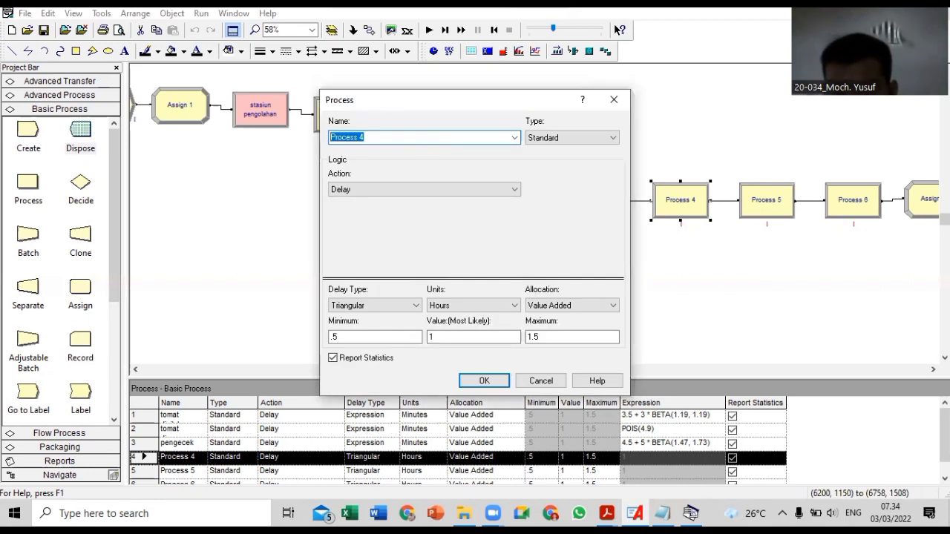
pyautogui.click(610, 513)
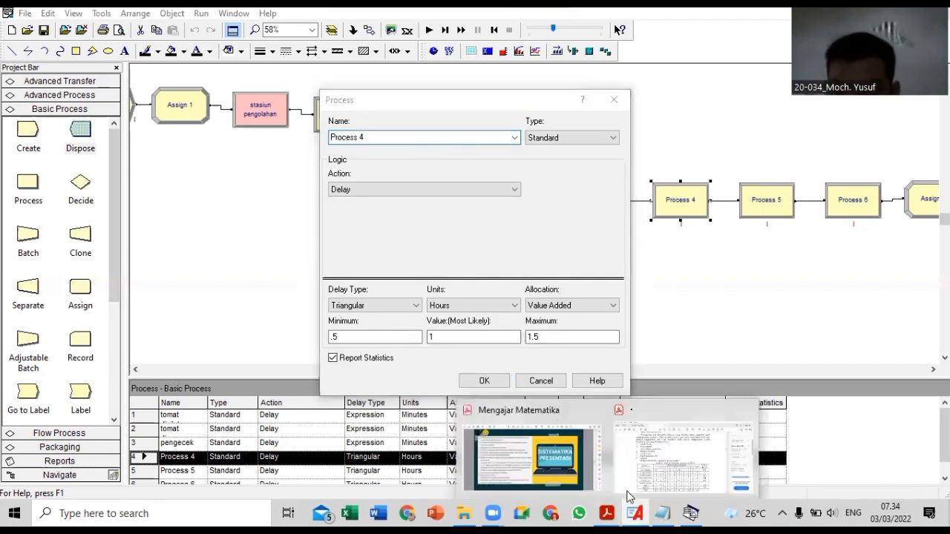
pyautogui.click(687, 457)
pyautogui.click(610, 513)
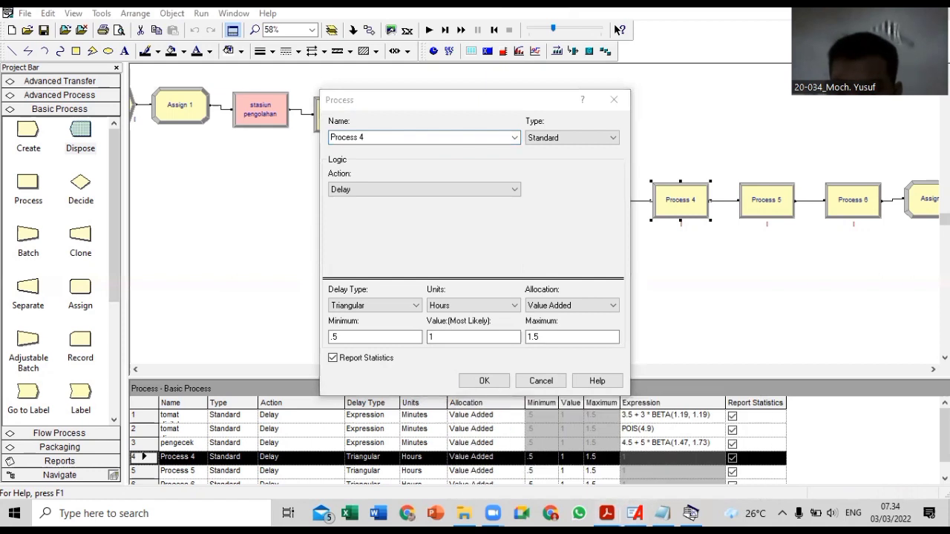
pyautogui.click(673, 464)
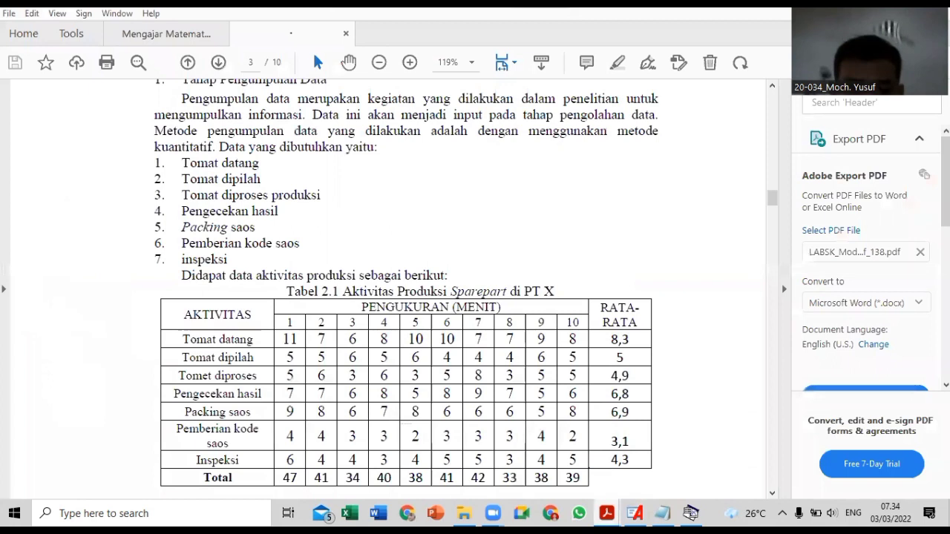
pyautogui.moveTo(607, 513)
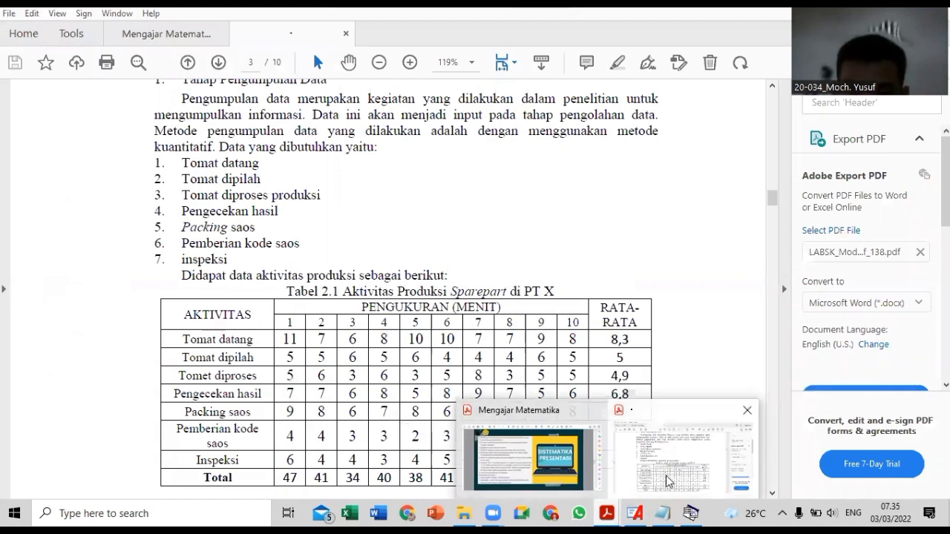
pyautogui.click(690, 513)
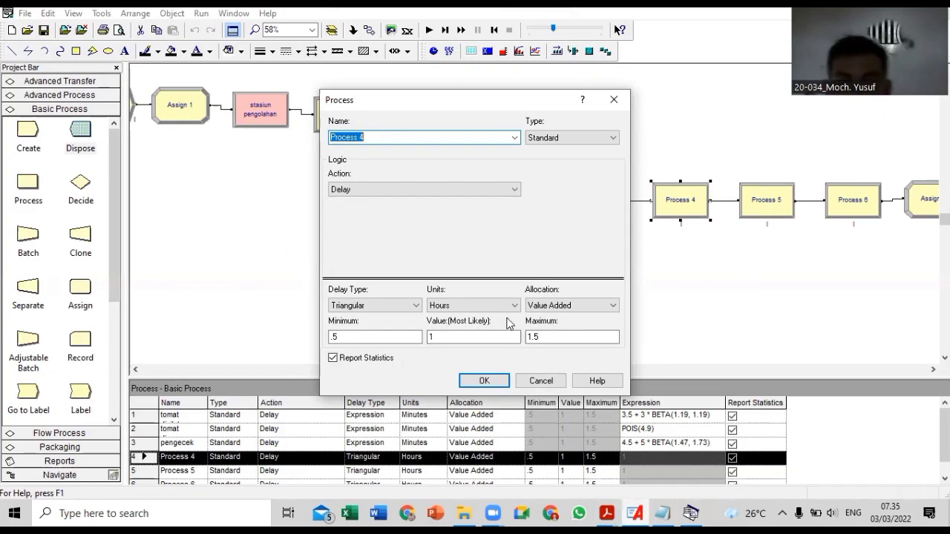
pyautogui.write('packi')
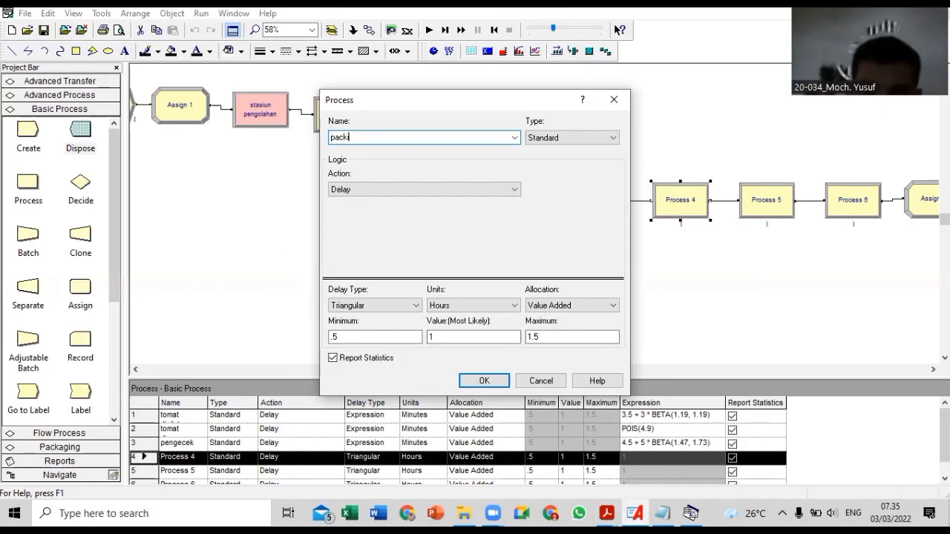
pyautogui.write('ng saus')
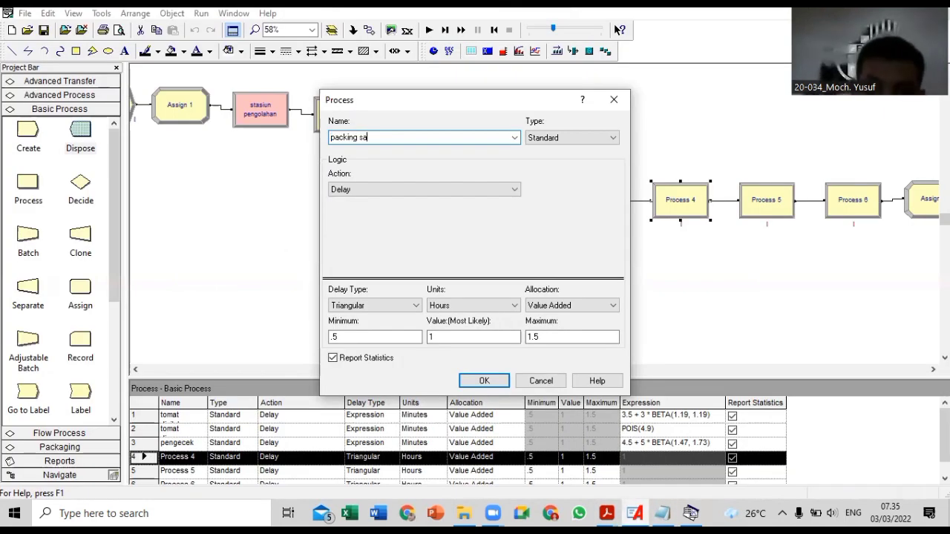
# Set the packing saus delay to the expression 4.5 + LOGN(2.47, 1.71) in minutes and apply the change.
pyautogui.click(404, 305)
pyautogui.click(374, 355)
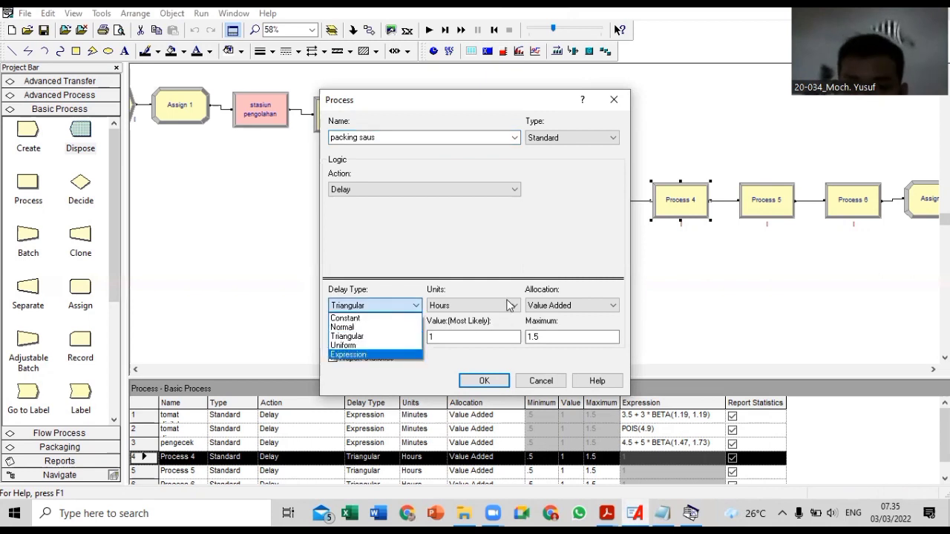
pyautogui.click(490, 307)
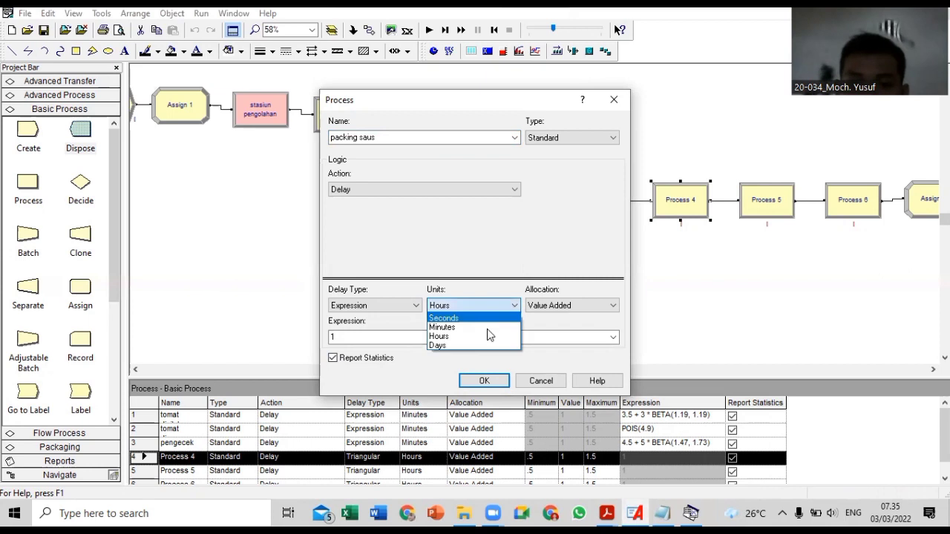
pyautogui.click(487, 326)
pyautogui.click(441, 341)
pyautogui.press('BackSpace')
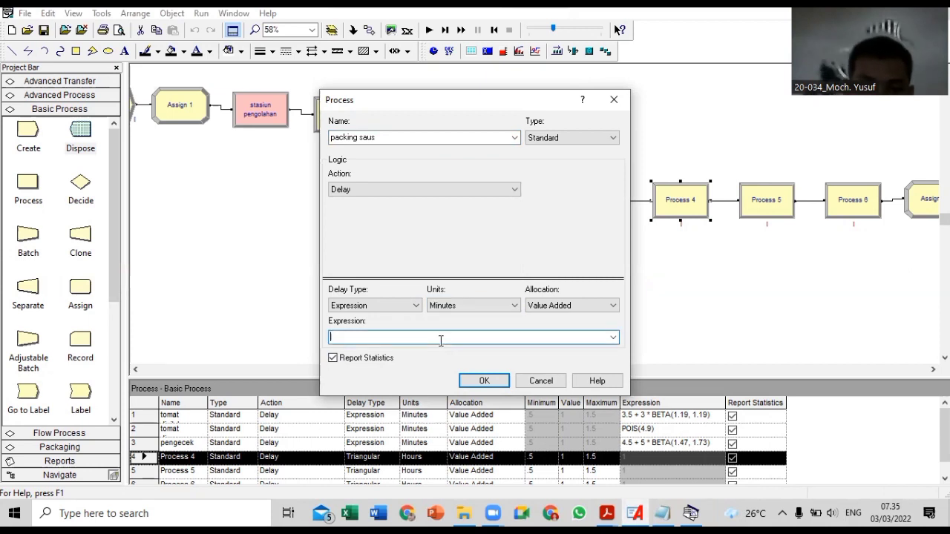
pyautogui.hotkey('ctrl', 'v')
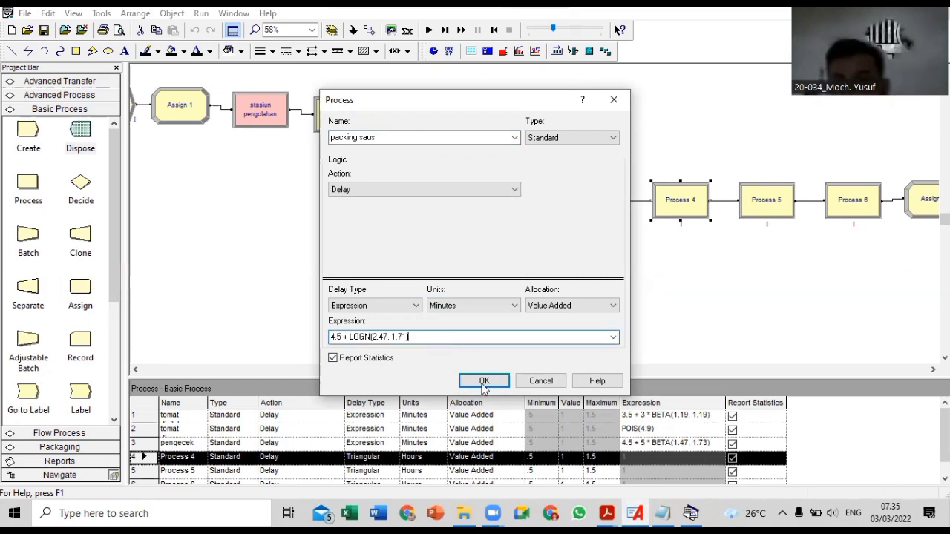
pyautogui.click(484, 381)
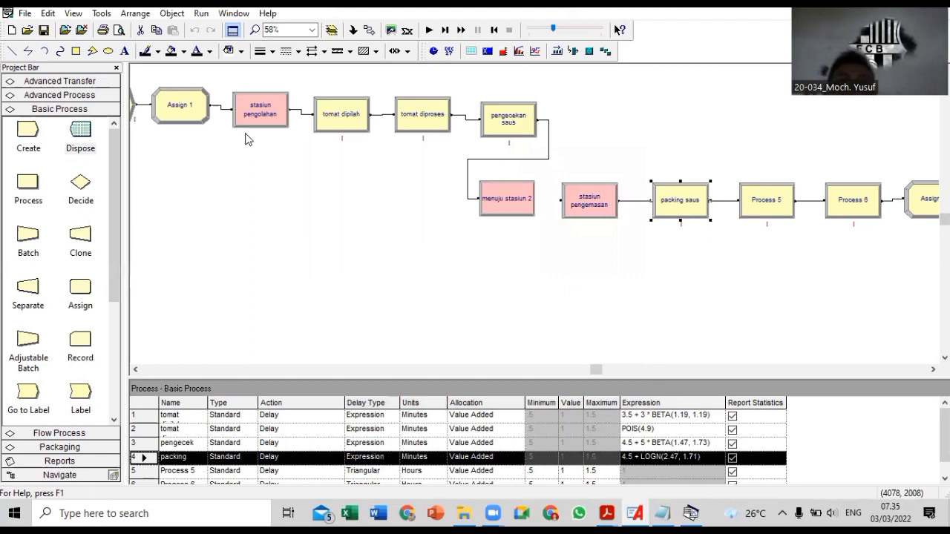
# Switch to Input Analyzer and create a new blank document for the Process 5 data.
pyautogui.click(103, 14)
pyautogui.click(102, 14)
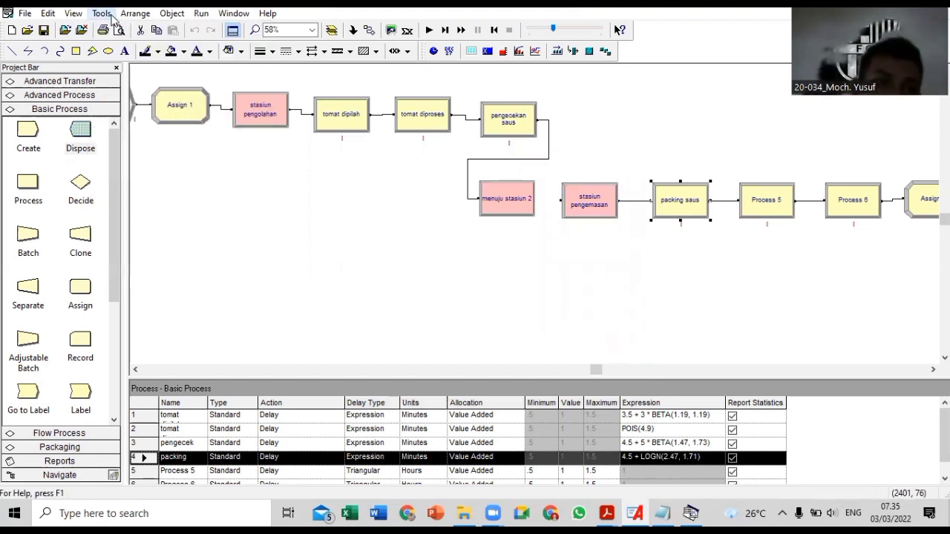
pyautogui.click(102, 13)
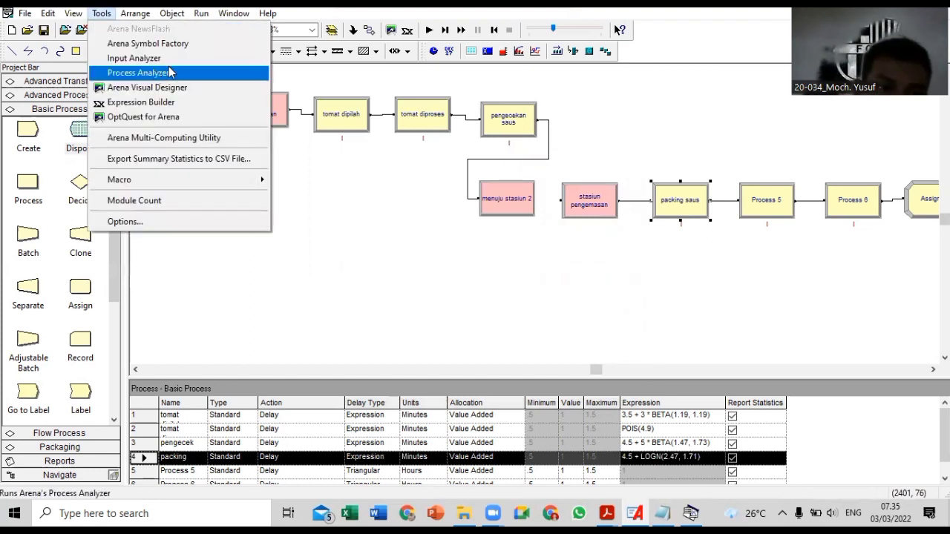
pyautogui.click(176, 59)
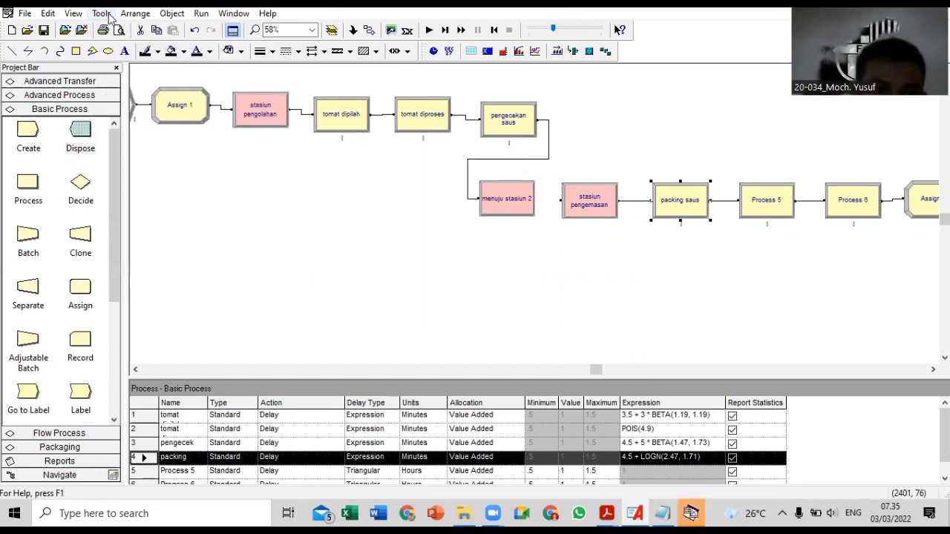
pyautogui.click(128, 59)
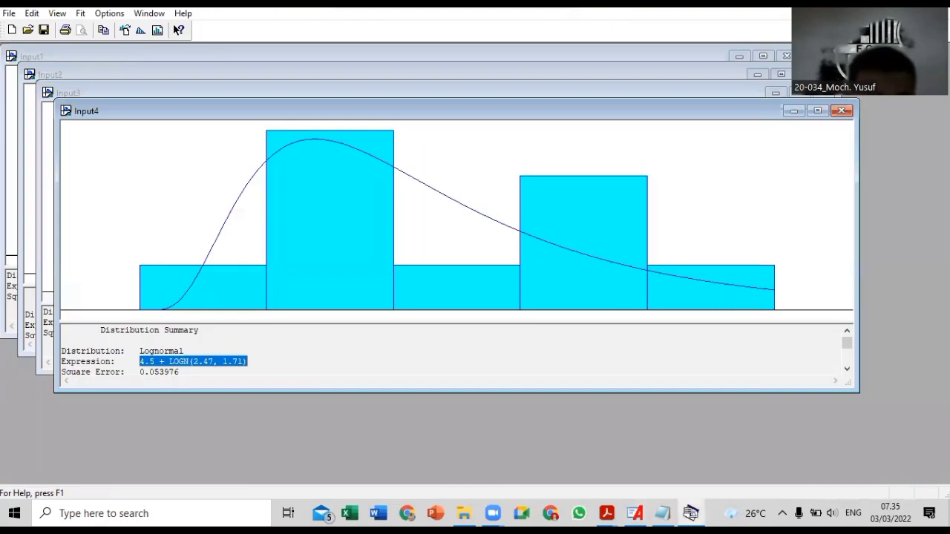
pyautogui.click(11, 15)
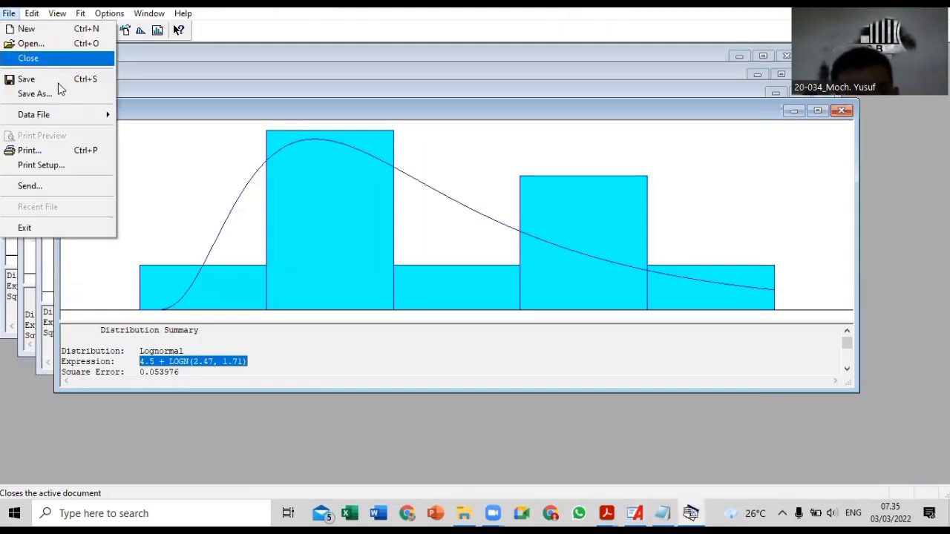
pyautogui.click(74, 30)
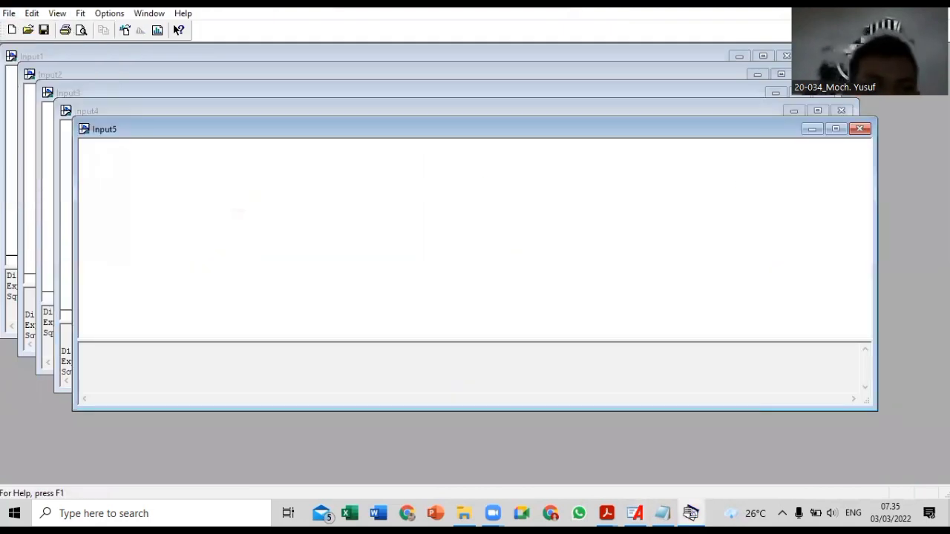
# Load the existing Process 5 data file into the new document and fit all distributions to it.
pyautogui.hotkey('alt', 'f')
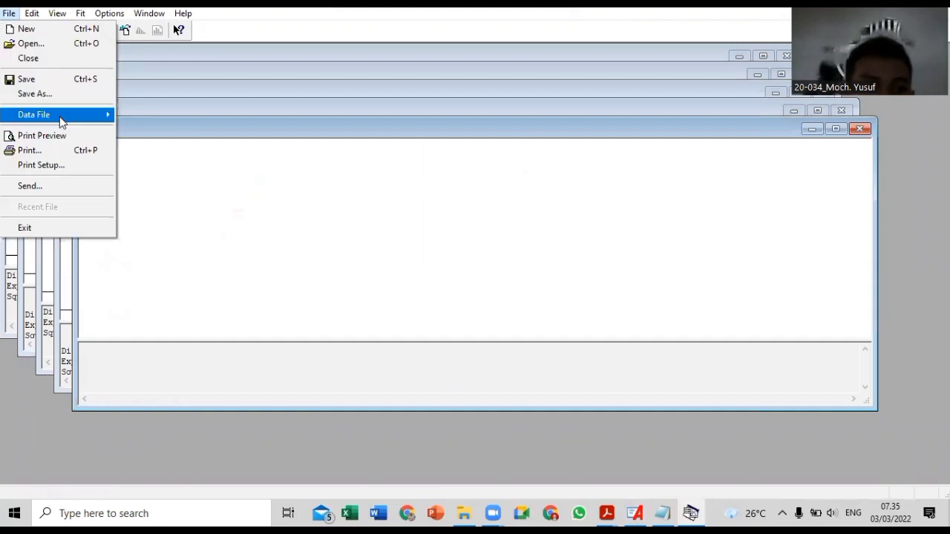
pyautogui.moveTo(62, 122)
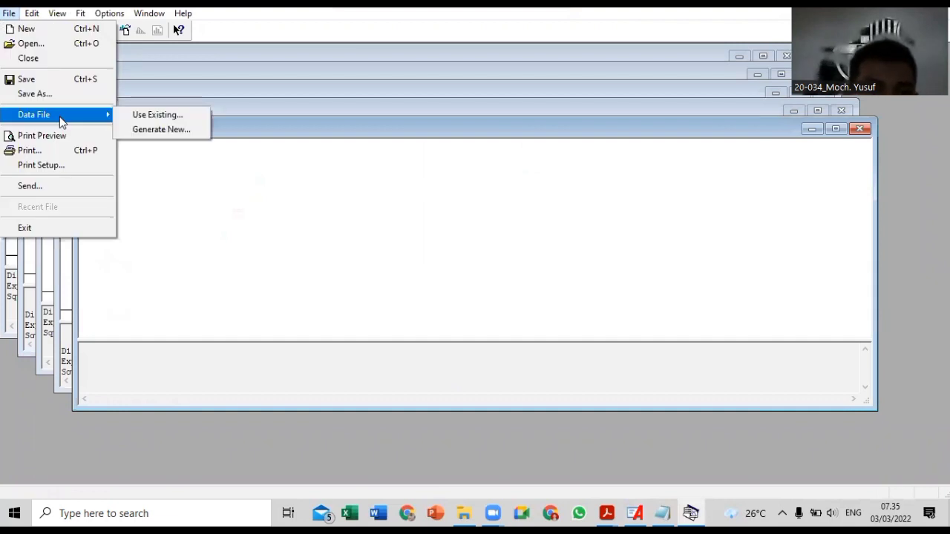
pyautogui.click(141, 116)
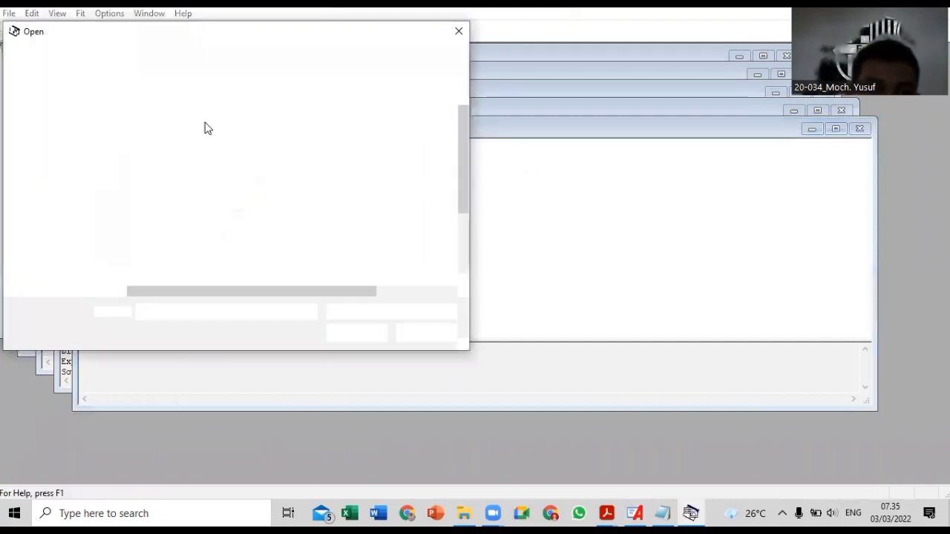
pyautogui.doubleClick(196, 184)
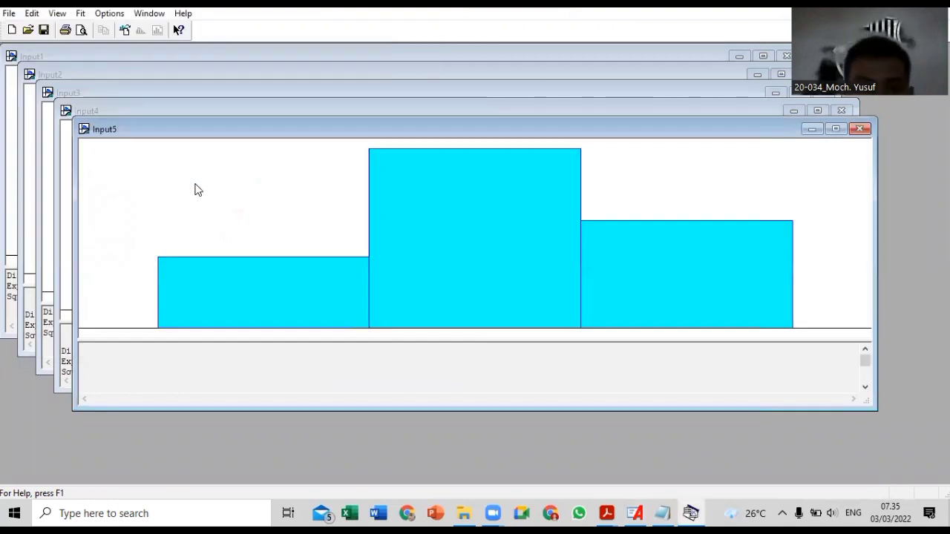
pyautogui.click(81, 13)
pyautogui.click(125, 212)
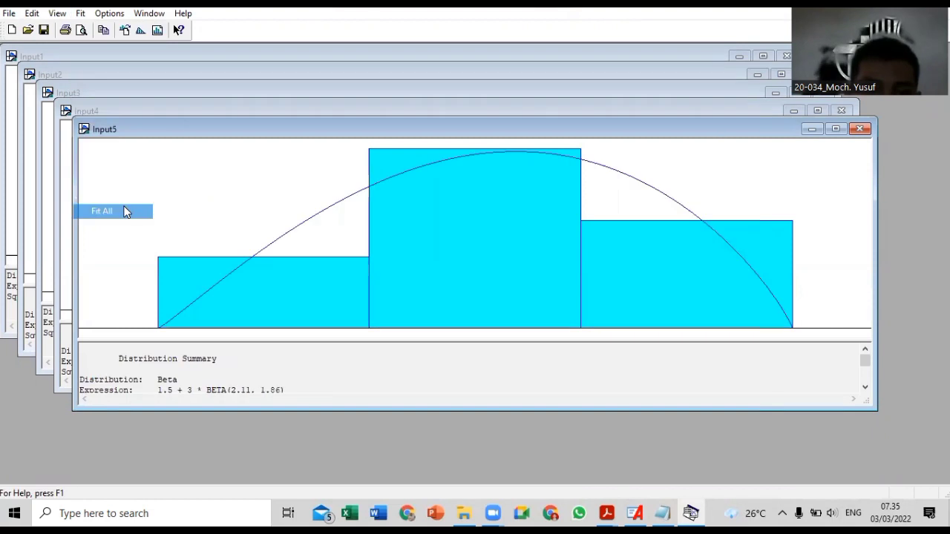
# Copy the fitted expression 1.5 + 3 * BETA(2.11, 1.86) from the distribution summary.
pyautogui.click(866, 388)
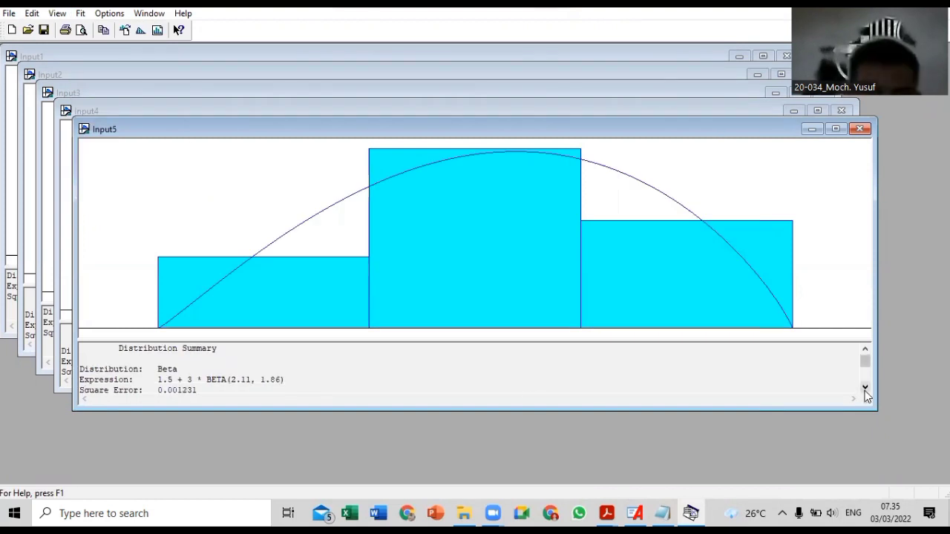
pyautogui.moveTo(148, 380); pyautogui.dragTo(289, 379)
pyautogui.hotkey('ctrl', 'c')
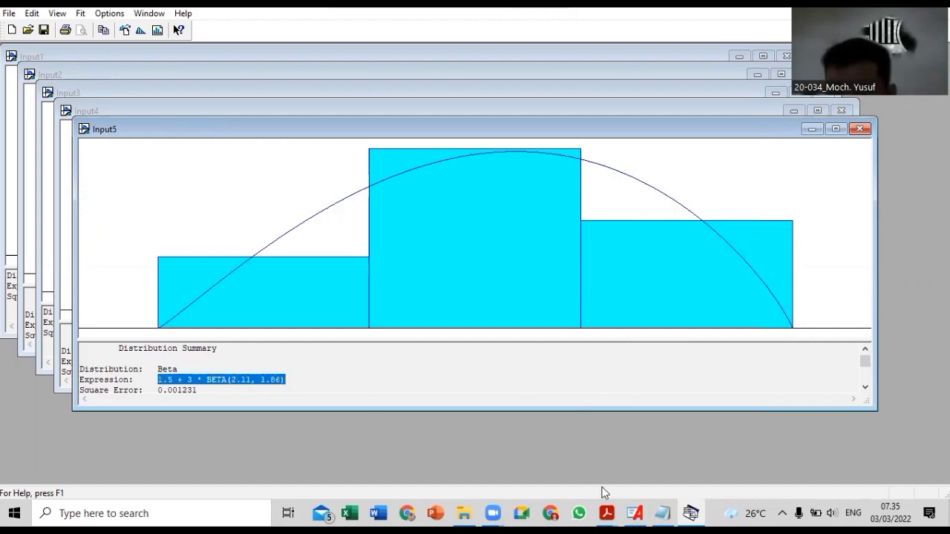
# Switch back to Arena and rename the Process 5 module as "pemberian kode saus".
pyautogui.click(635, 513)
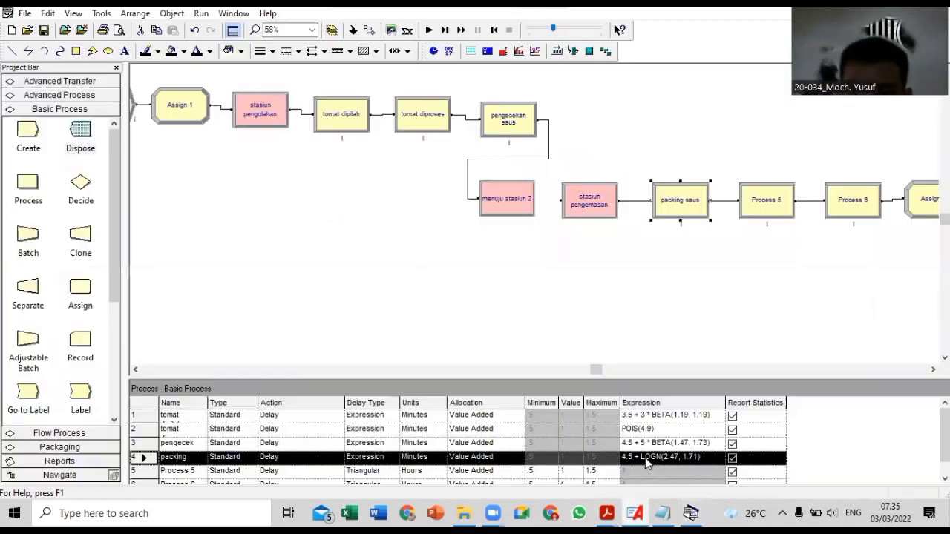
pyautogui.doubleClick(756, 208)
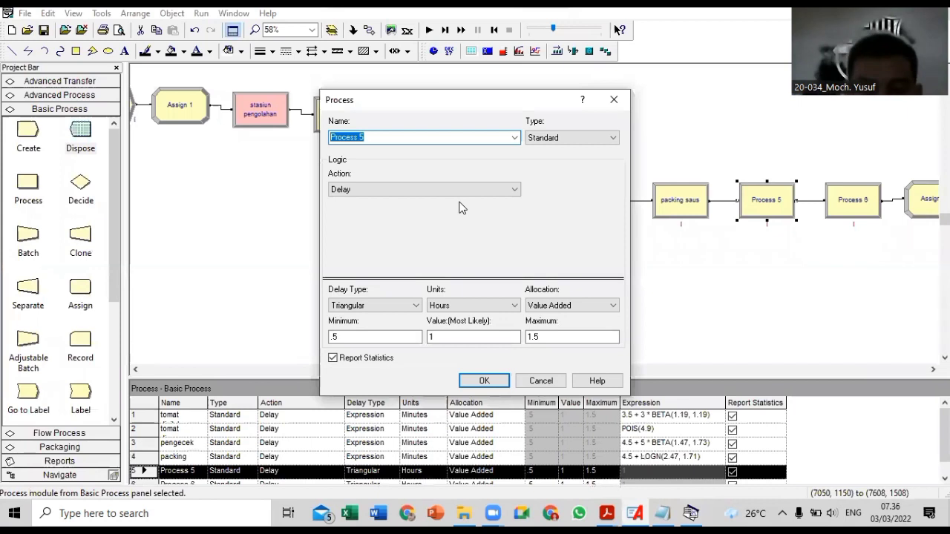
pyautogui.write('pem')
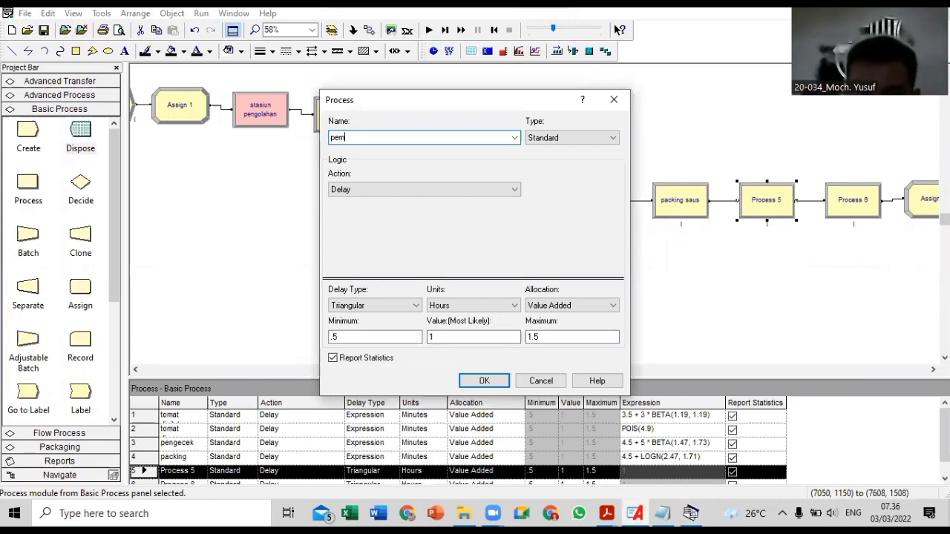
pyautogui.write('berian kod')
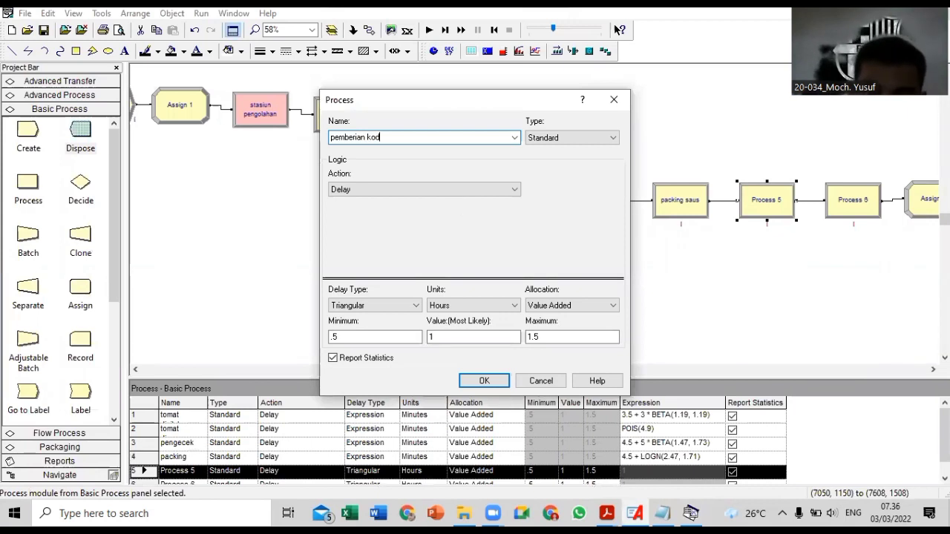
pyautogui.write('e saus')
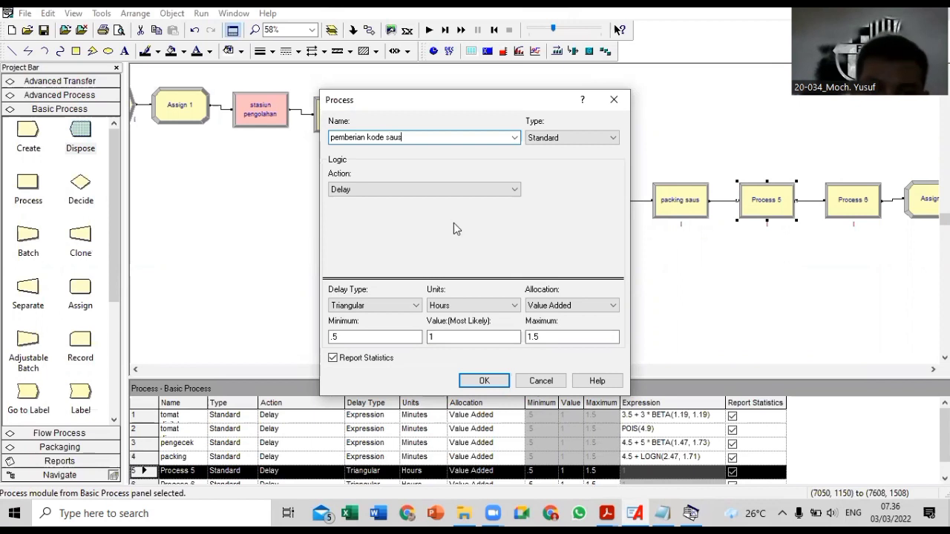
# Give the "pemberian kode saus" process an Expression delay in Minutes, using the copied expression 1.5 + 3 * BETA(2.11, 1.86).
pyautogui.click(394, 305)
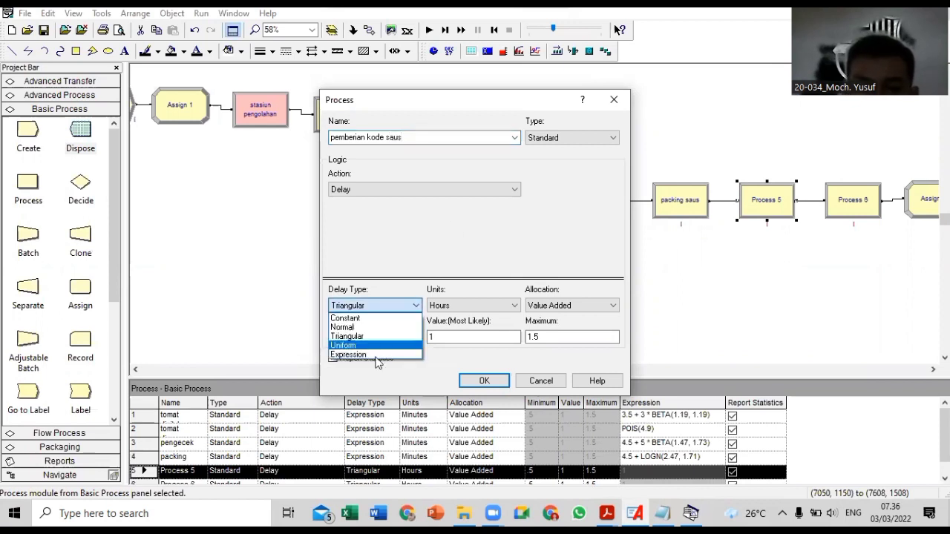
pyautogui.click(376, 356)
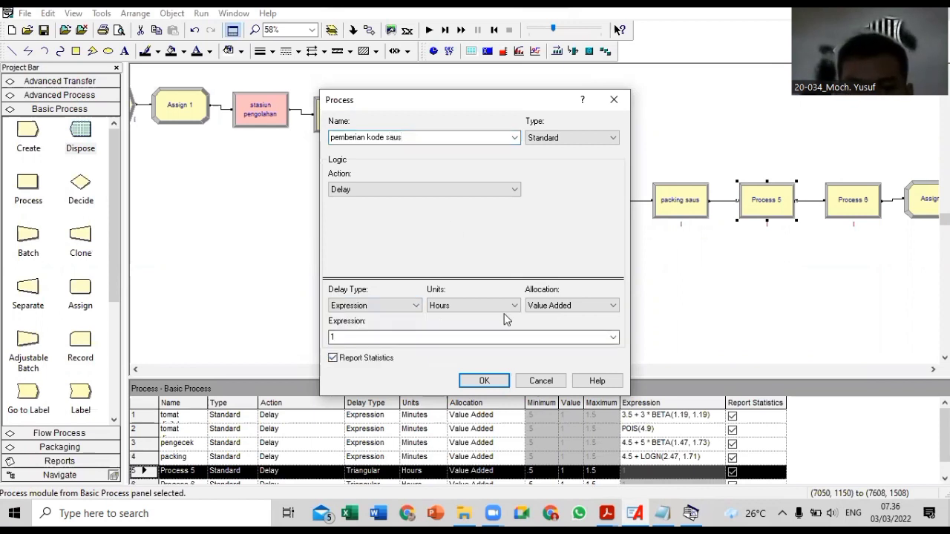
pyautogui.click(486, 305)
pyautogui.click(438, 345)
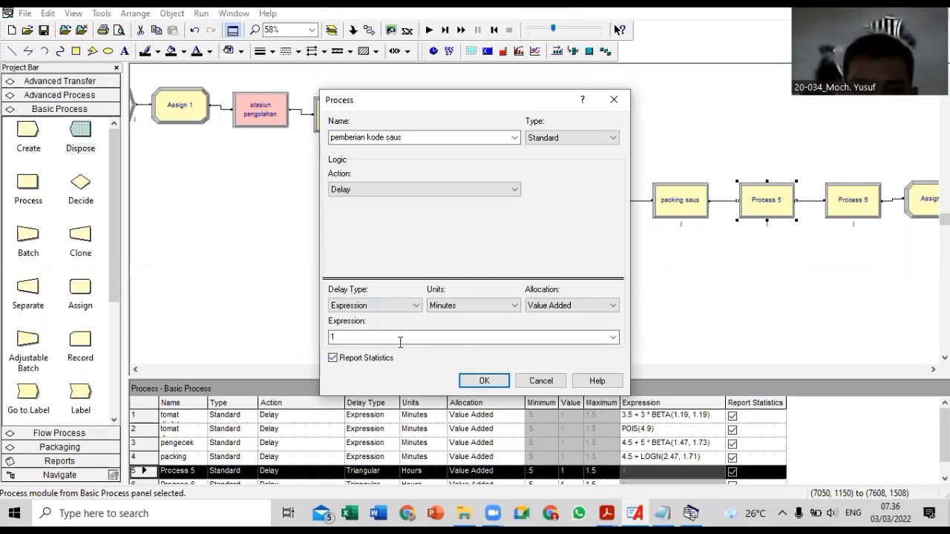
pyautogui.doubleClick(400, 342)
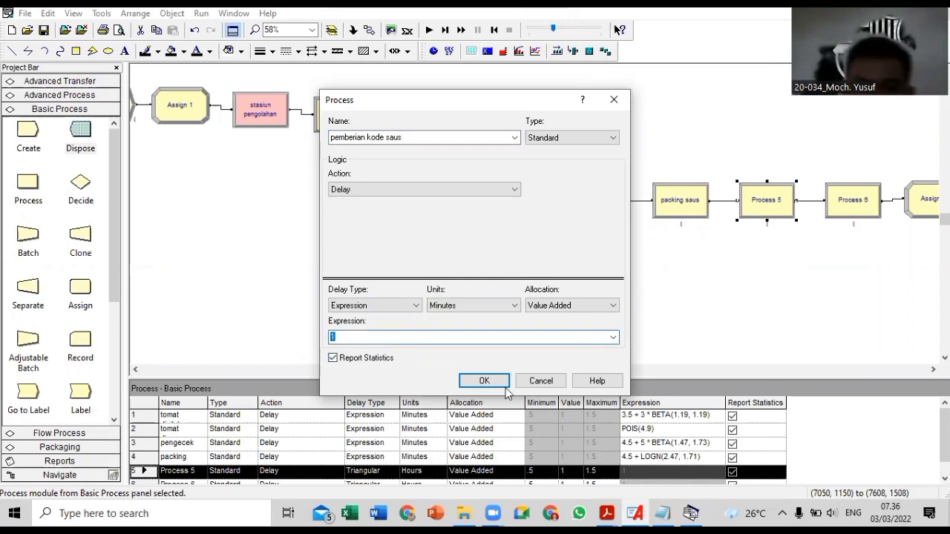
pyautogui.hotkey('ctrl', 'v')
pyautogui.press('Return')
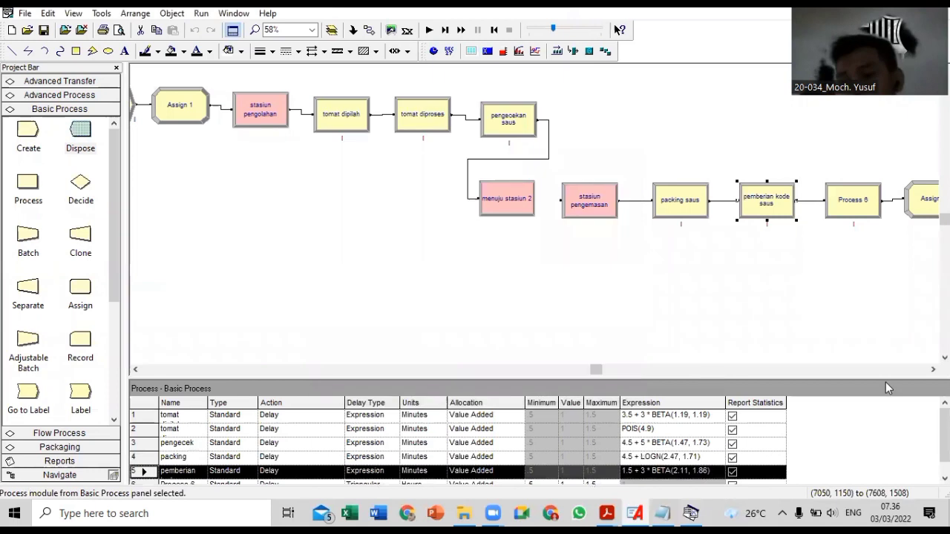
# Switch to Input Analyzer and create a new blank document for the Process 6 data.
pyautogui.hscroll(1, 748, 268)
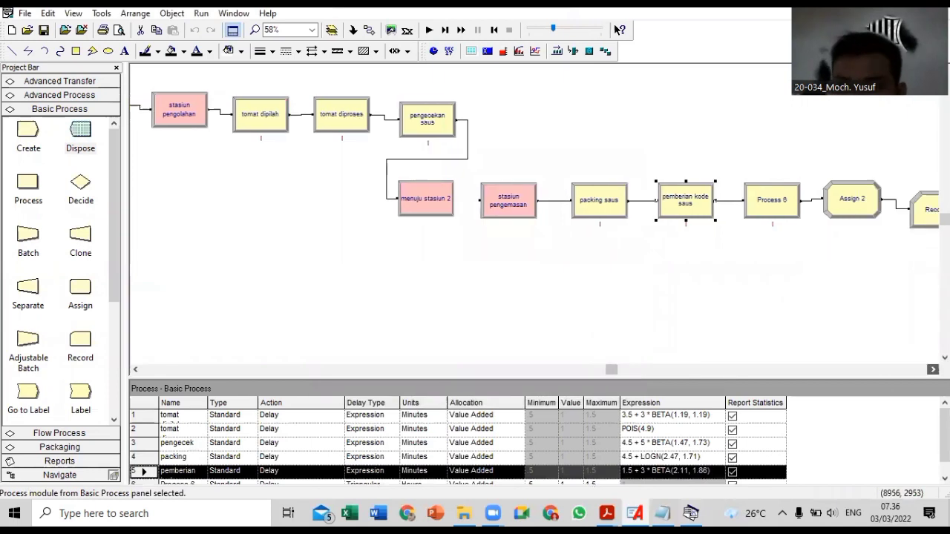
pyautogui.hscroll(2, 742, 238)
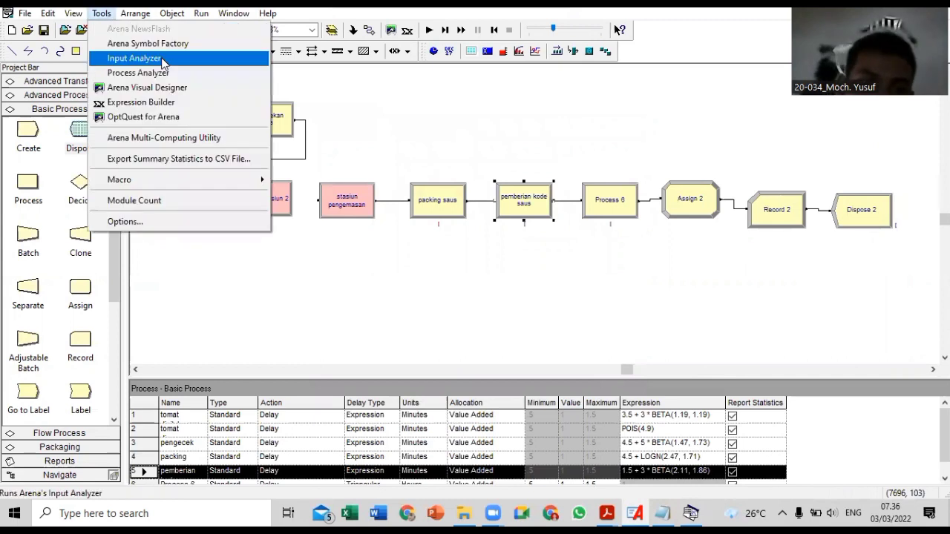
pyautogui.click(169, 58)
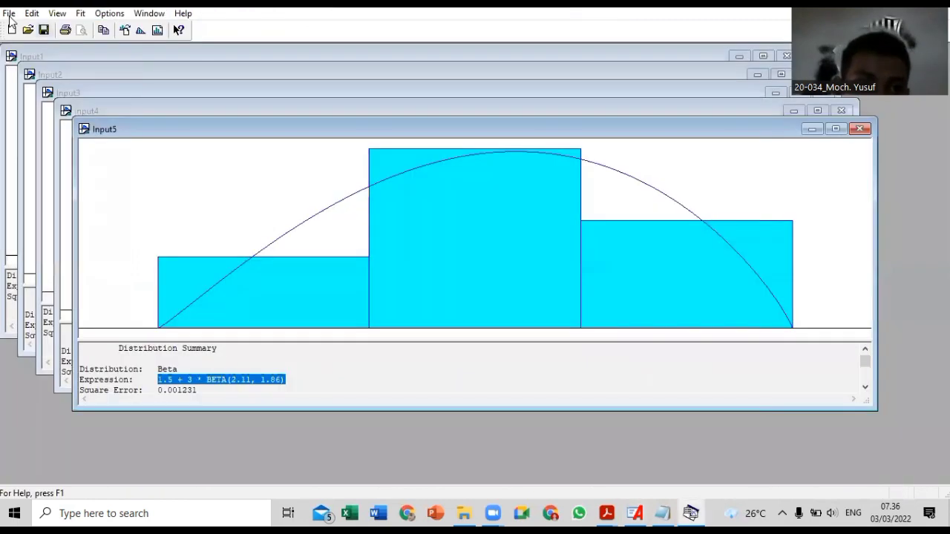
pyautogui.click(9, 15)
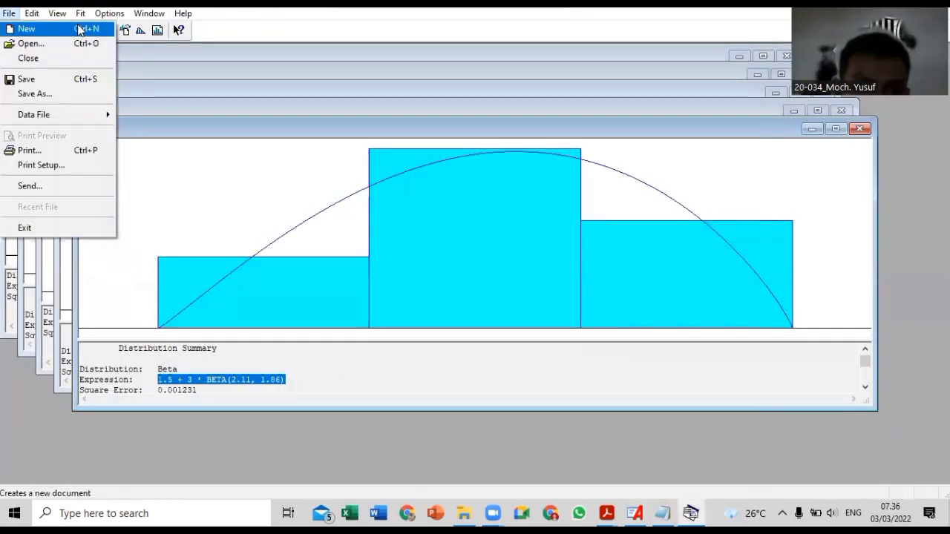
pyautogui.click(80, 30)
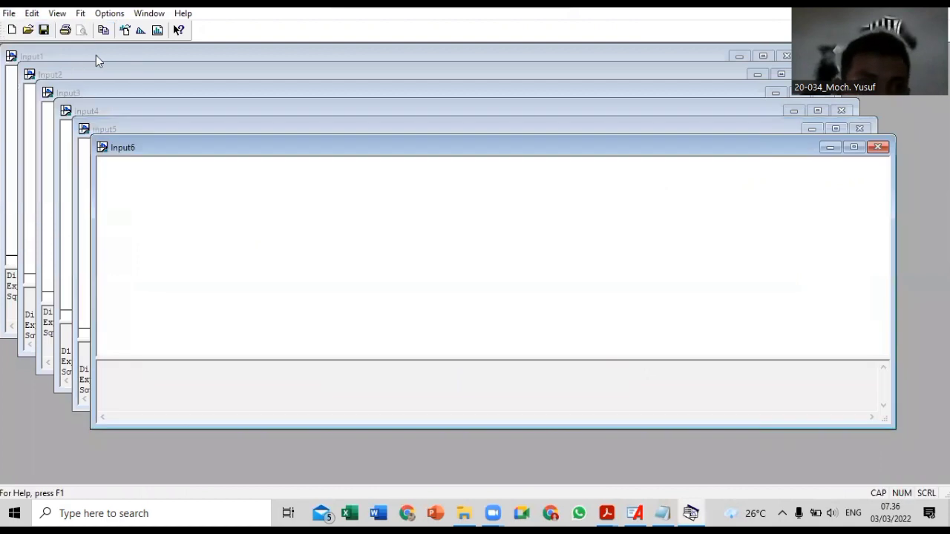
# Load the existing data file 6 from the data software folder into the new document and fit all distributions to it.
pyautogui.click(9, 13)
pyautogui.moveTo(104, 115)
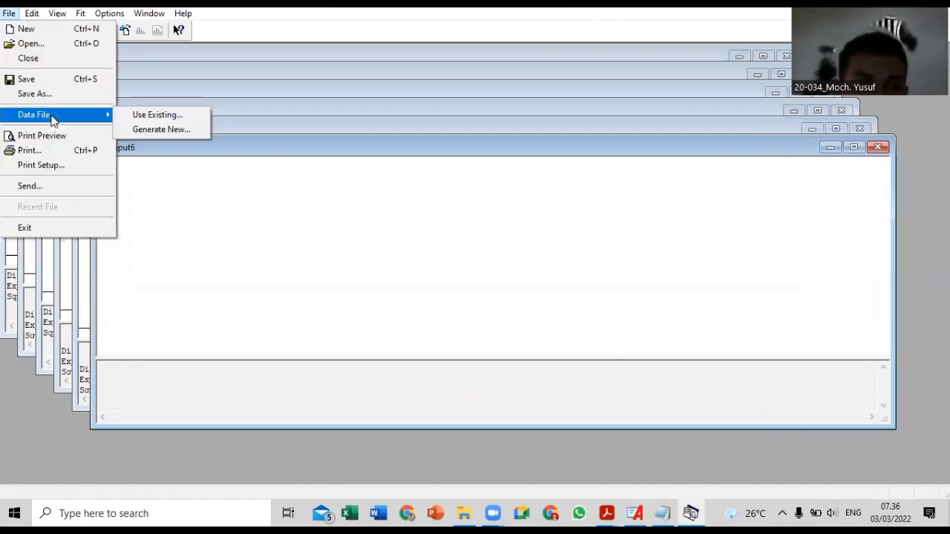
pyautogui.click(155, 117)
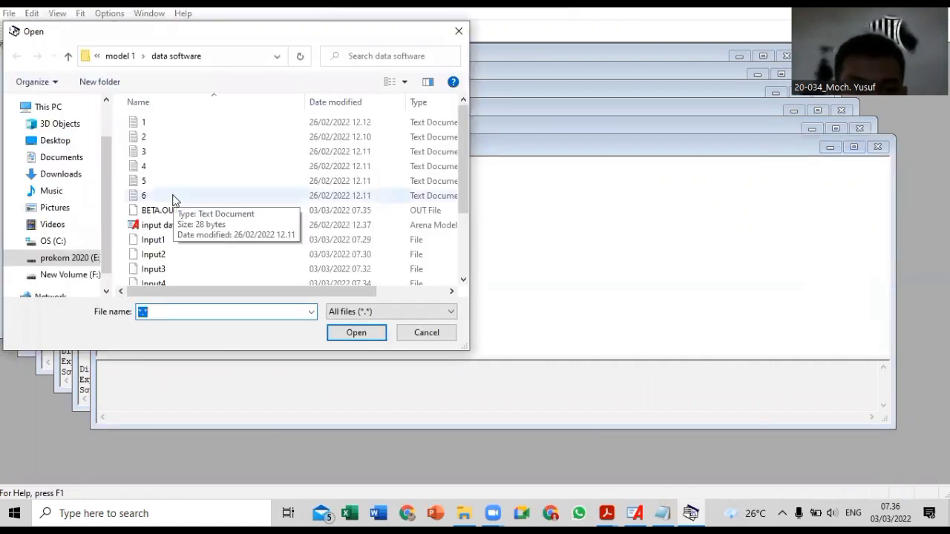
pyautogui.doubleClick(172, 199)
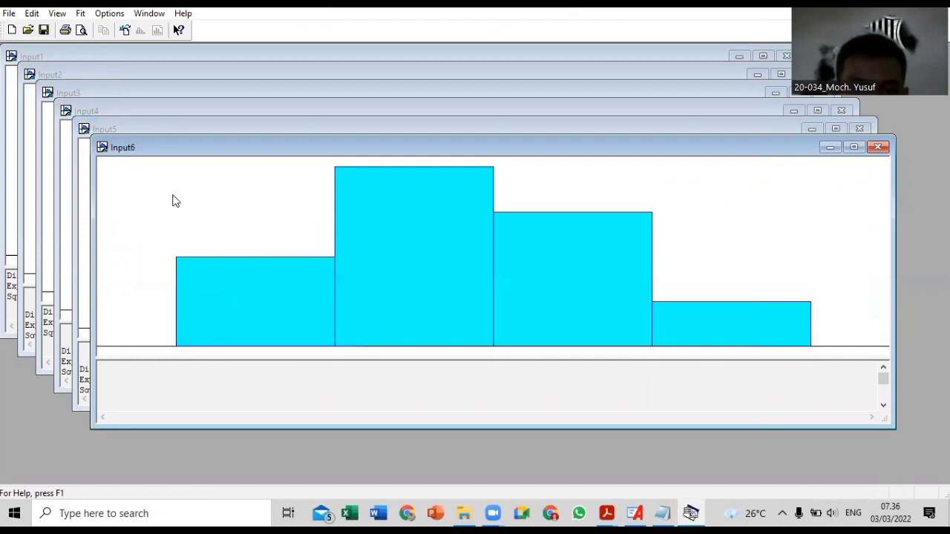
pyautogui.click(84, 13)
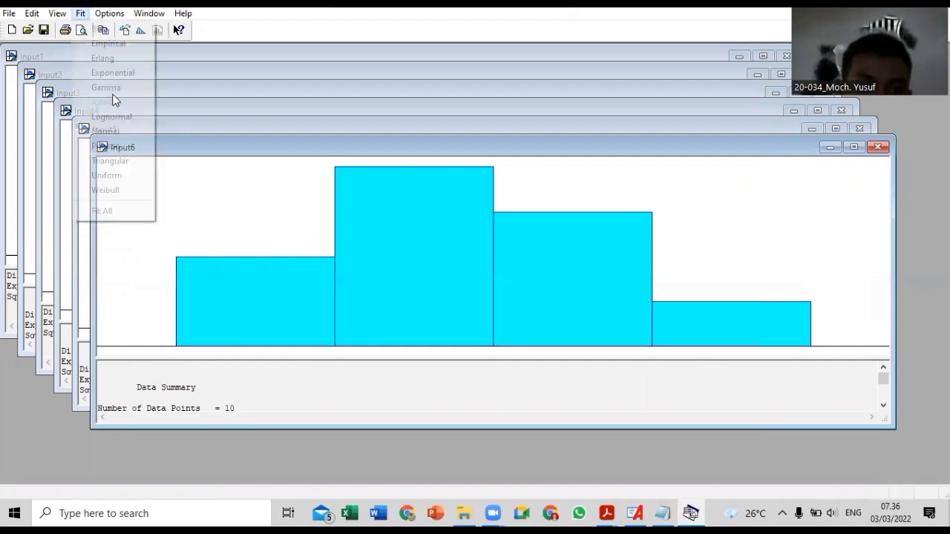
pyautogui.click(81, 17)
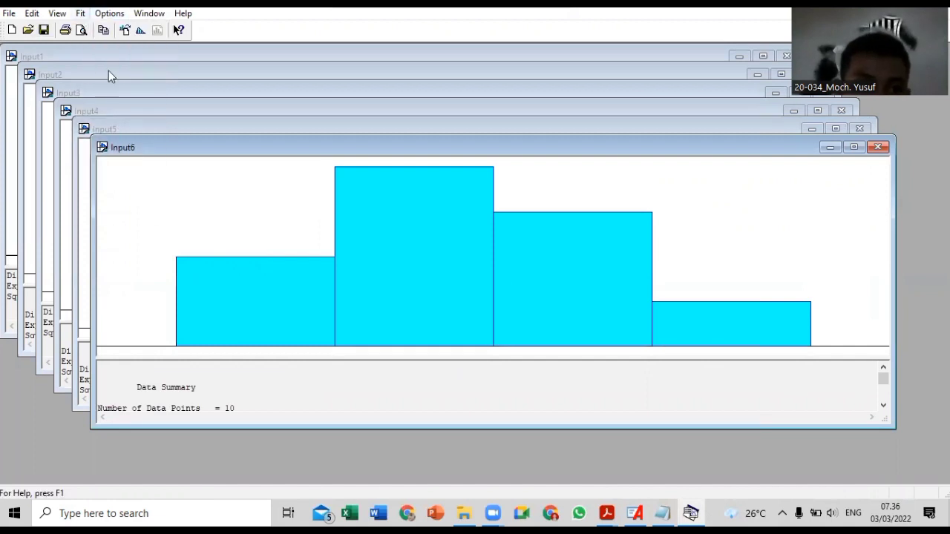
pyautogui.click(81, 13)
pyautogui.click(97, 211)
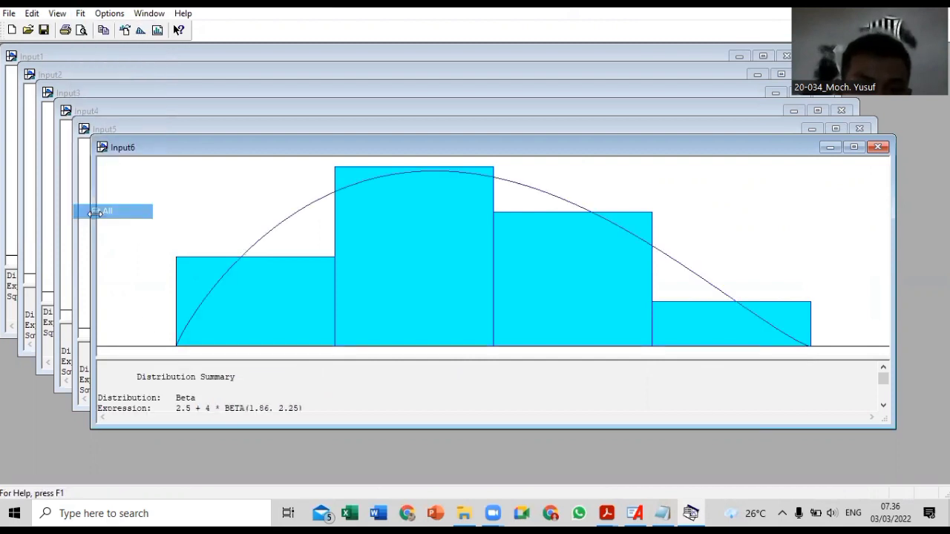
# Copy the fitted expression 2.5 + 4 * BETA(1.86, 2.25) from the distribution summary.
pyautogui.click(883, 409)
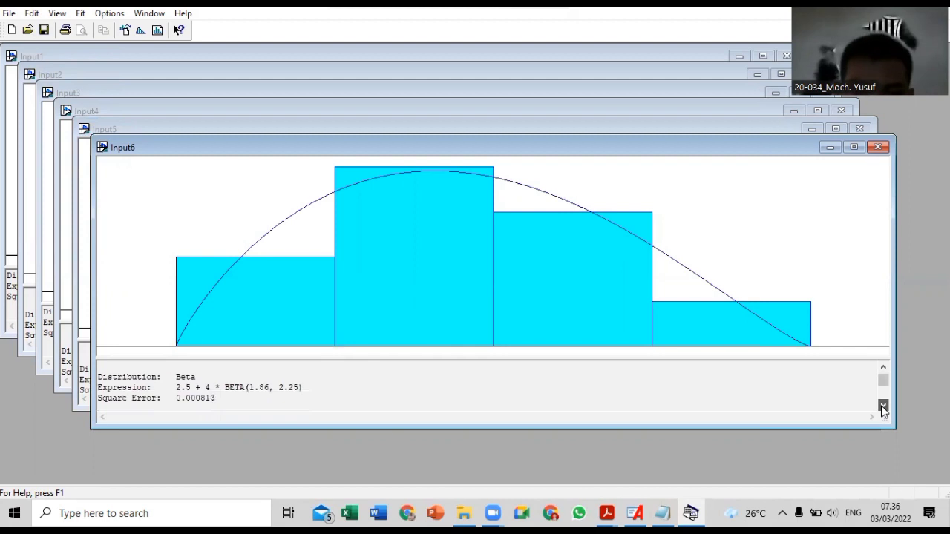
pyautogui.moveTo(172, 389); pyautogui.dragTo(323, 386)
pyautogui.hotkey('ctrl', 'c')
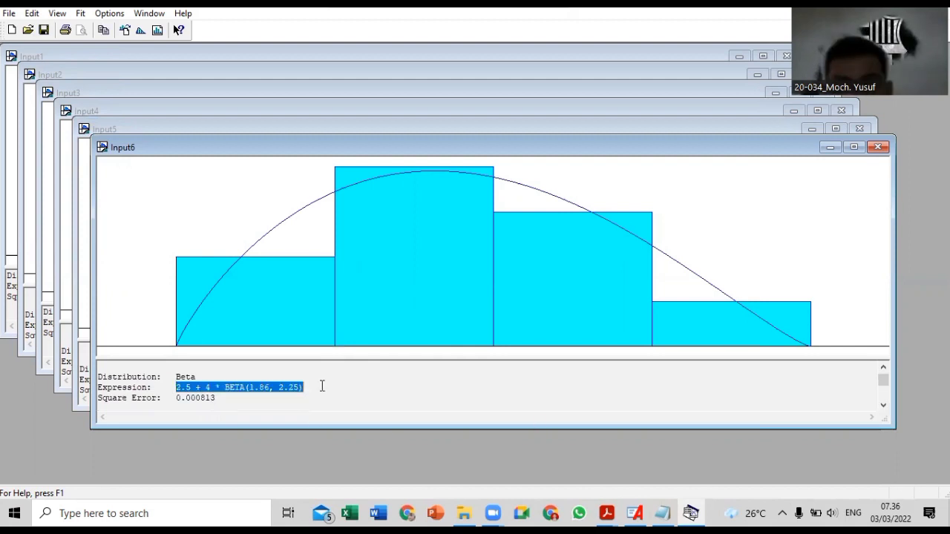
# Switch back to Arena and rename the Process 6 module as "inspeksi".
pyautogui.click(635, 514)
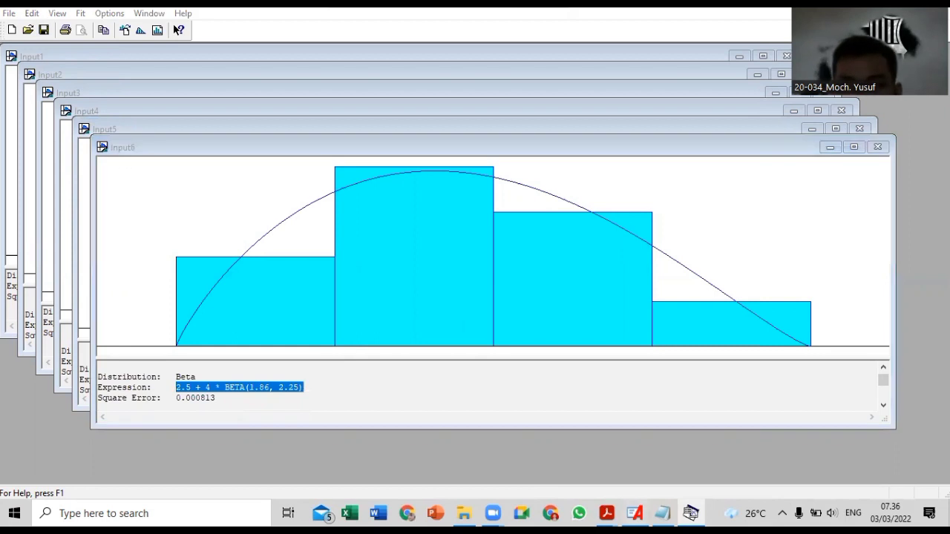
pyautogui.doubleClick(622, 213)
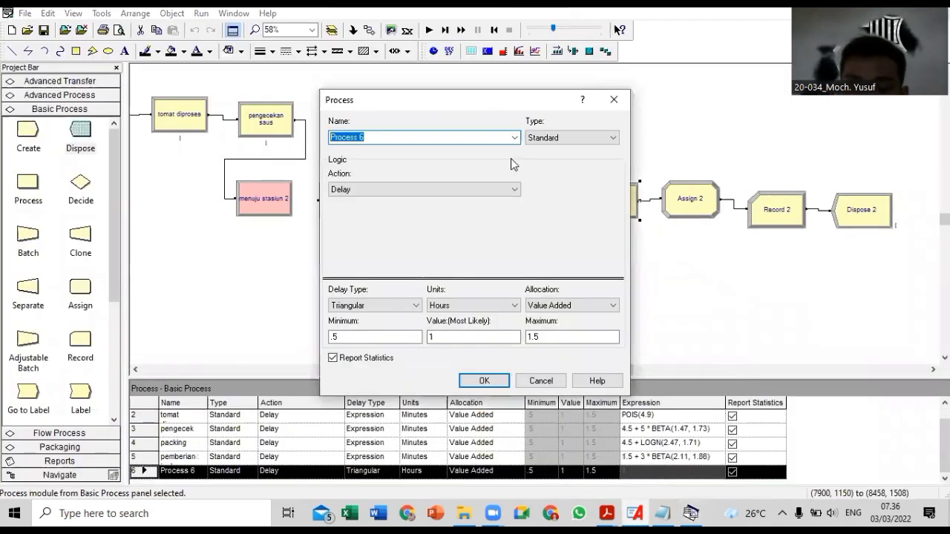
pyautogui.press('BackSpace')
pyautogui.write('ins')
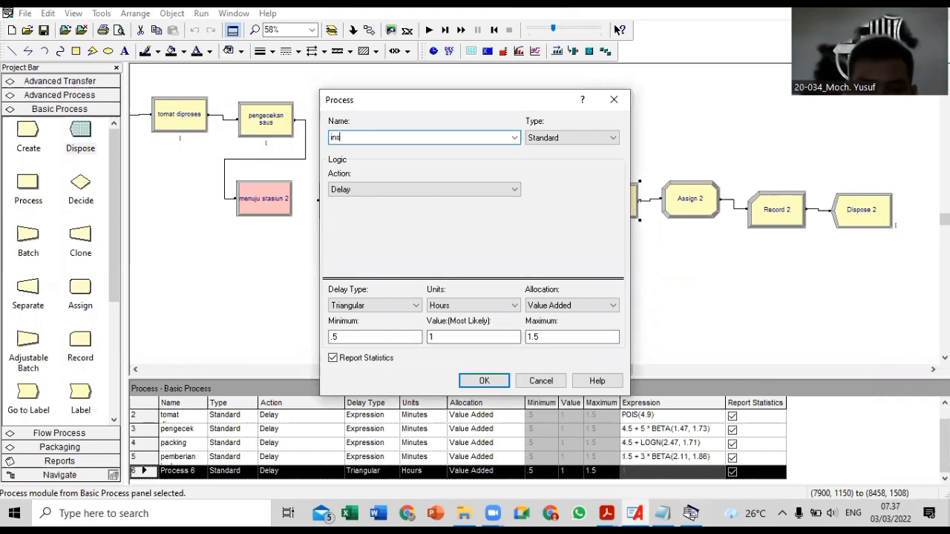
pyautogui.write('peksi')
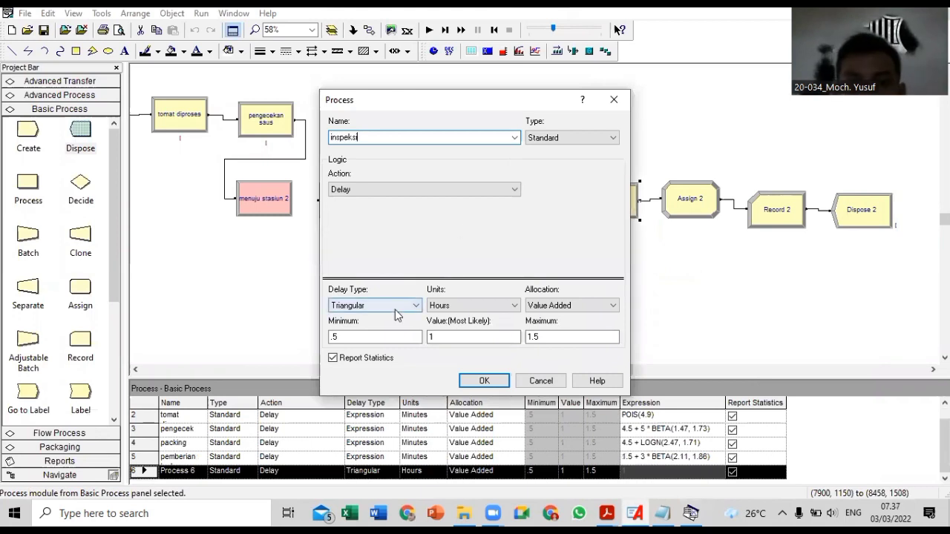
# Give the "inspeksi" process an Expression delay in Minutes, using the copied expression 2.5 + 4 * BETA(1.86, 2.25).
pyautogui.click(375, 305)
pyautogui.click(371, 355)
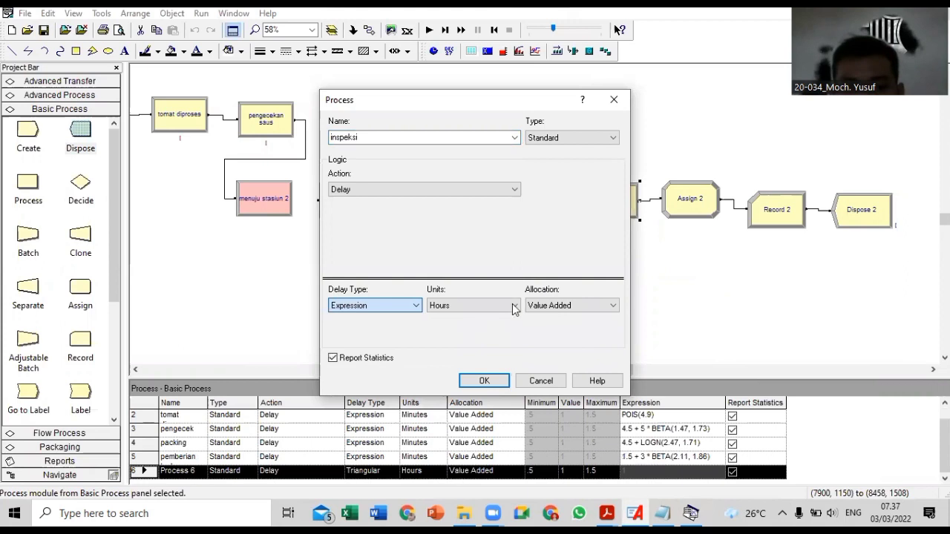
pyautogui.click(516, 305)
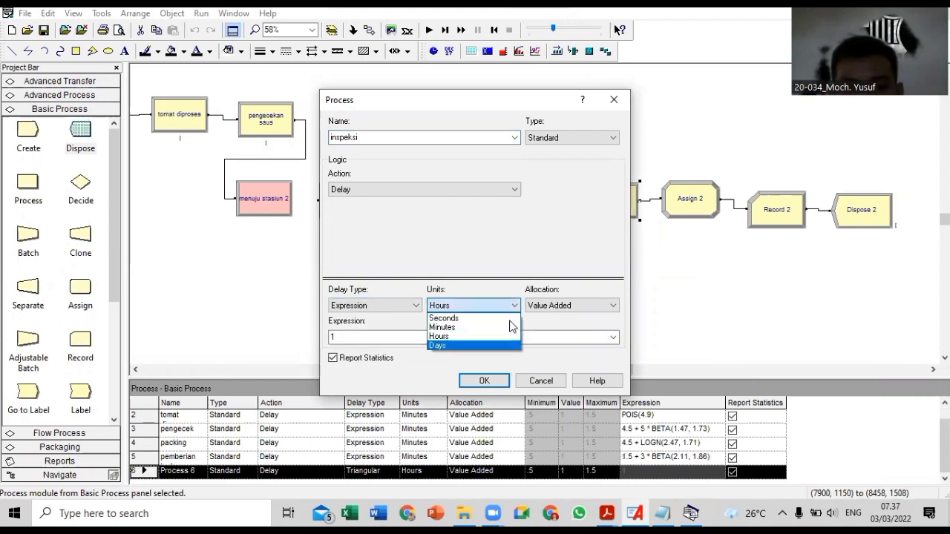
pyautogui.click(465, 327)
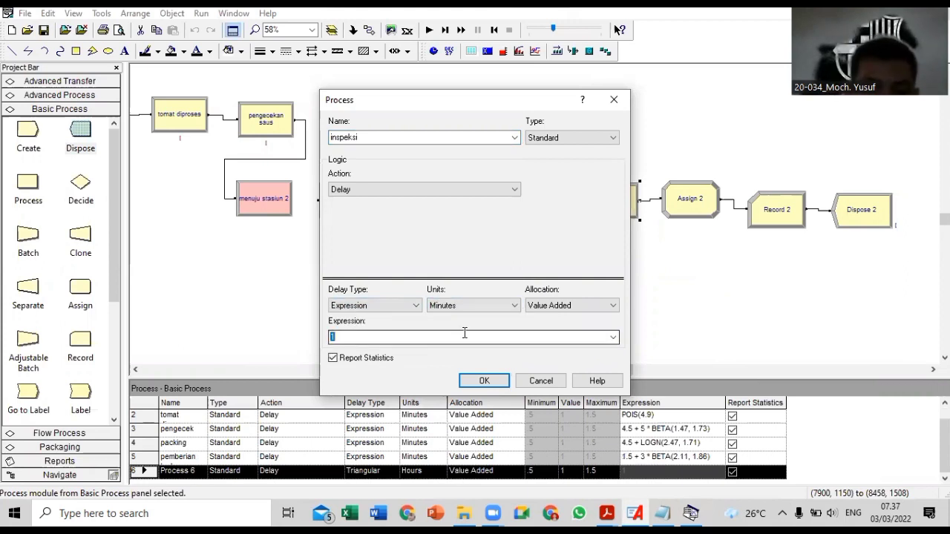
pyautogui.hotkey('ctrl', 'v')
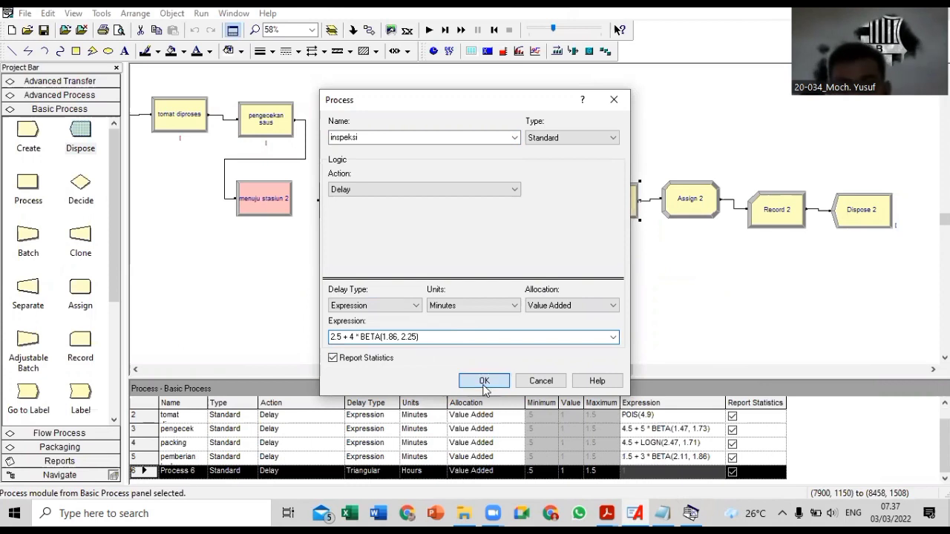
pyautogui.click(484, 382)
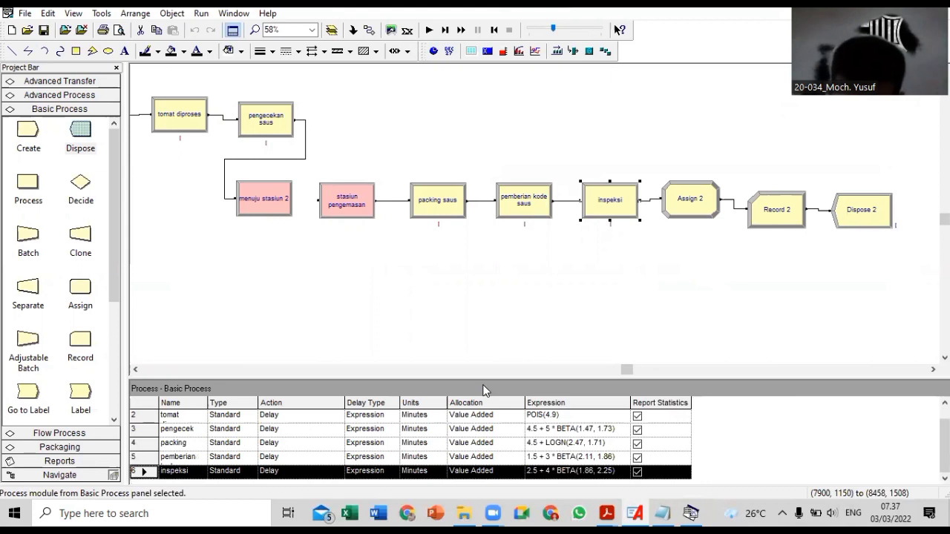
# Add an Entity Picture assignment with Picture.Van to the Assign 2 module.
pyautogui.click(690, 213)
pyautogui.doubleClick(690, 214)
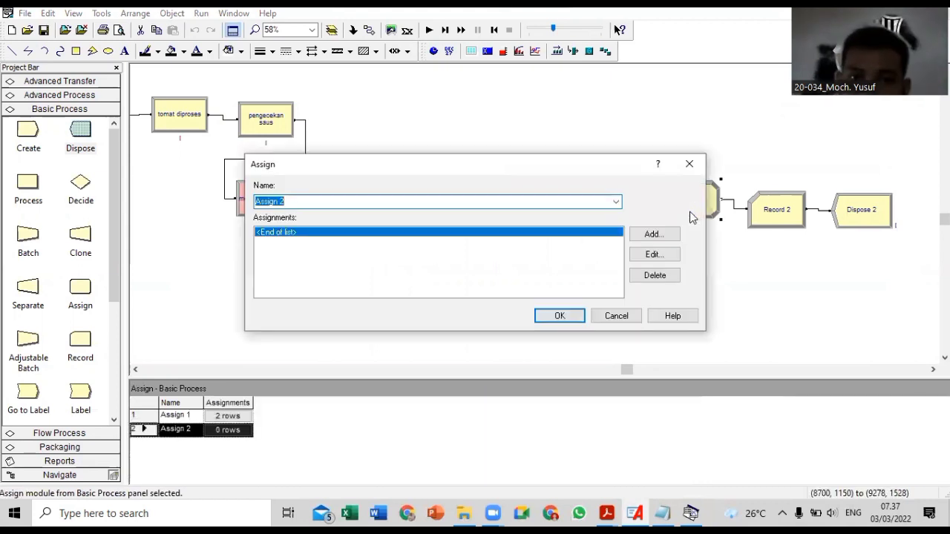
pyautogui.click(650, 236)
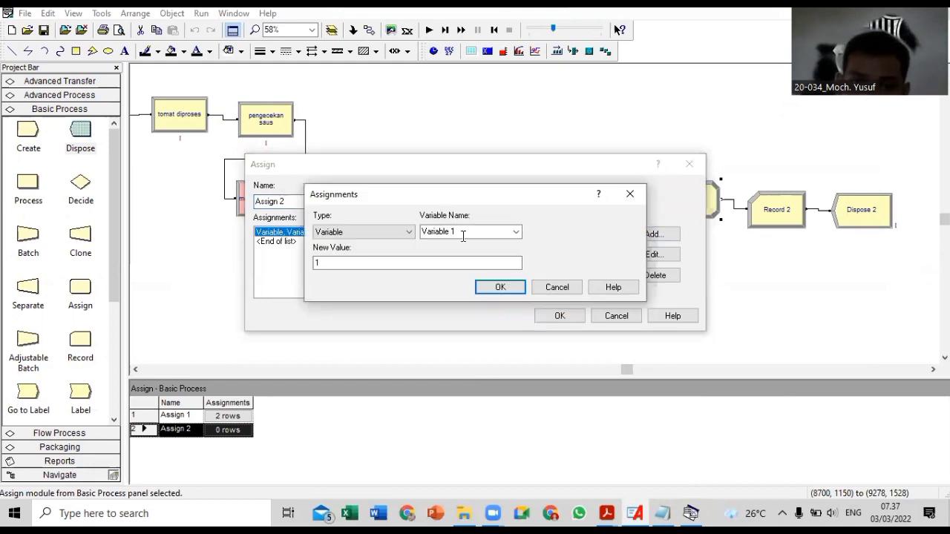
pyautogui.click(403, 234)
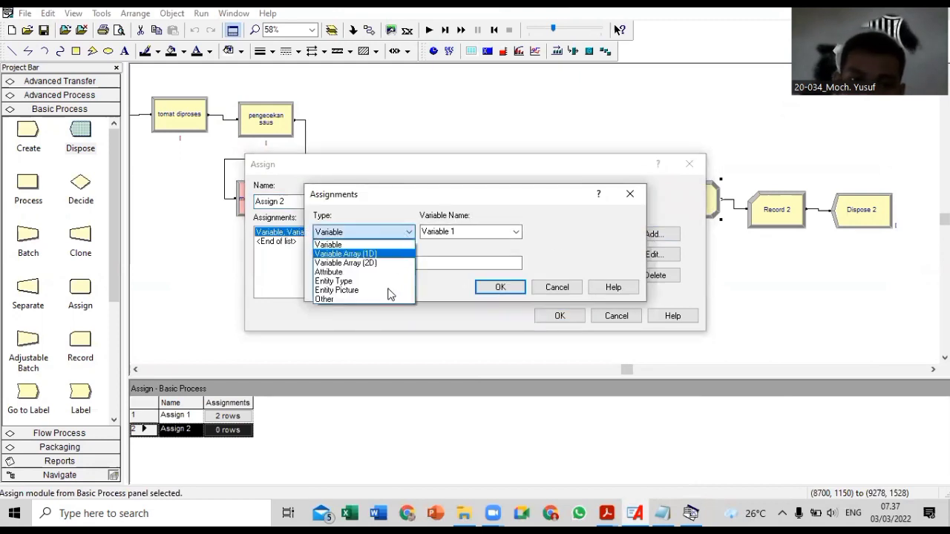
pyautogui.click(523, 231)
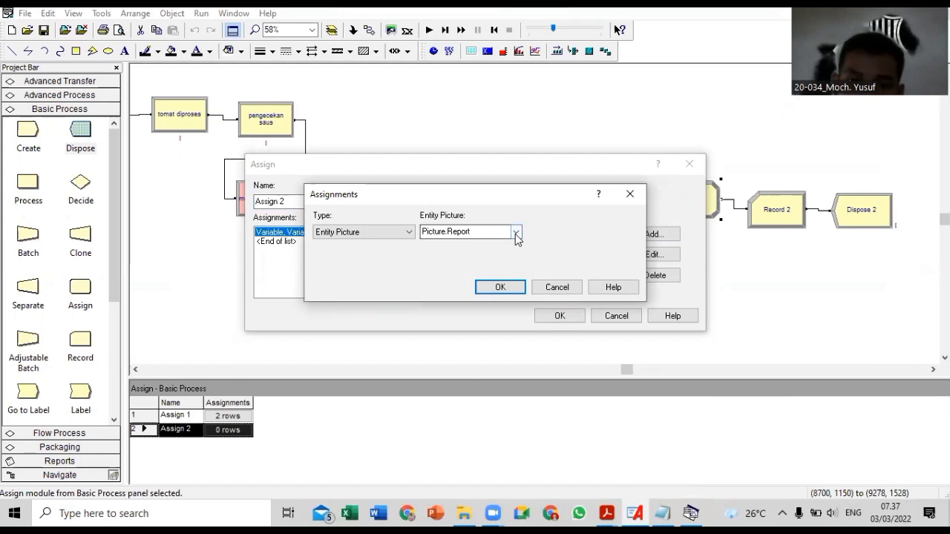
pyautogui.click(516, 233)
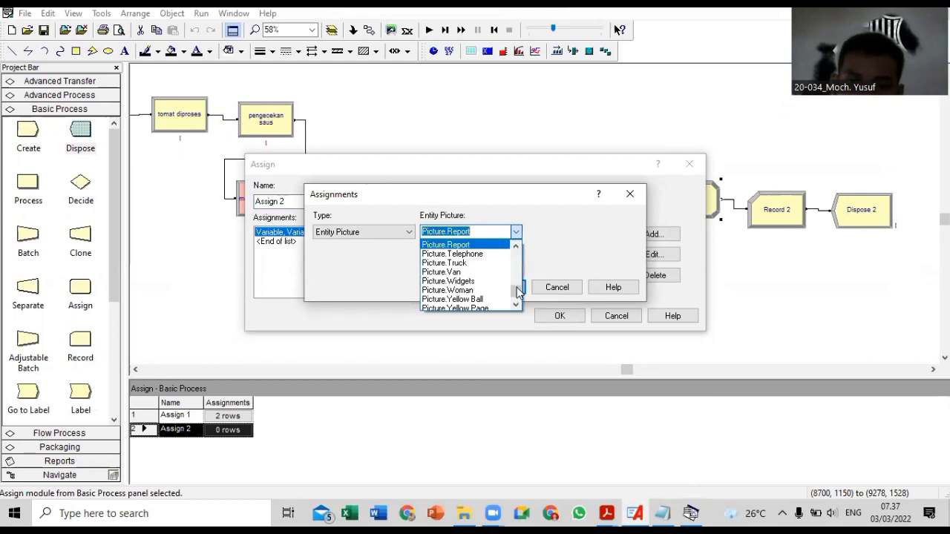
pyautogui.click(460, 272)
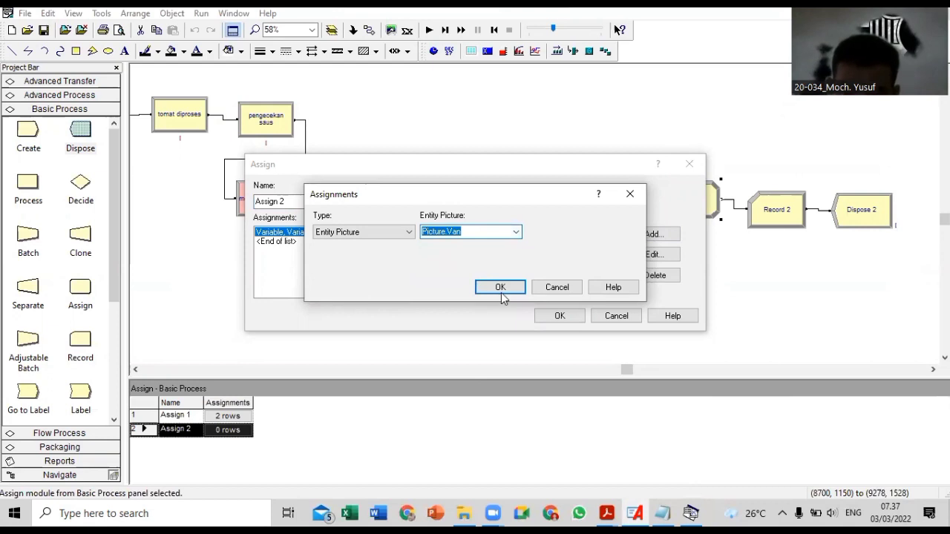
pyautogui.click(501, 292)
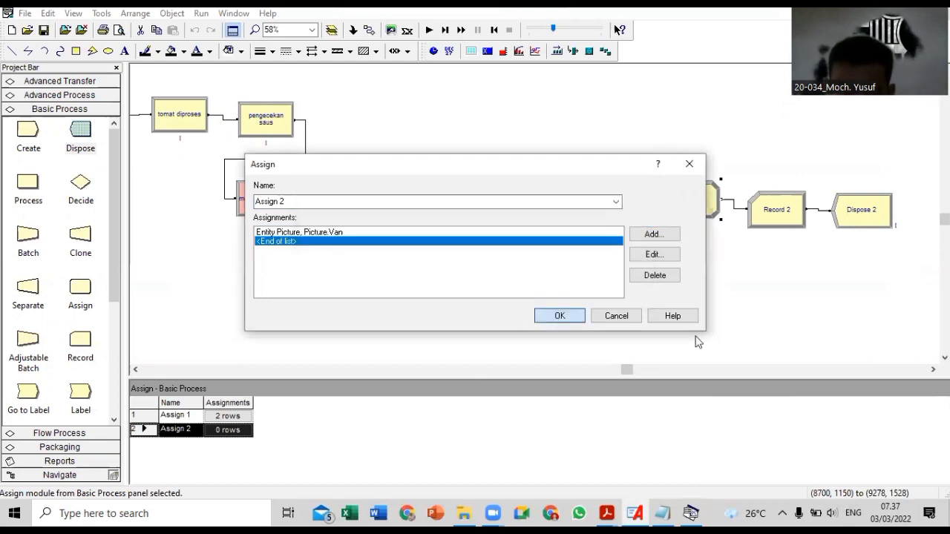
pyautogui.press('Return')
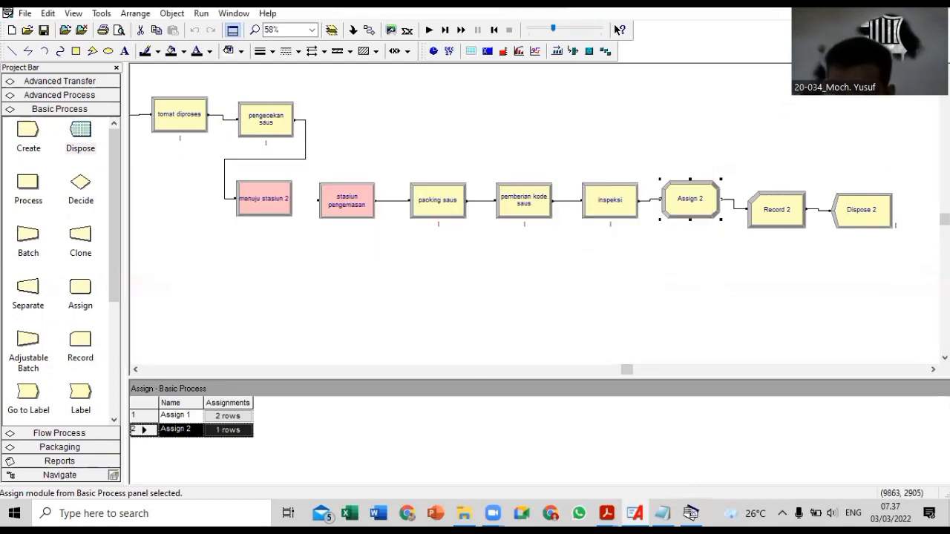
# Start adding a Count statistic definition with value 1 to the Record 2 module.
pyautogui.click(933, 370)
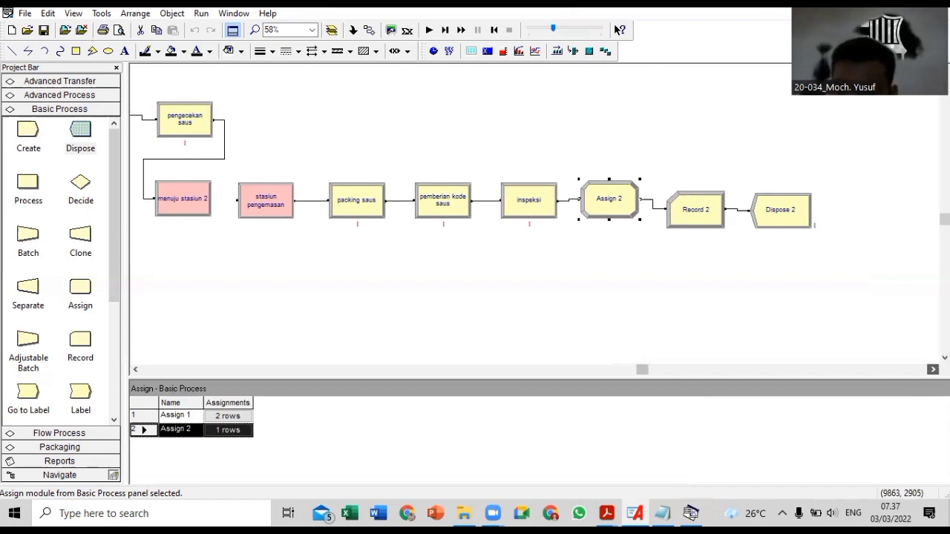
pyautogui.click(691, 215)
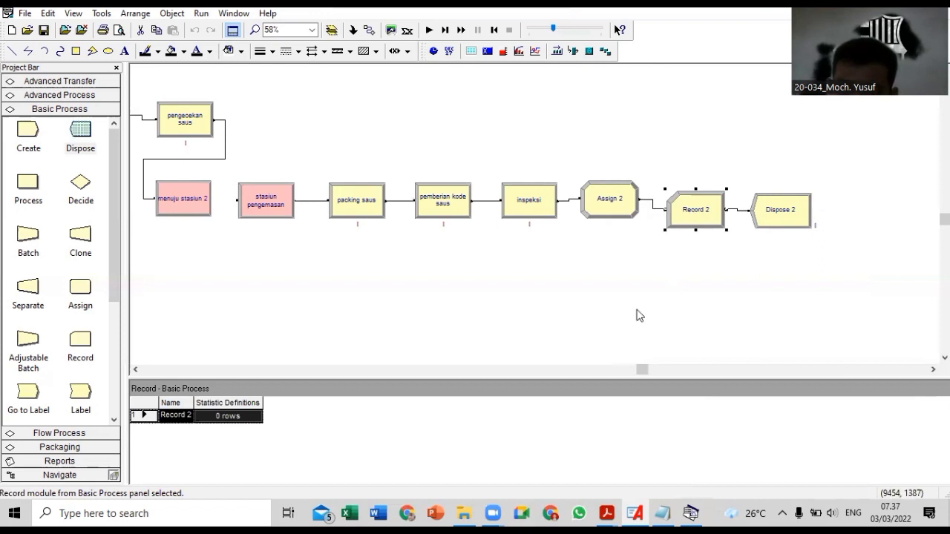
pyautogui.moveTo(645, 370); pyautogui.dragTo(597, 282)
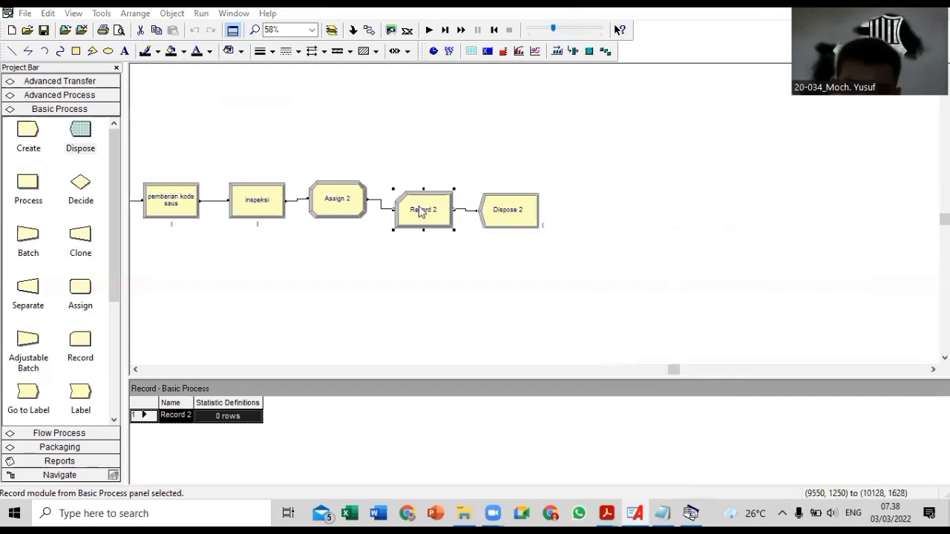
pyautogui.doubleClick(420, 212)
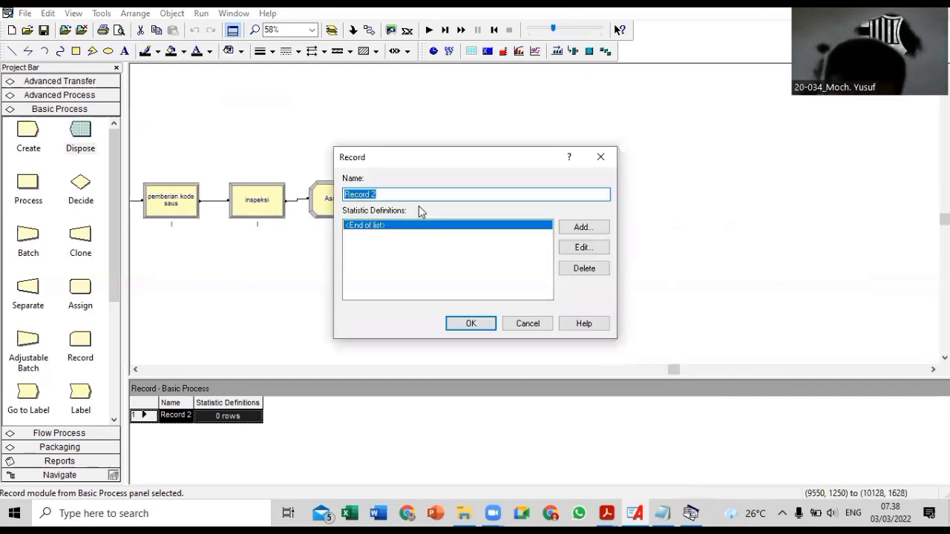
pyautogui.click(589, 234)
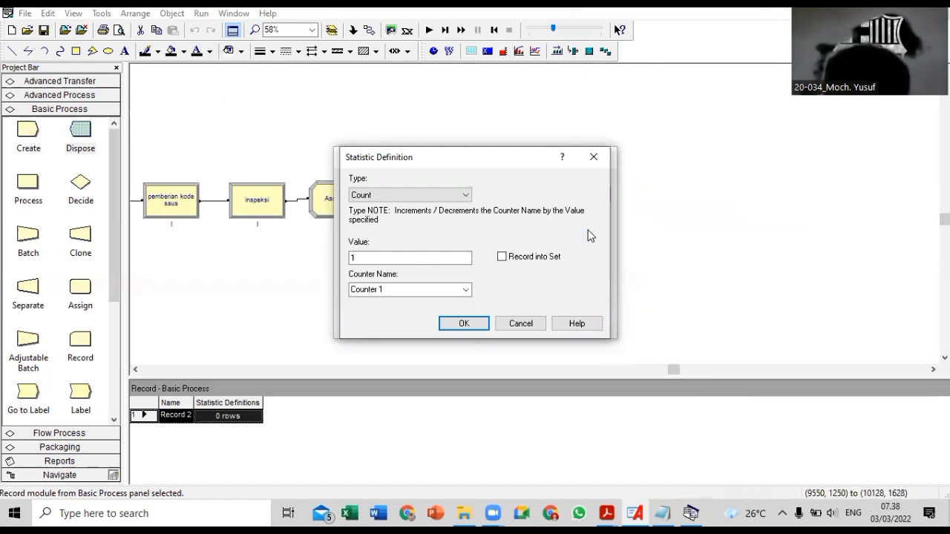
# Name the statistic's counter "total waktu" and save the Record 2 module.
pyautogui.doubleClick(405, 287)
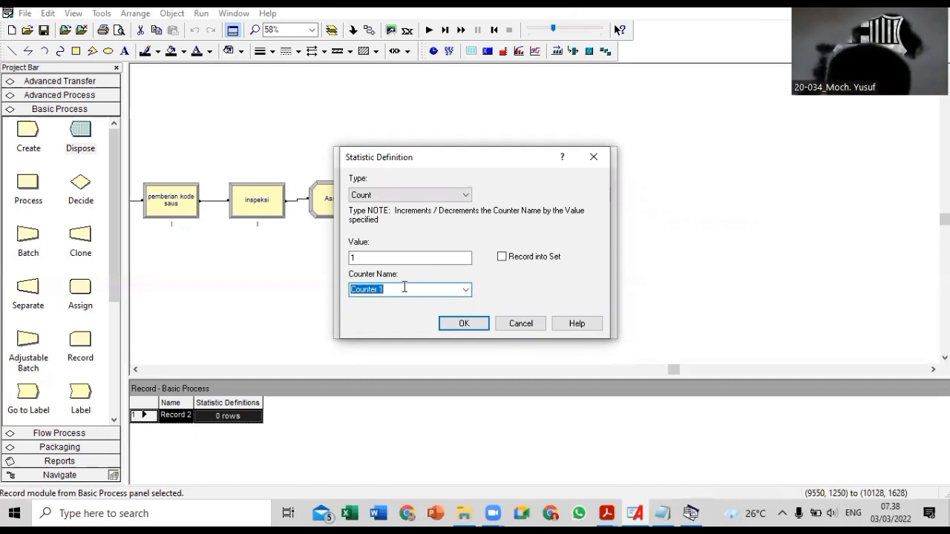
pyautogui.press('BackSpace')
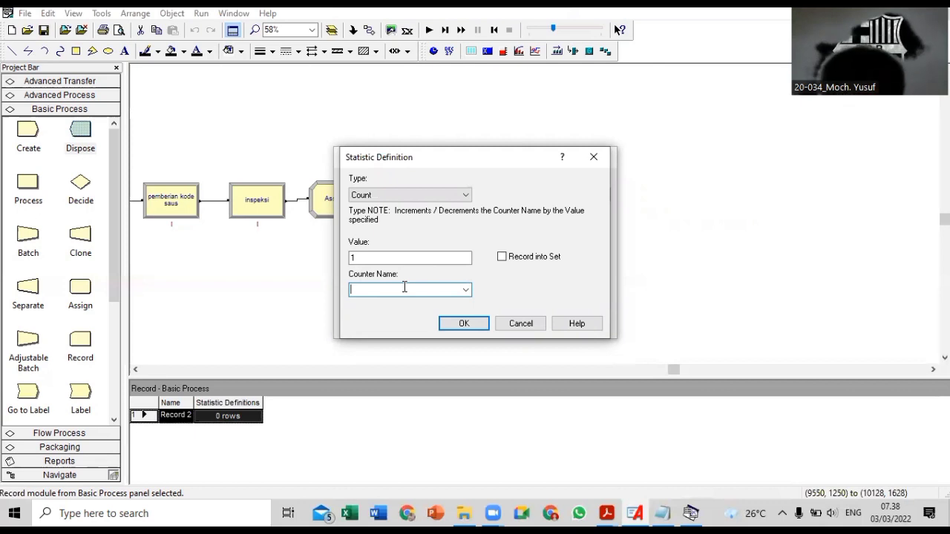
pyautogui.write('T')
pyautogui.press('BackSpace')
pyautogui.write('t')
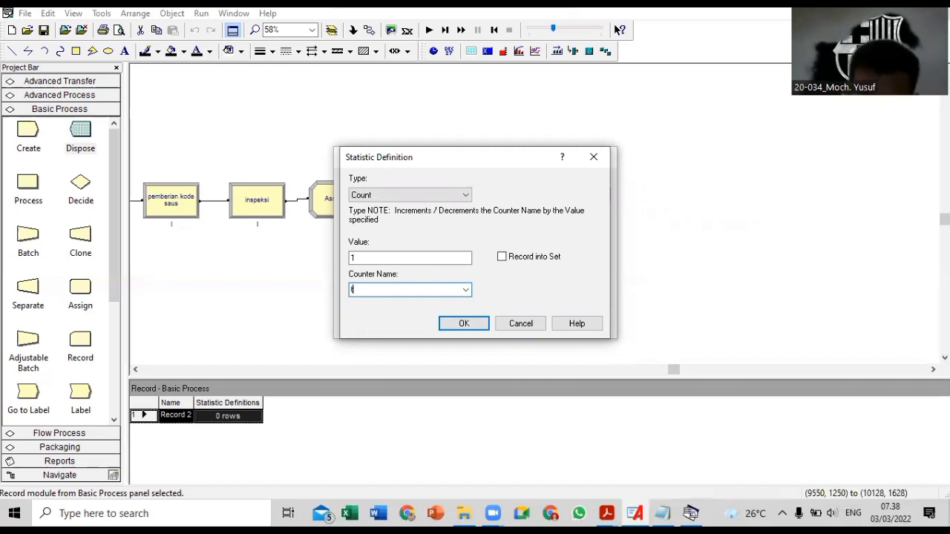
pyautogui.write('otal waktu')
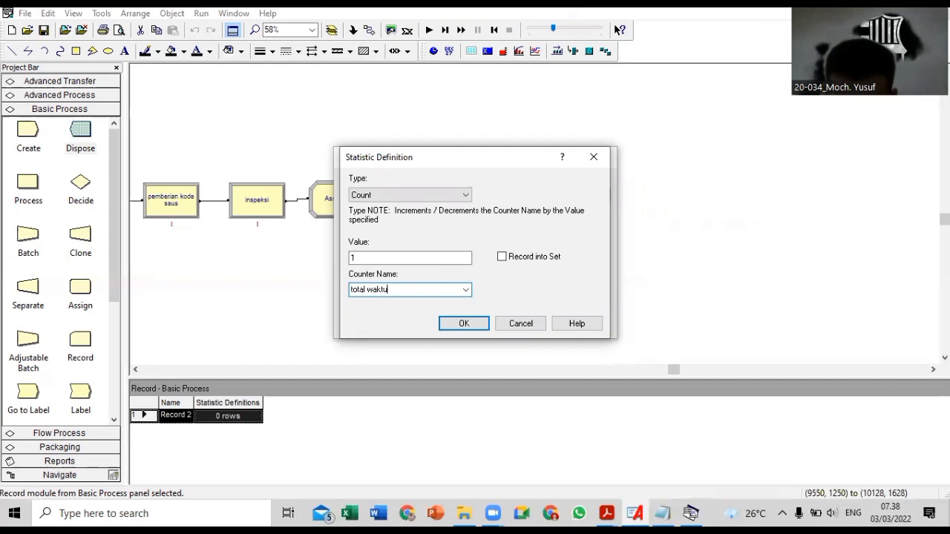
pyautogui.click(463, 325)
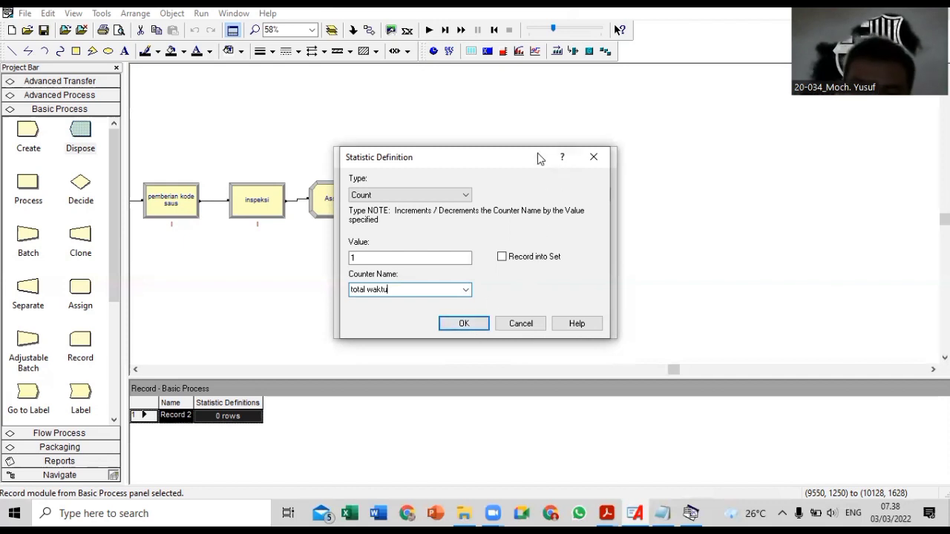
pyautogui.moveTo(508, 157); pyautogui.dragTo(554, 132)
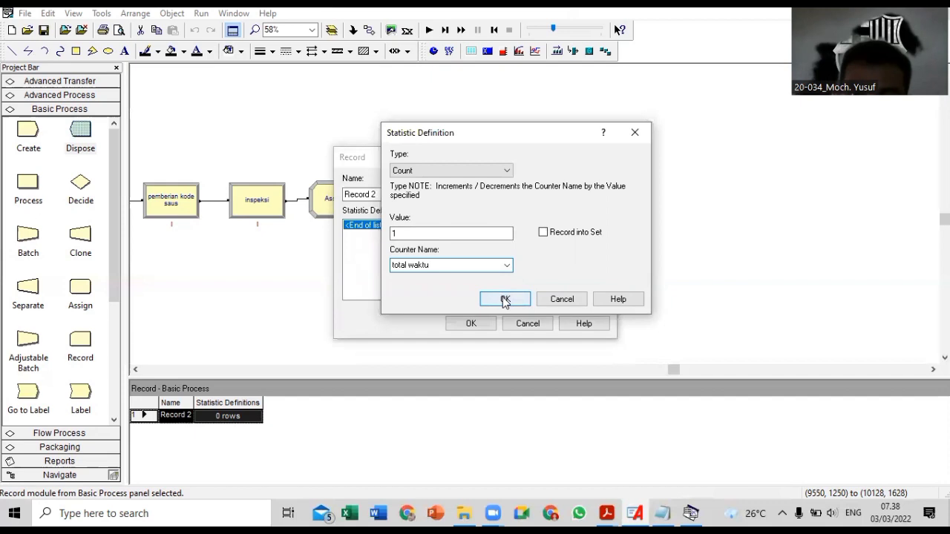
pyautogui.click(504, 299)
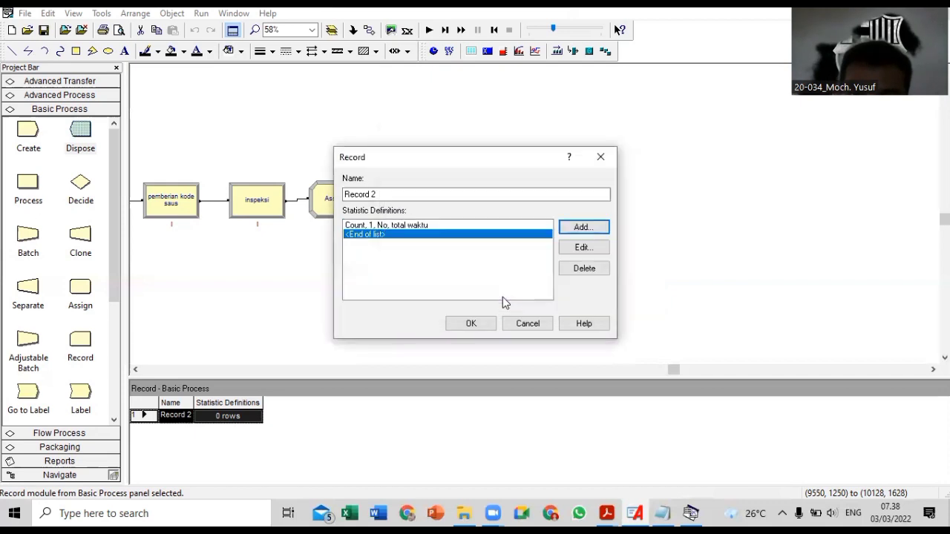
pyautogui.click(472, 325)
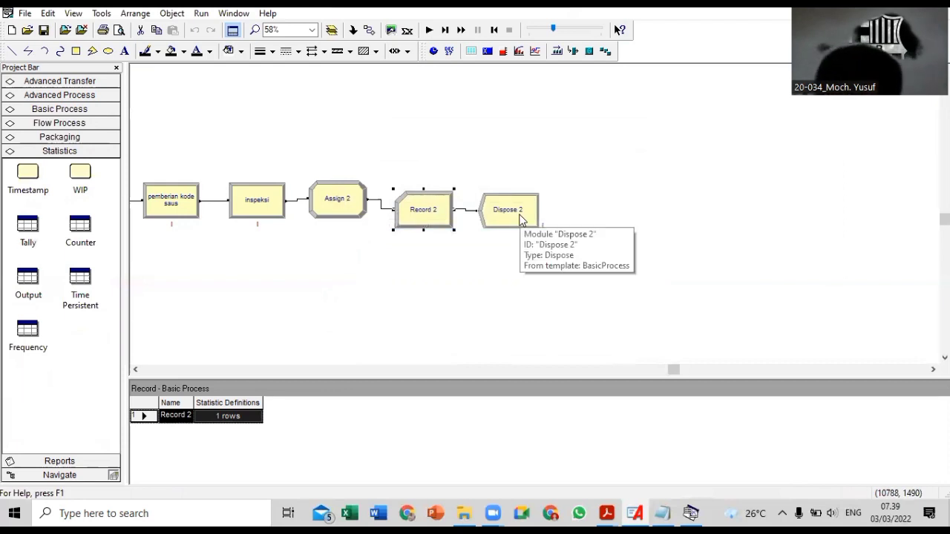
# Rename the Dispose 2 module as "gudang simpan".
pyautogui.doubleClick(521, 218)
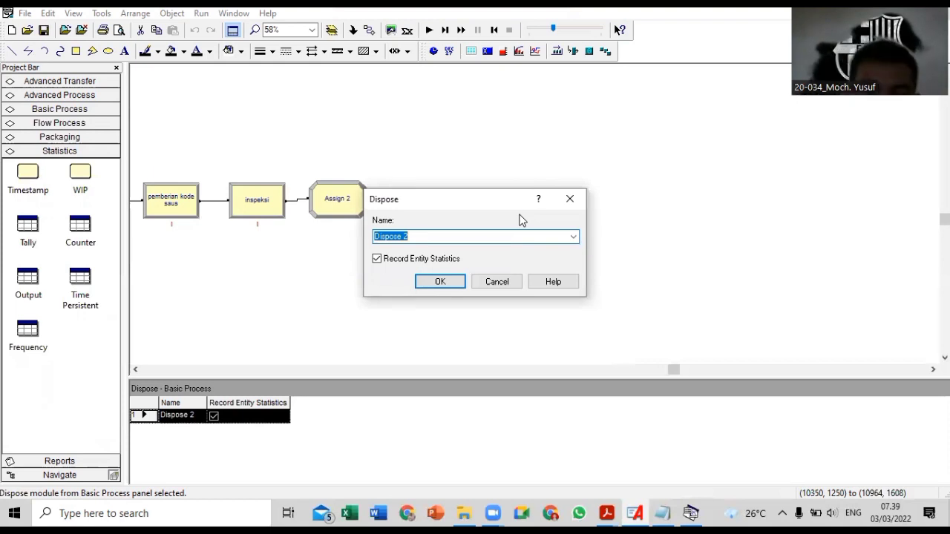
pyautogui.write('gudang simpan')
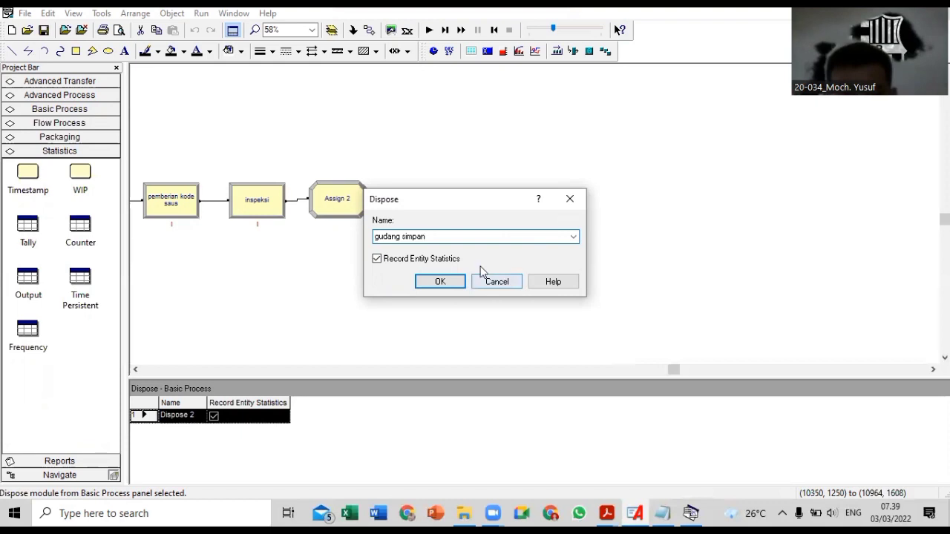
pyautogui.click(451, 282)
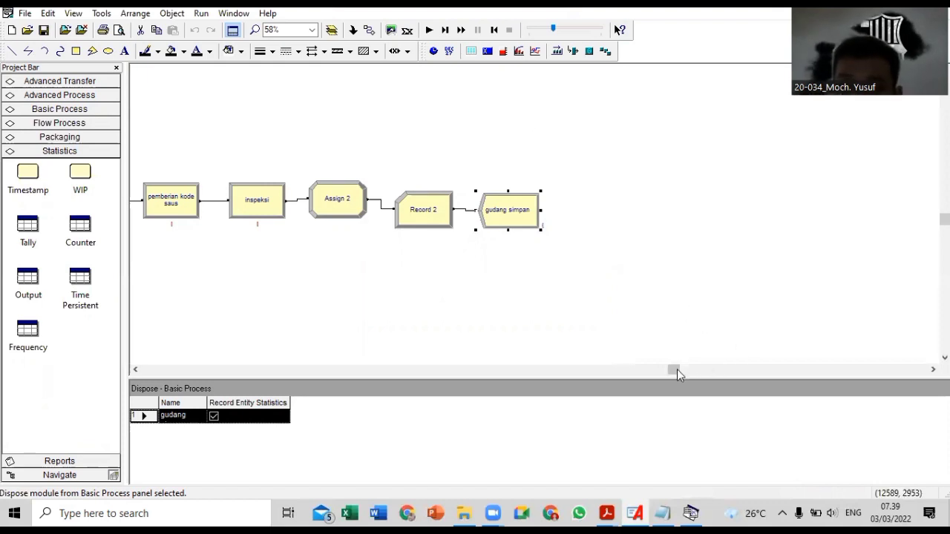
# Set the number of replications to 10 in the run setup.
pyautogui.hscroll(-1, 677, 369)
pyautogui.hscroll(-5, 640, 375)
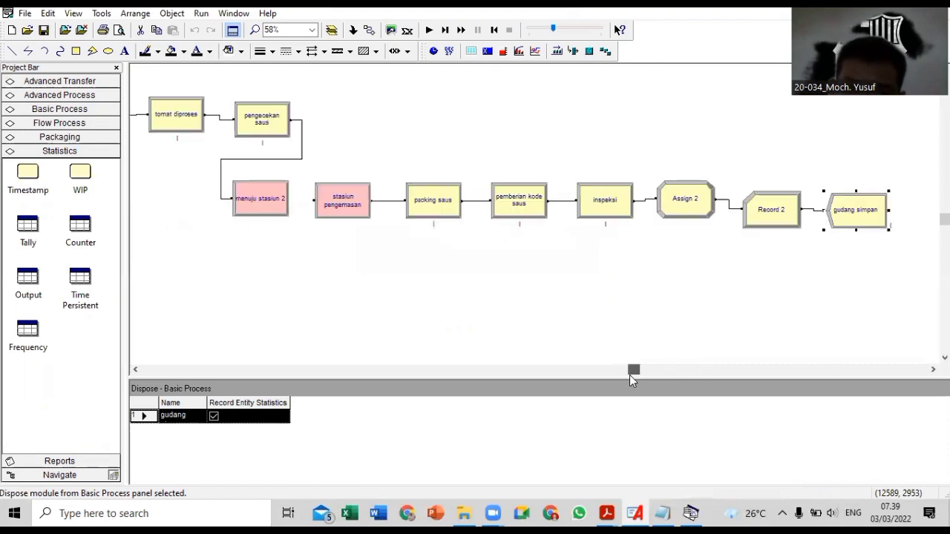
pyautogui.hscroll(-1, 630, 375)
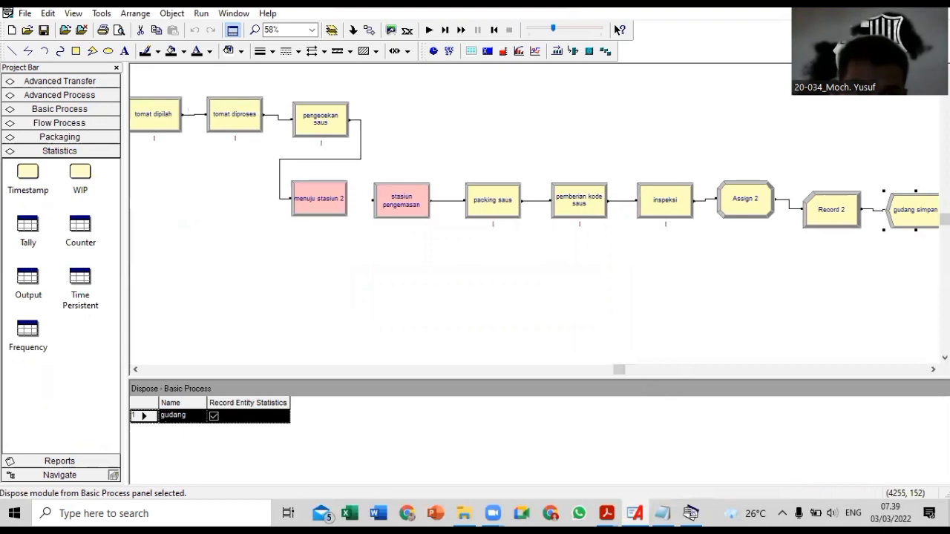
pyautogui.click(201, 13)
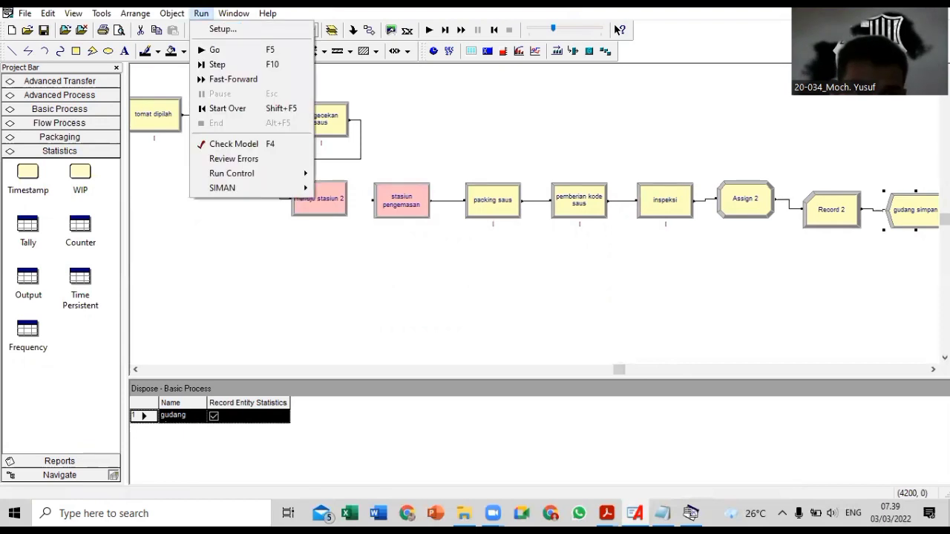
pyautogui.click(216, 31)
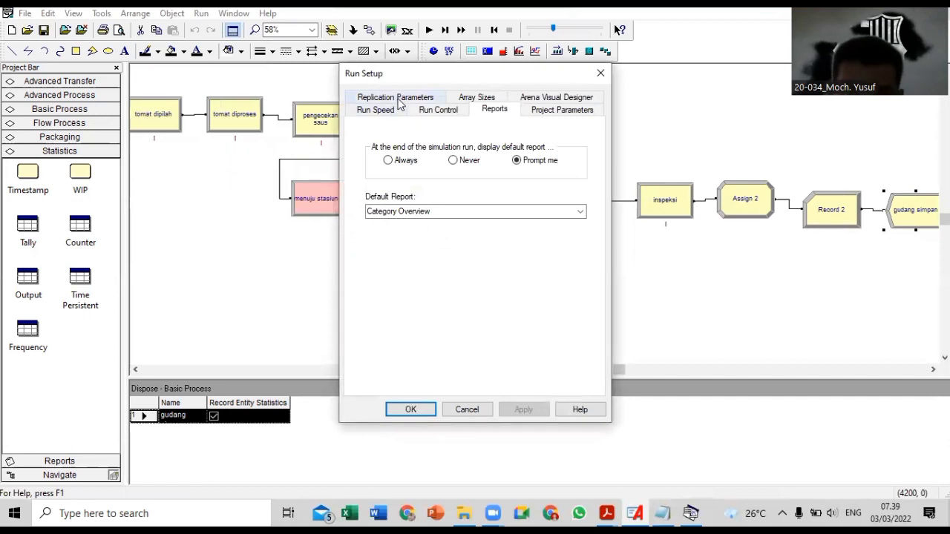
pyautogui.click(397, 98)
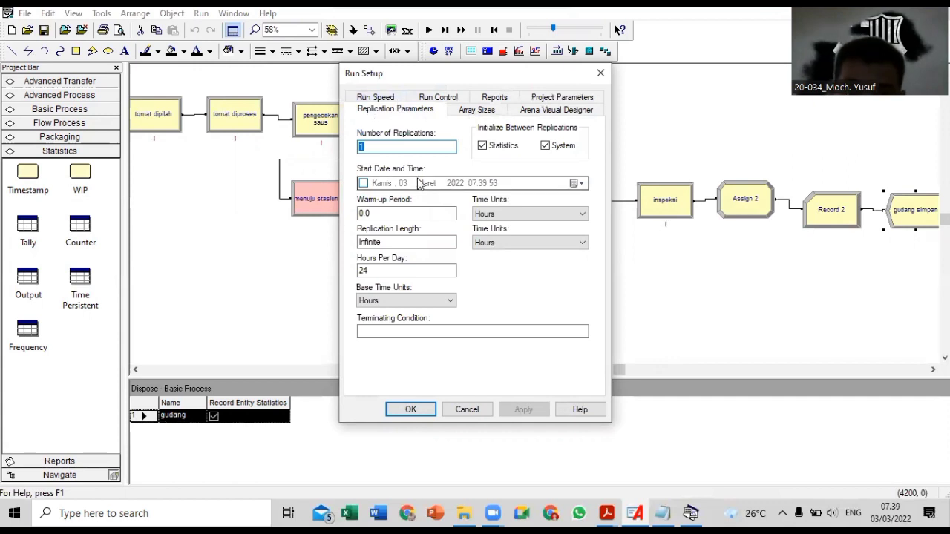
pyautogui.write('10')
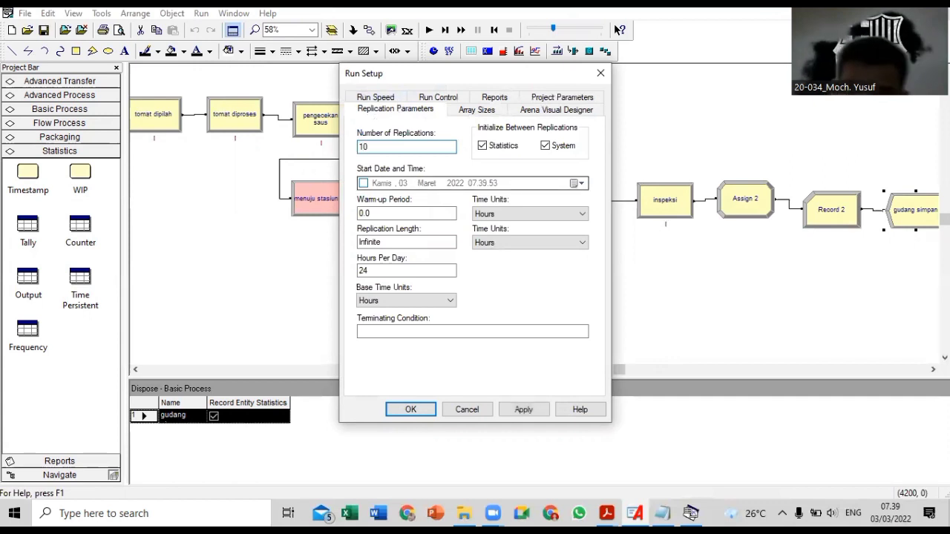
# Enable statistics collection also for Costing, Tanks, Processes, Stations, Transporters, Conveyors and Activity Areas, and apply the run setup.
pyautogui.click(555, 101)
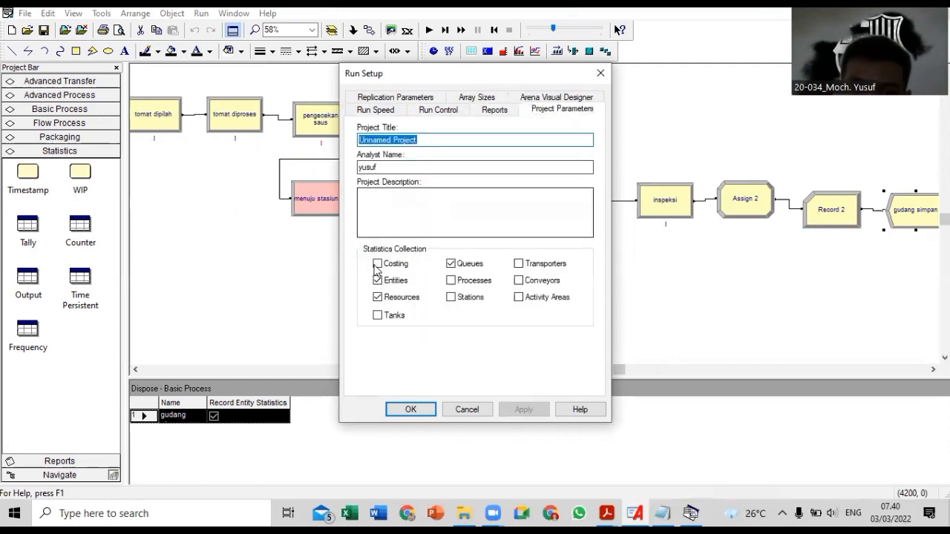
pyautogui.click(377, 264)
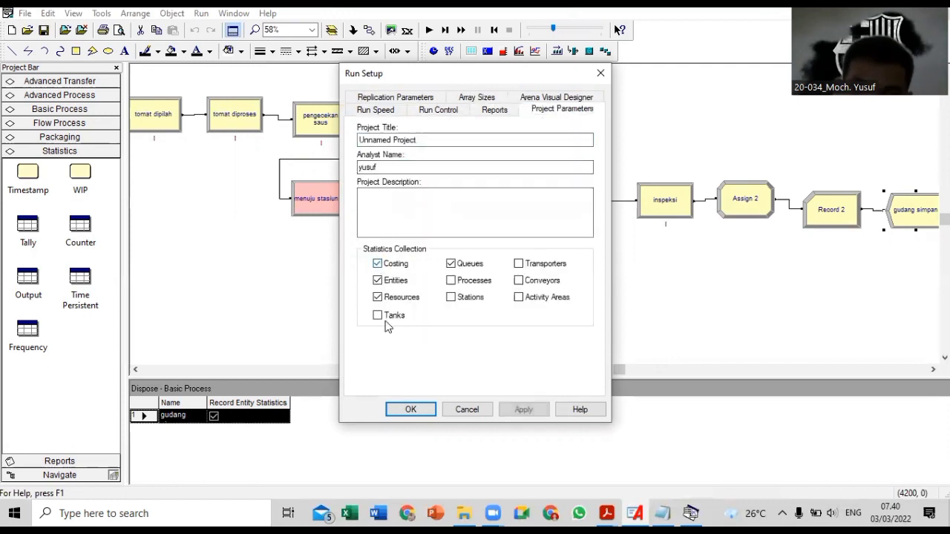
pyautogui.click(460, 283)
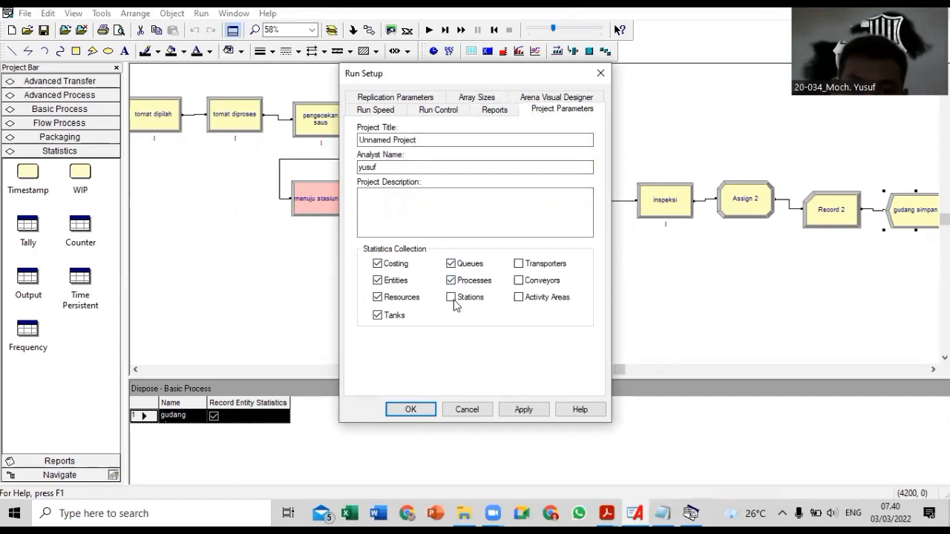
pyautogui.click(519, 264)
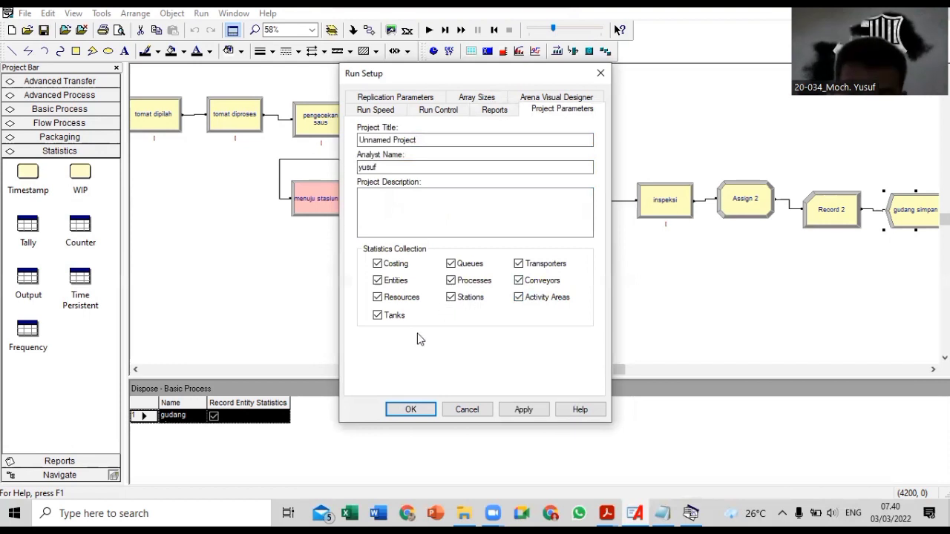
pyautogui.click(410, 410)
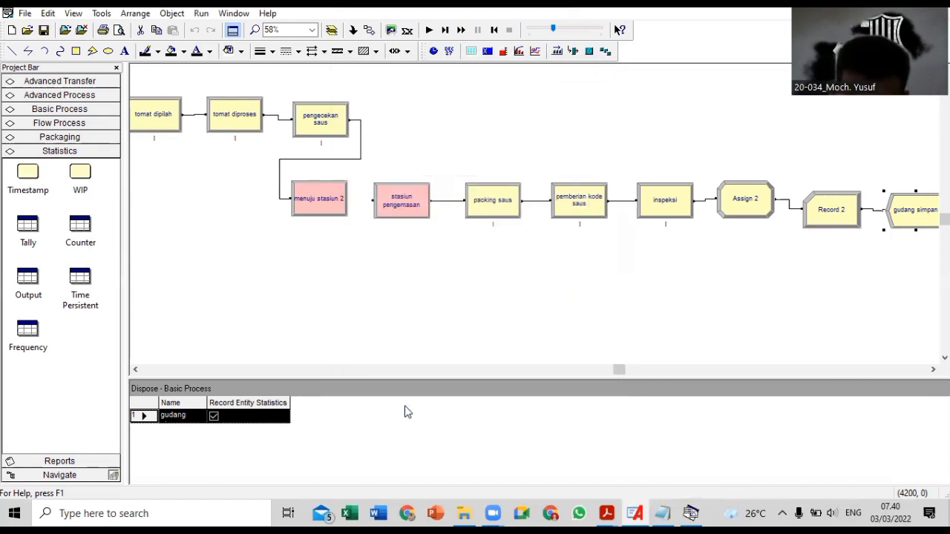
# Run the simulation to completion and open its results report.
pyautogui.click(201, 14)
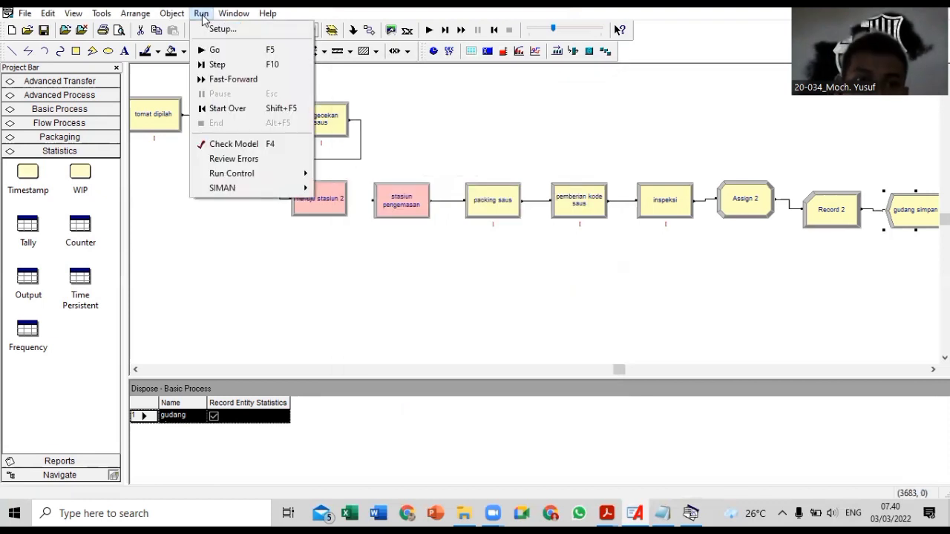
pyautogui.click(235, 50)
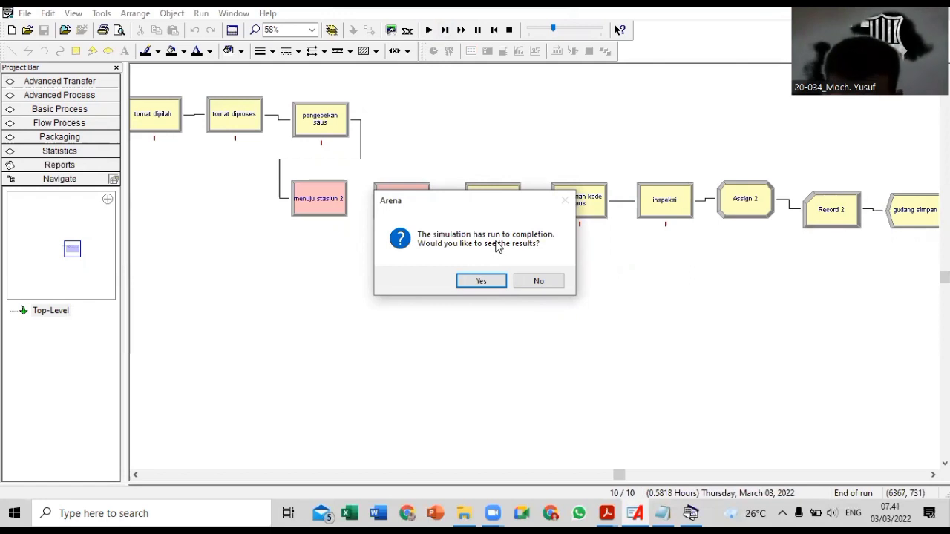
pyautogui.click(483, 282)
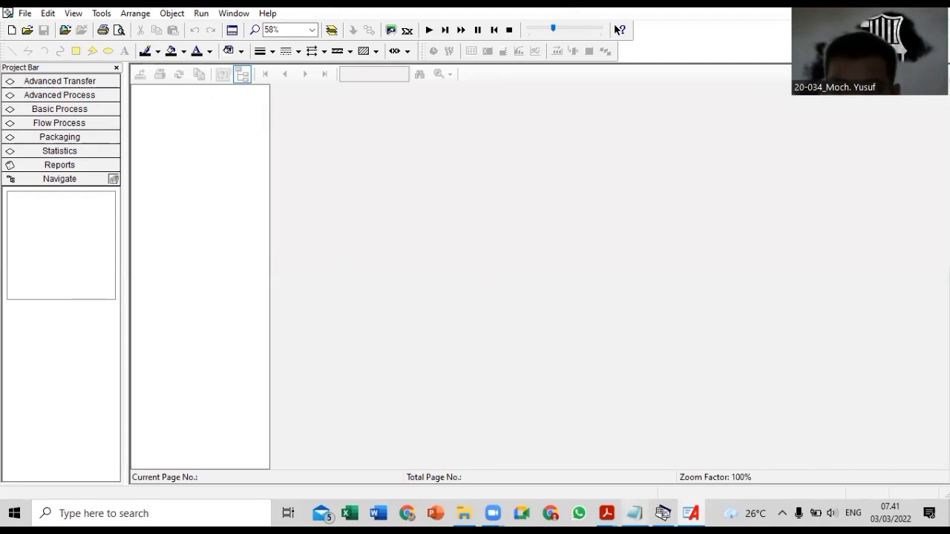
# Switch to the Notepad simulation results and examine the tally variables in the summary for replication 1 of 10.
pyautogui.click(663, 514)
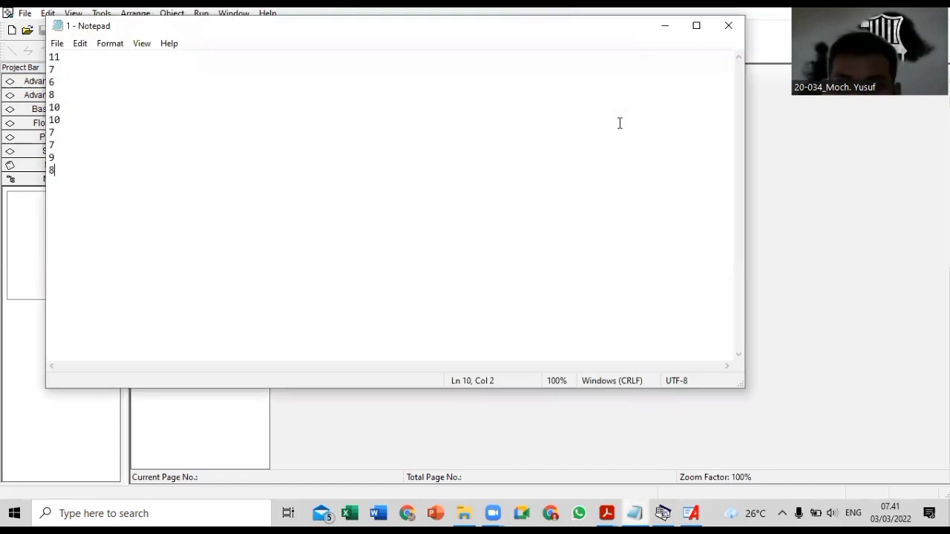
pyautogui.click(666, 27)
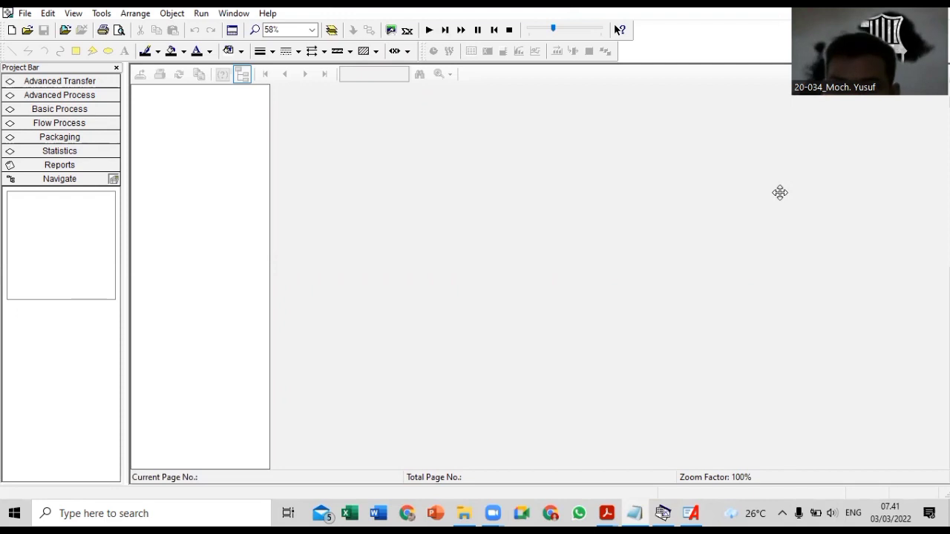
pyautogui.click(661, 512)
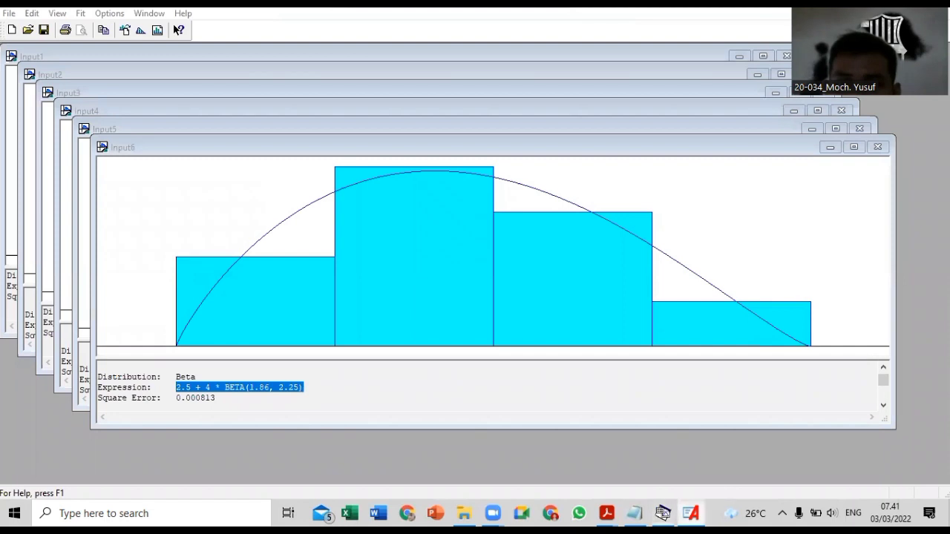
pyautogui.click(661, 512)
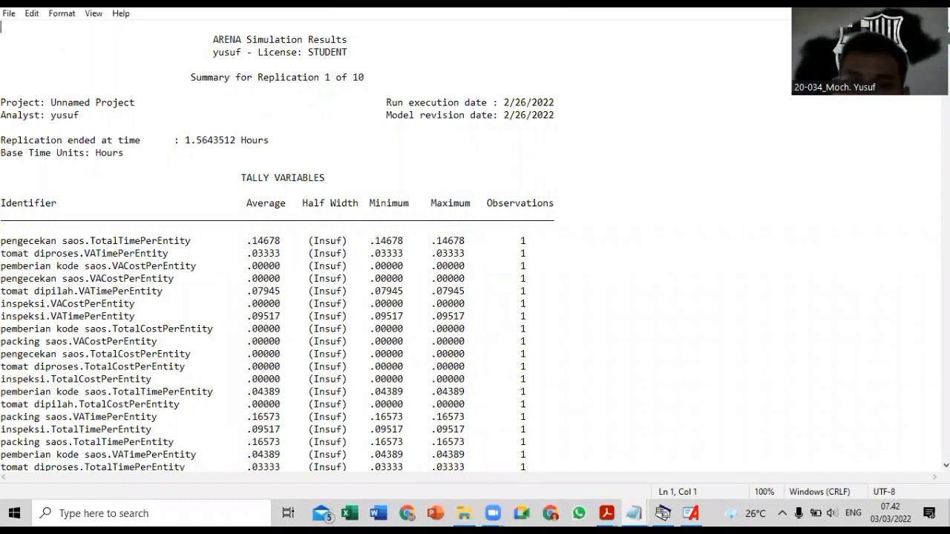
pyautogui.scroll(-13, 278, 245)
pyautogui.scroll(9, 278, 245)
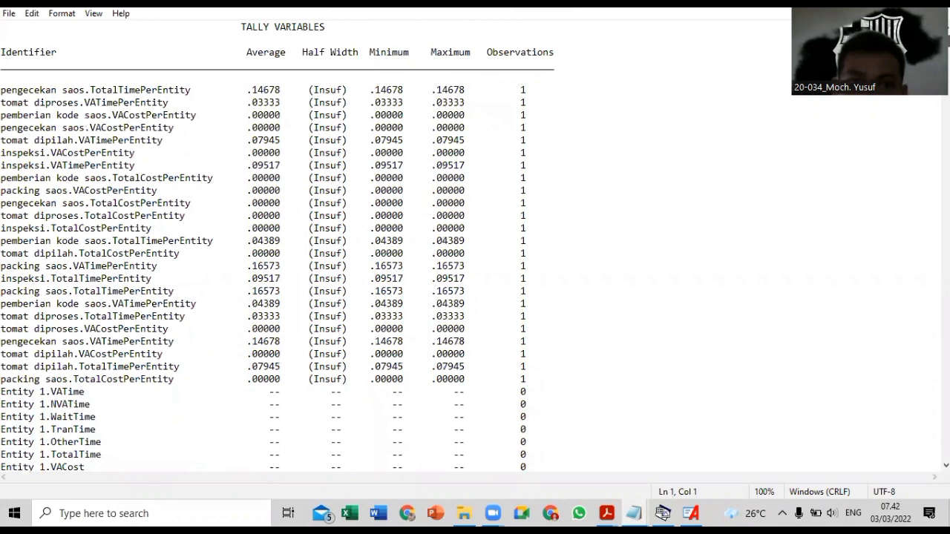
# Highlight the end time in the replication 1 summary and look over the summary for replication 2 of 10.
pyautogui.scroll(4, 277, 245)
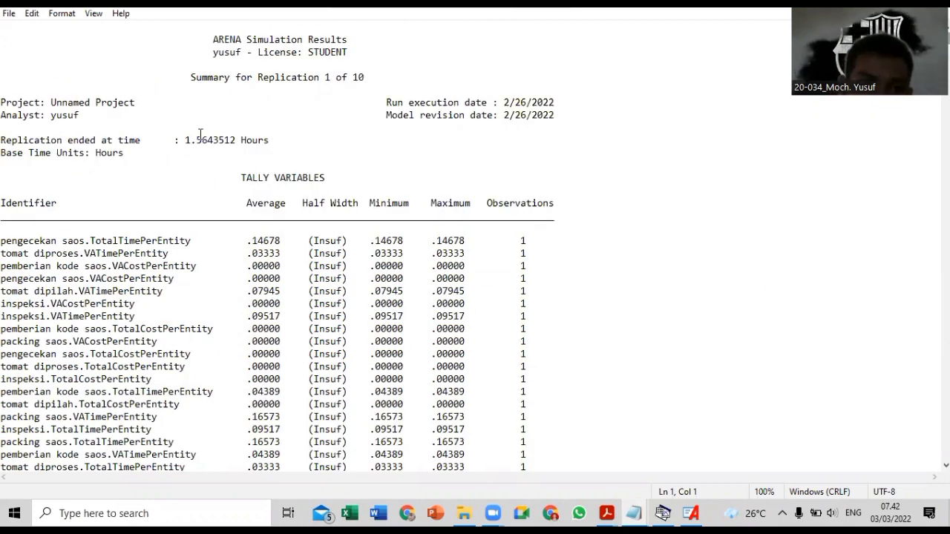
pyautogui.moveTo(174, 140); pyautogui.dragTo(289, 138)
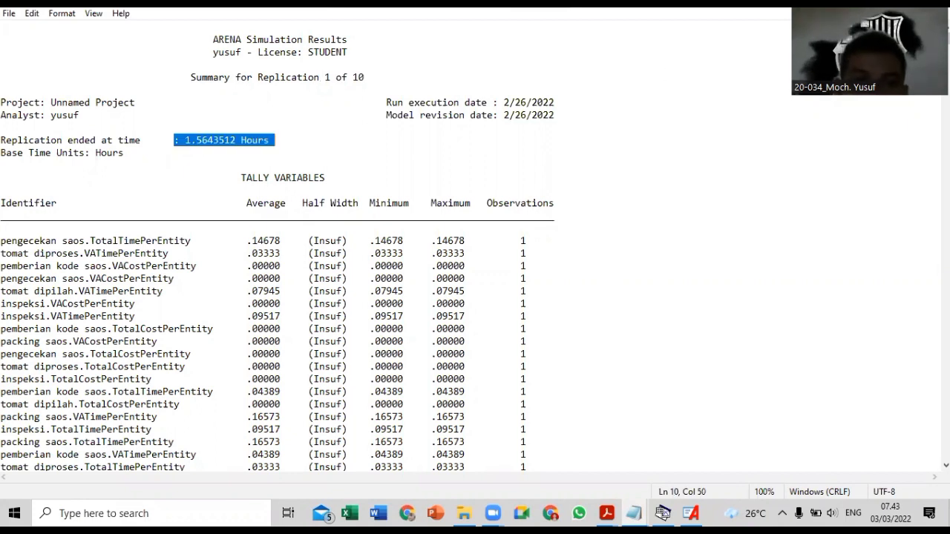
pyautogui.scroll(-20, 472, 246)
pyautogui.scroll(20, 471, 247)
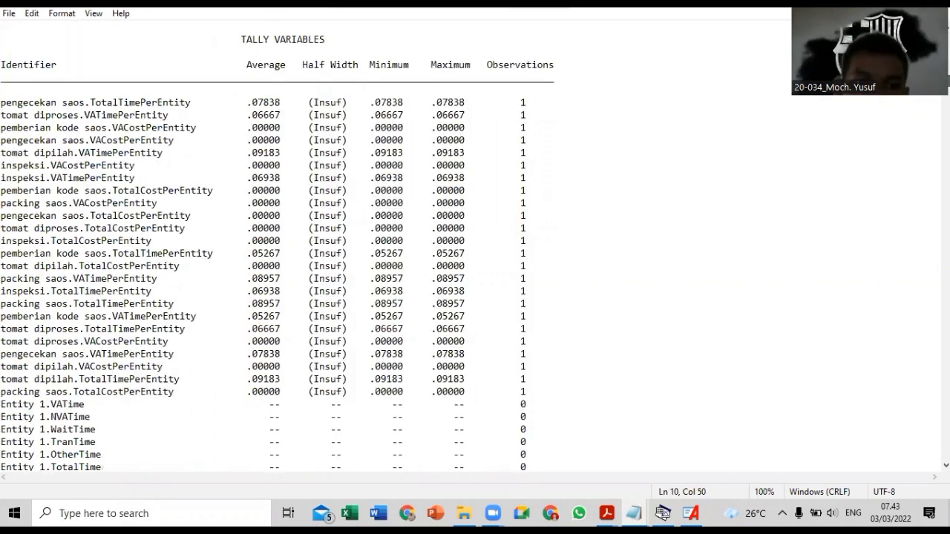
pyautogui.scroll(6, 472, 246)
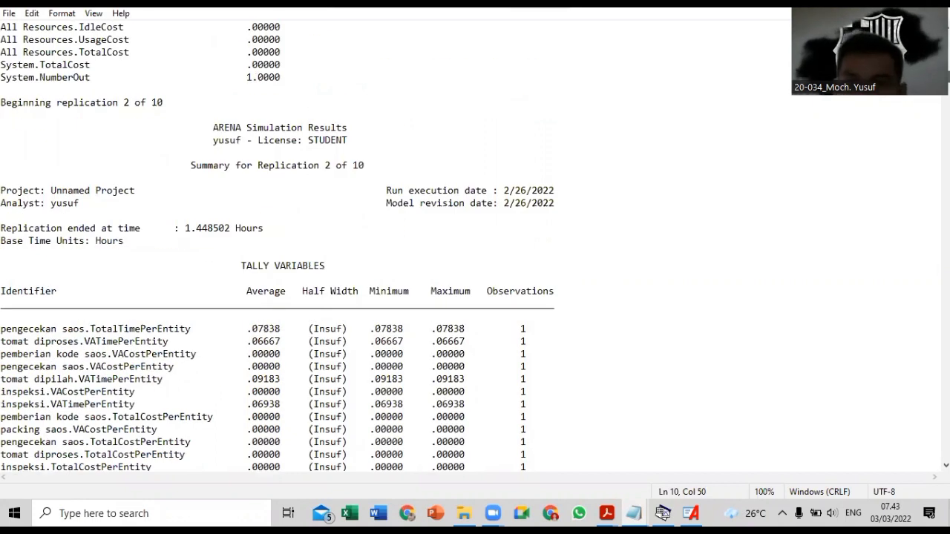
# Check the output summary for 10 replications, highlight the end time in the replication 10 summary, and return to the report's beginning.
pyautogui.scroll(-20, 471, 246)
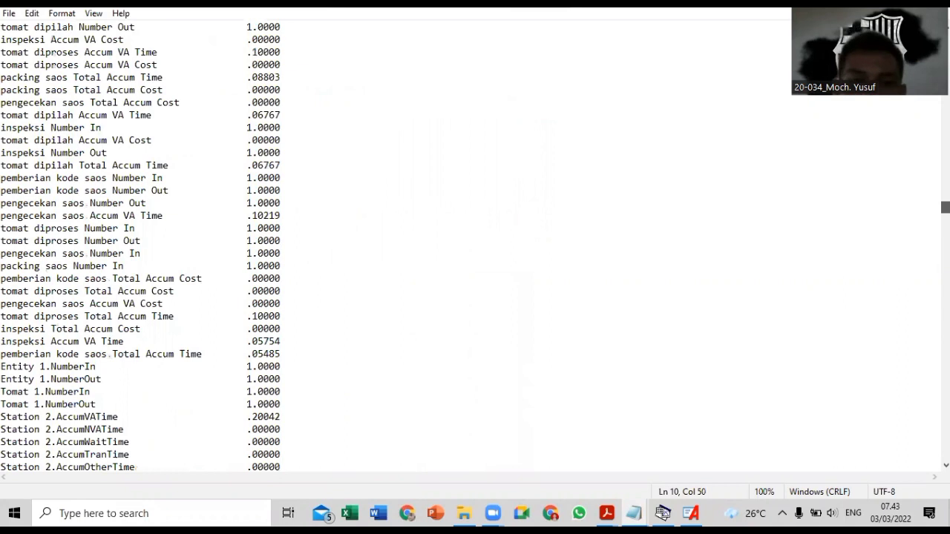
pyautogui.scroll(-20, 471, 246)
pyautogui.scroll(-20, 472, 246)
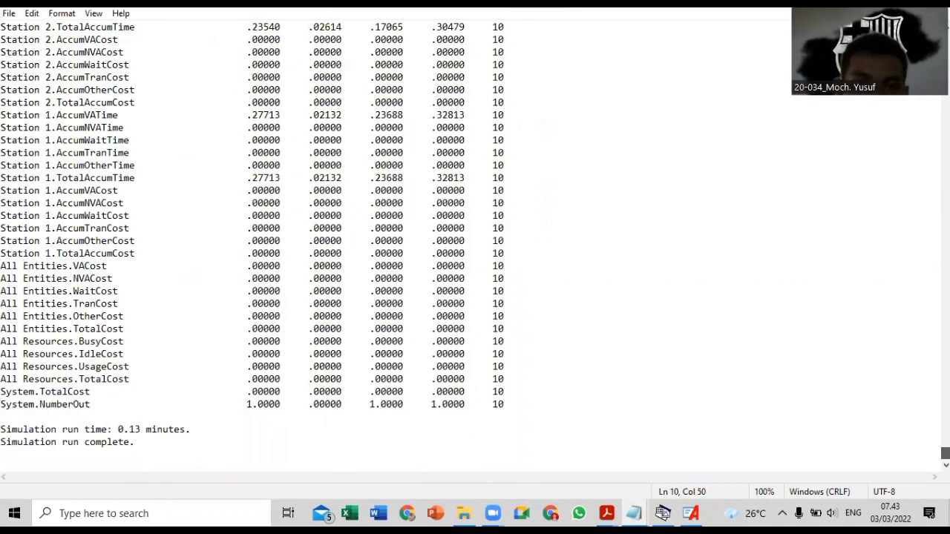
pyautogui.scroll(10, 471, 246)
pyautogui.scroll(2, 471, 246)
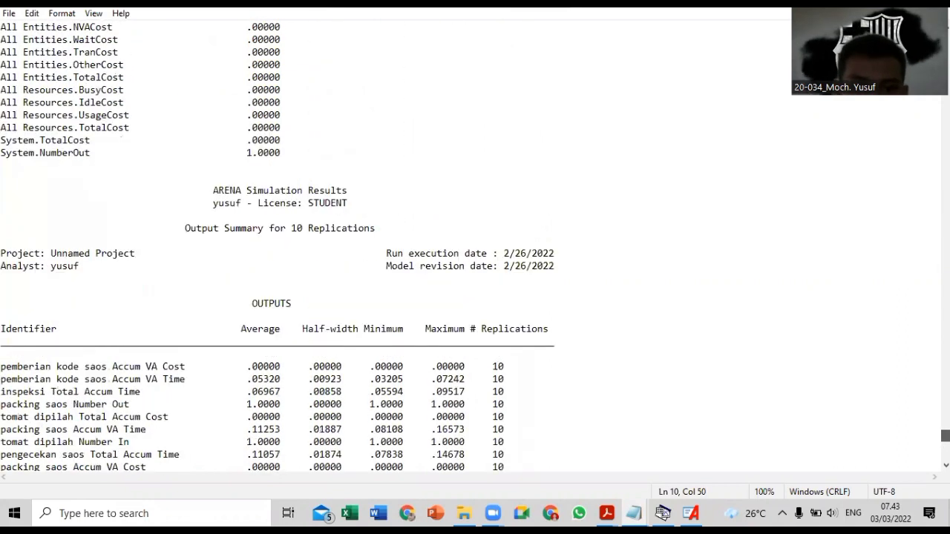
pyautogui.scroll(10, 472, 247)
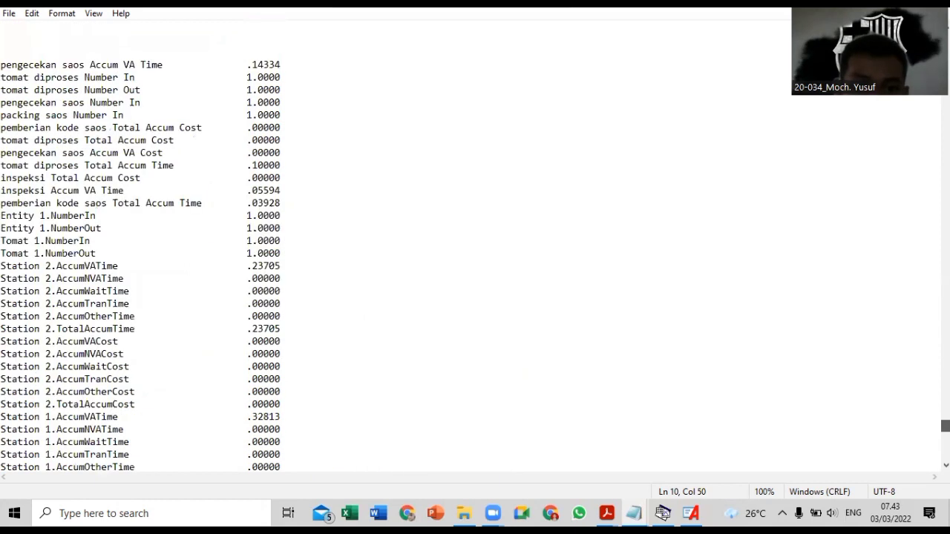
pyautogui.scroll(10, 471, 247)
pyautogui.scroll(10, 471, 247)
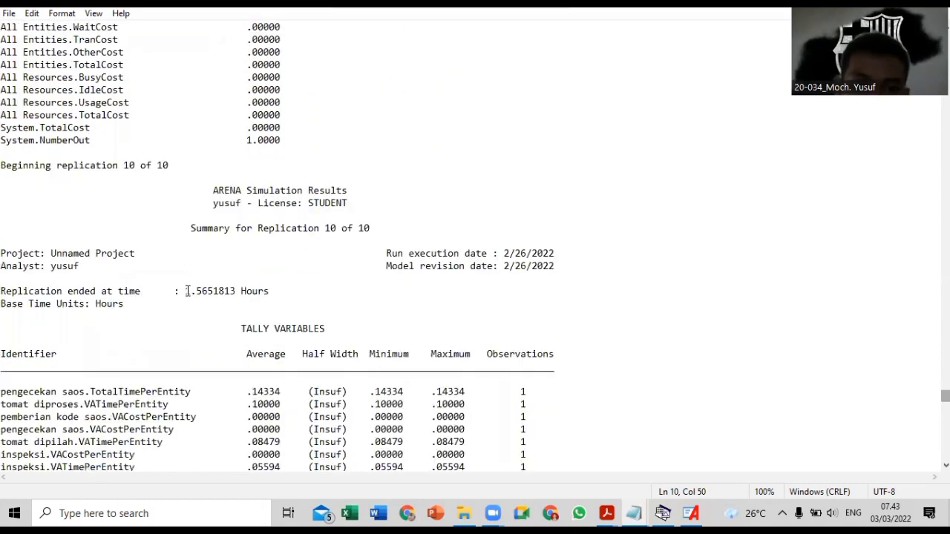
pyautogui.doubleClick(237, 291)
pyautogui.moveTo(238, 291); pyautogui.dragTo(242, 291)
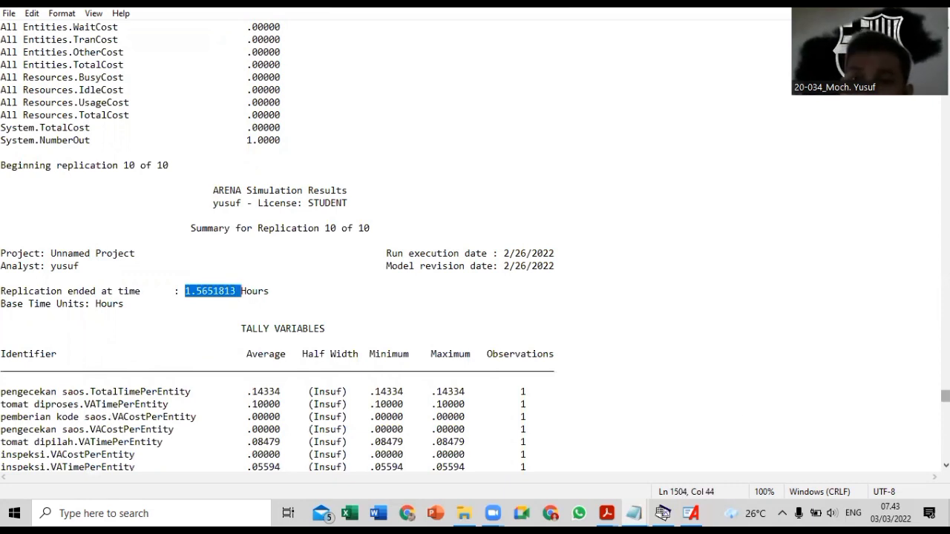
pyautogui.moveTo(945, 397); pyautogui.dragTo(945, 40)
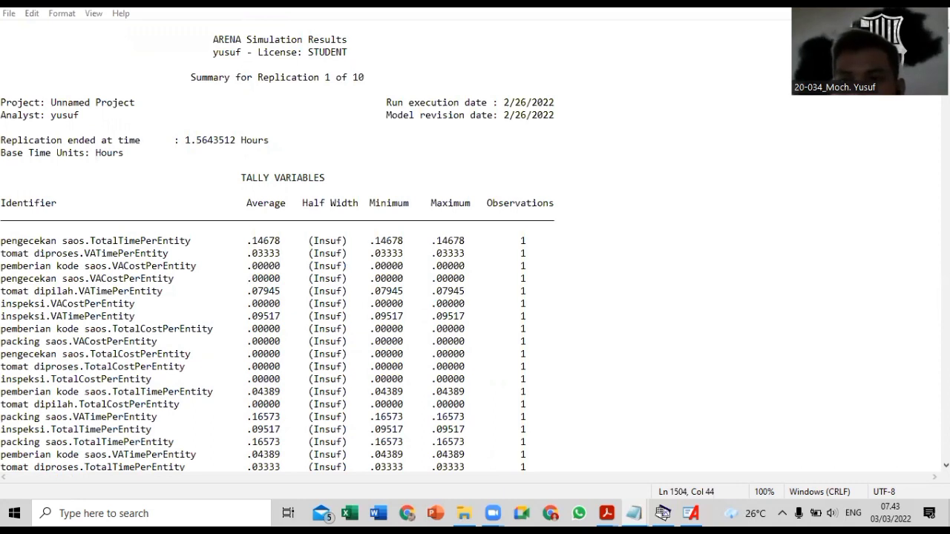
pyautogui.click(663, 513)
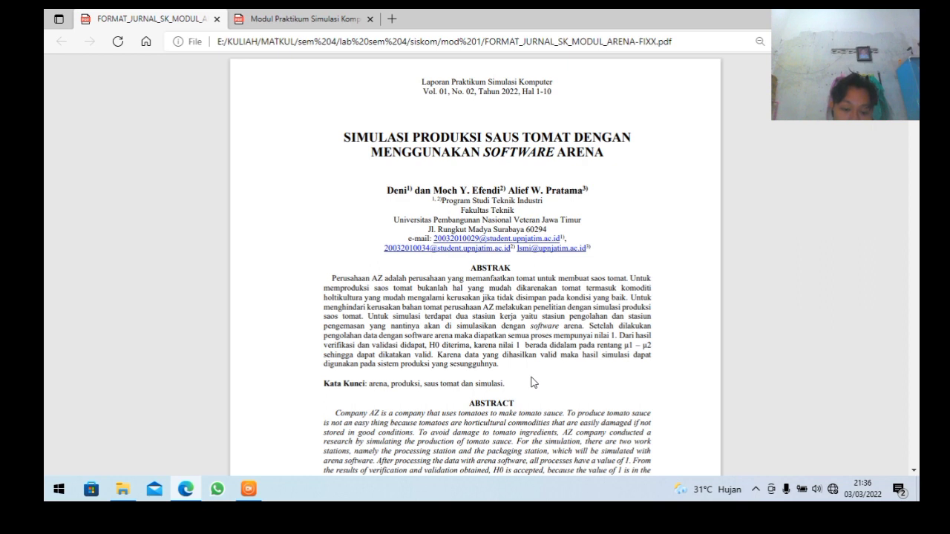
# Switch to the tomato sauce simulation journal PDF in Microsoft Edge and read the Pendahuluan section.
pyautogui.scroll(-10, 531, 382)
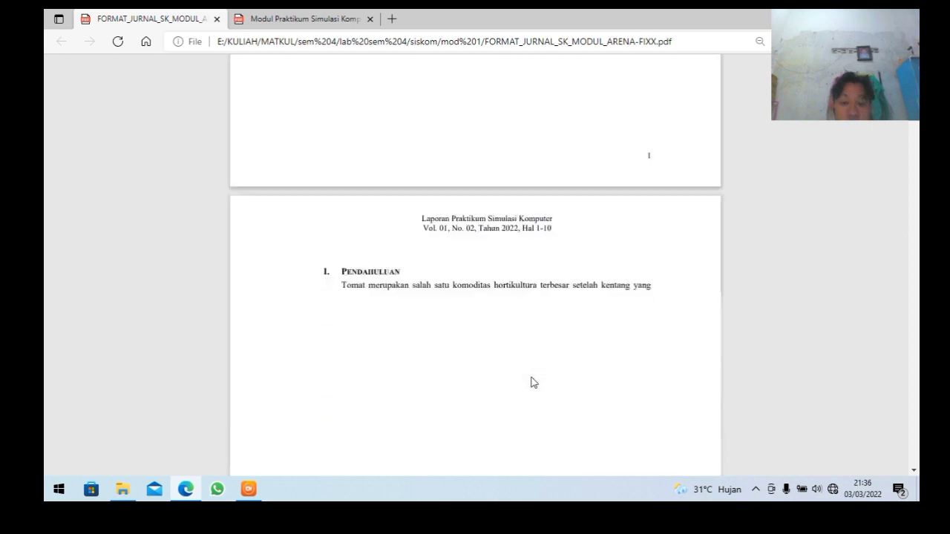
pyautogui.scroll(-3, 531, 382)
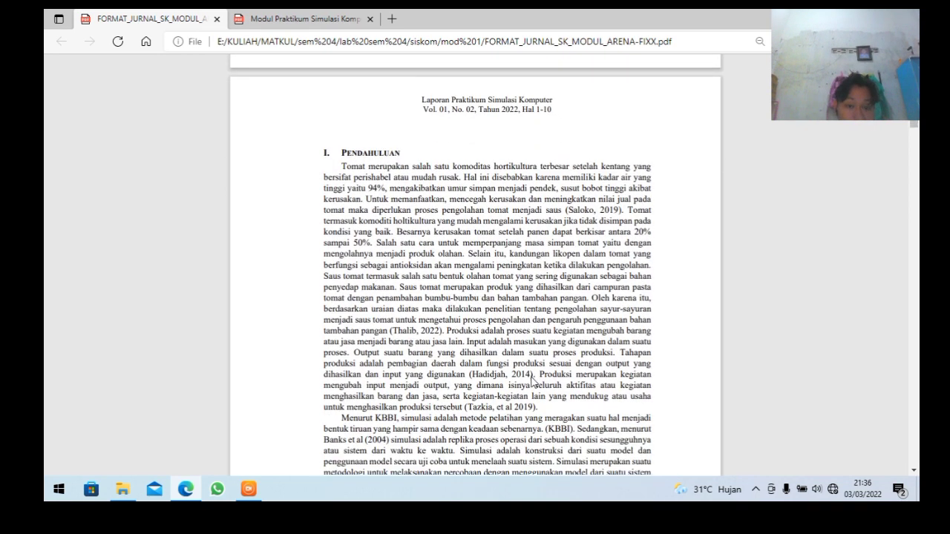
pyautogui.scroll(-1, 532, 382)
pyautogui.scroll(1, 531, 383)
pyautogui.scroll(1, 533, 382)
pyautogui.scroll(-1, 533, 382)
pyautogui.scroll(1, 533, 382)
pyautogui.scroll(-1, 533, 382)
pyautogui.scroll(1, 533, 382)
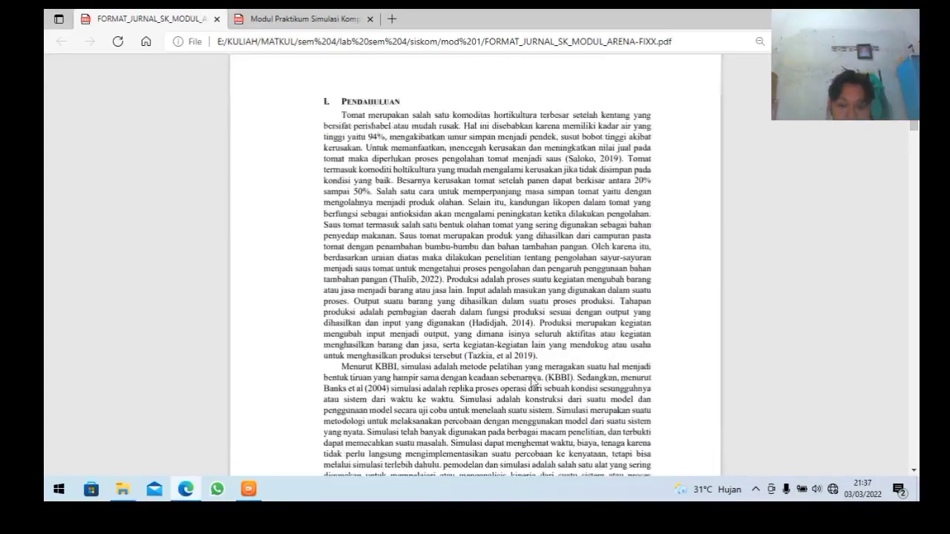
pyautogui.scroll(-1, 533, 383)
pyautogui.scroll(1, 533, 383)
pyautogui.scroll(1, 533, 382)
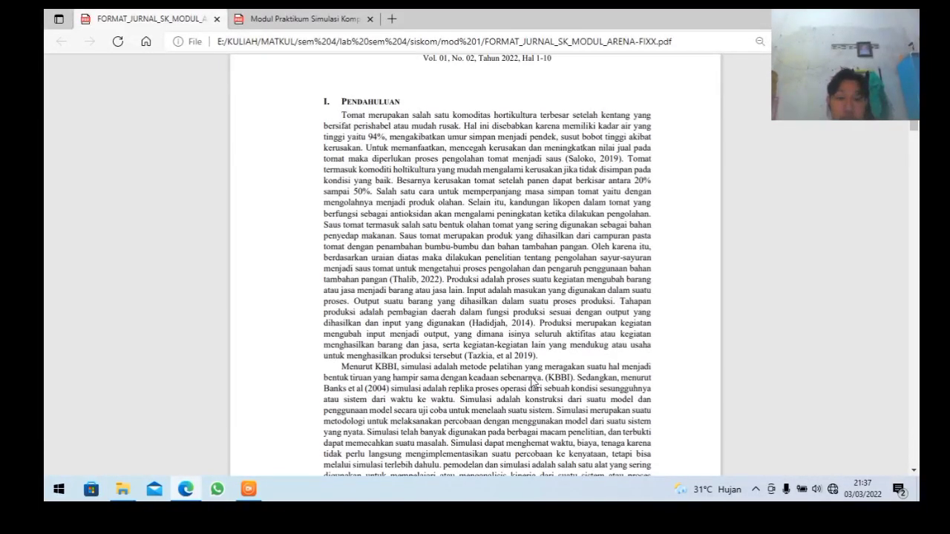
pyautogui.scroll(-2, 533, 383)
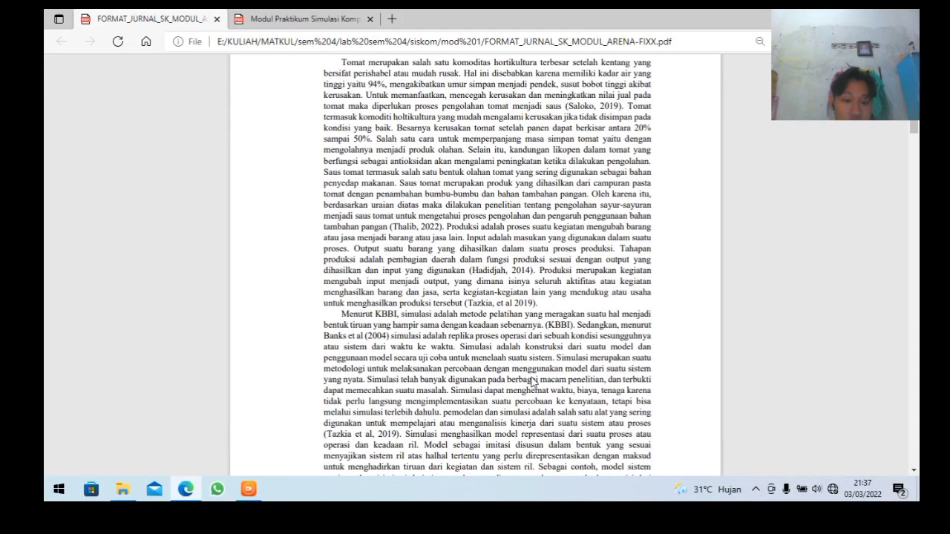
pyautogui.scroll(-8, 533, 382)
pyautogui.scroll(-15, 533, 382)
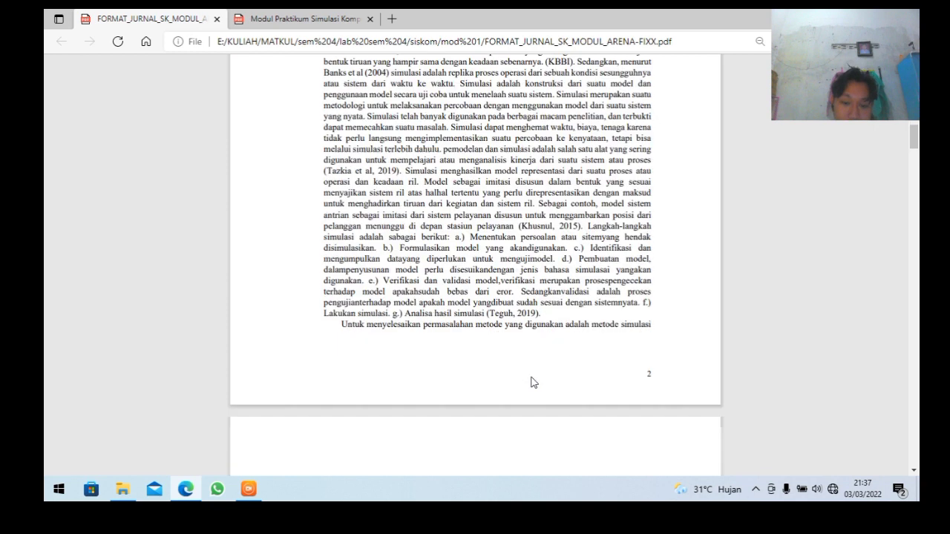
# Review the Metodologi Penelitian section, including the data collection list and the production activity measurements in Tabel 2.1.
pyautogui.scroll(-4, 533, 383)
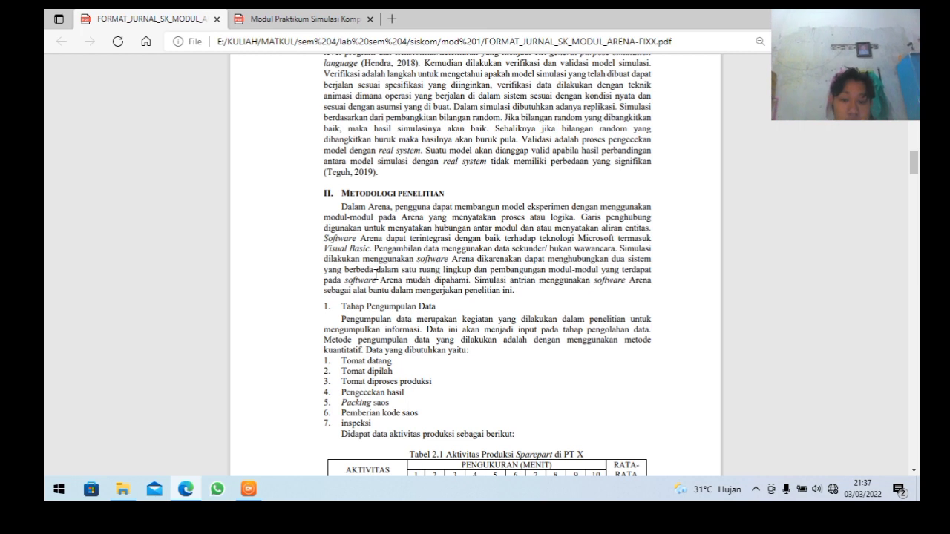
pyautogui.scroll(-1, 375, 276)
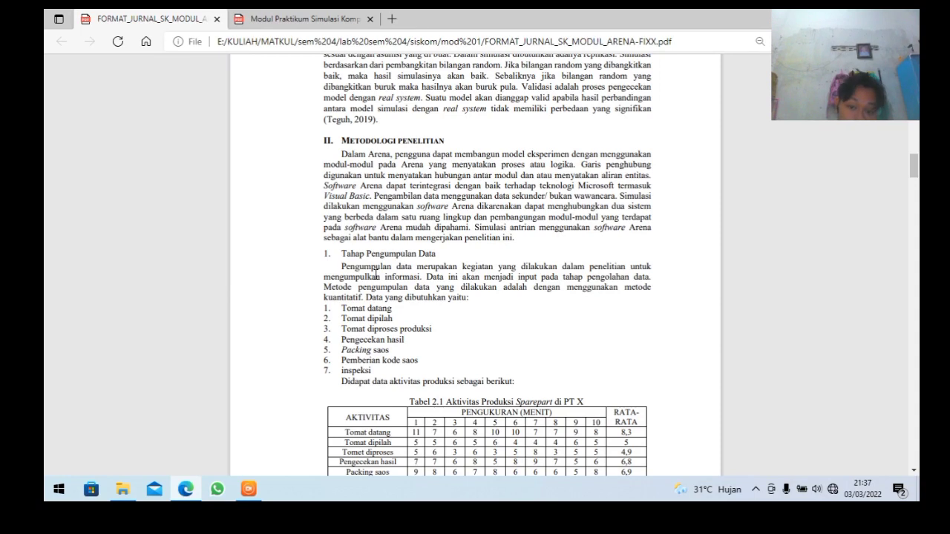
pyautogui.scroll(-1, 376, 275)
pyautogui.scroll(-1, 375, 275)
pyautogui.scroll(1, 375, 276)
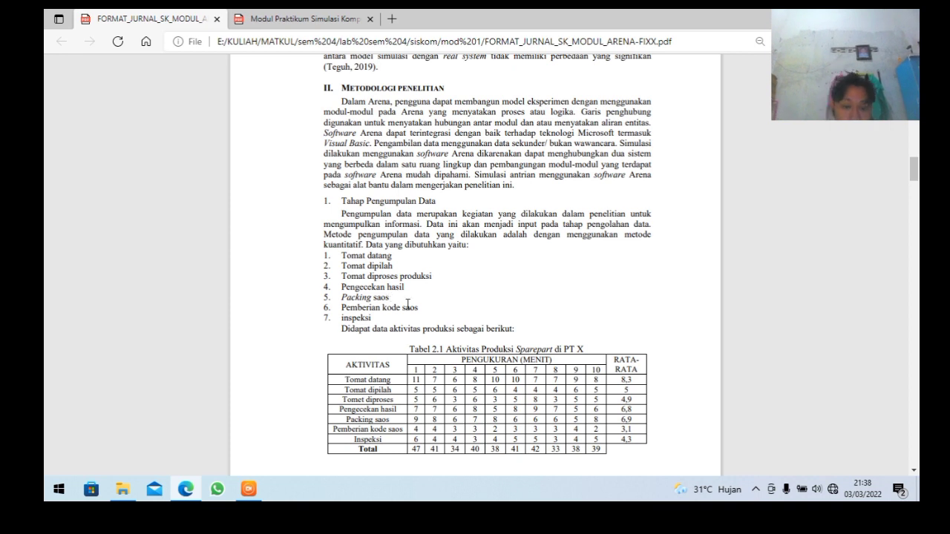
pyautogui.scroll(-1, 408, 303)
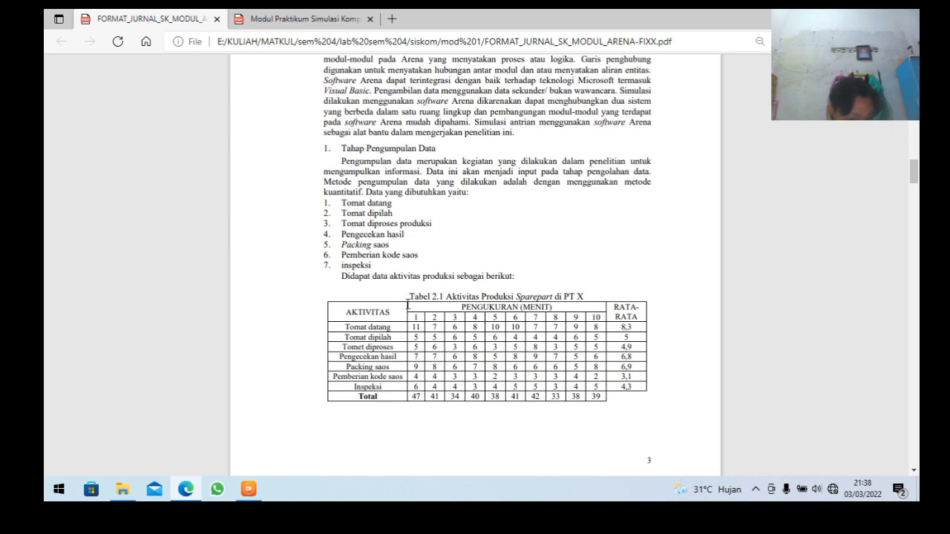
pyautogui.scroll(-2, 407, 304)
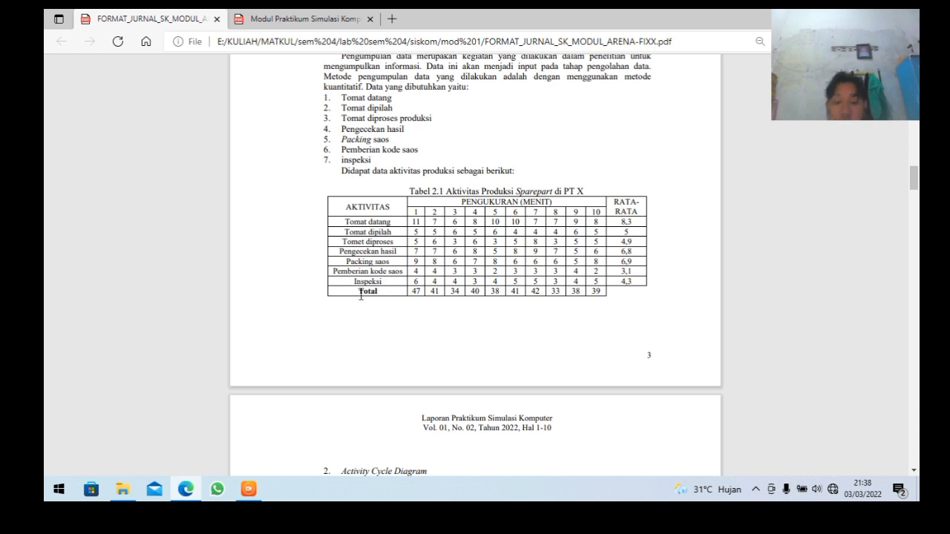
pyautogui.scroll(-1, 468, 273)
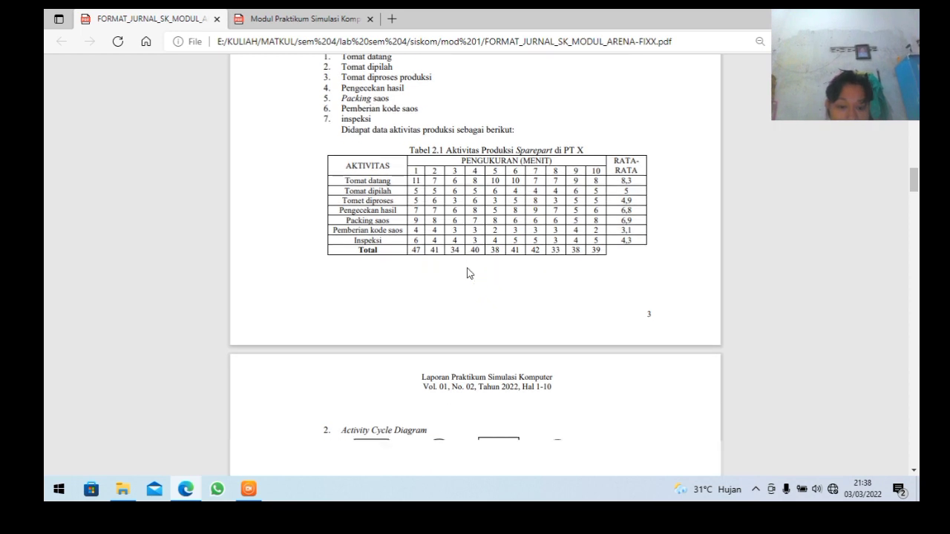
# Examine the Activity Cycle Diagram in Gambar 2.1 and the research flowchart in Gambar 2.2.
pyautogui.scroll(-6, 468, 273)
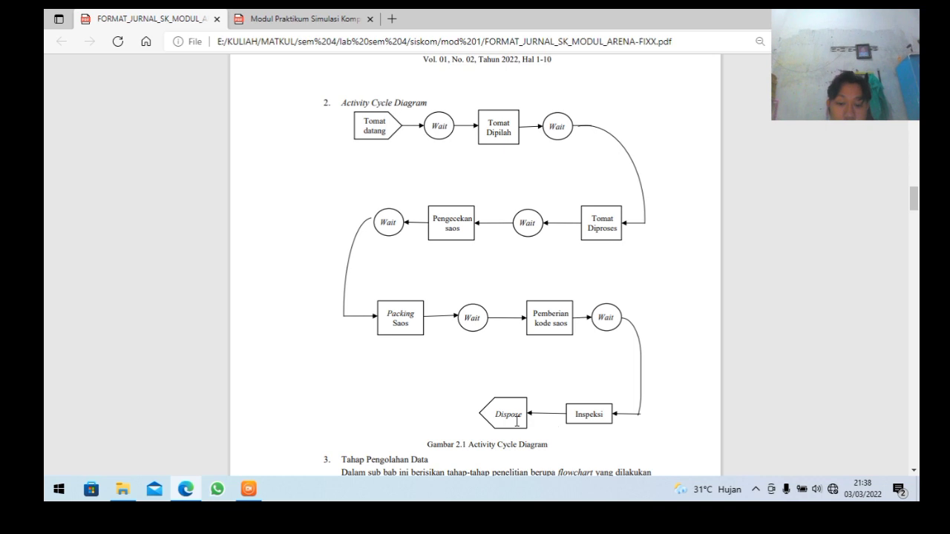
pyautogui.scroll(-1, 516, 422)
pyautogui.scroll(-1, 517, 422)
pyautogui.scroll(-2, 516, 422)
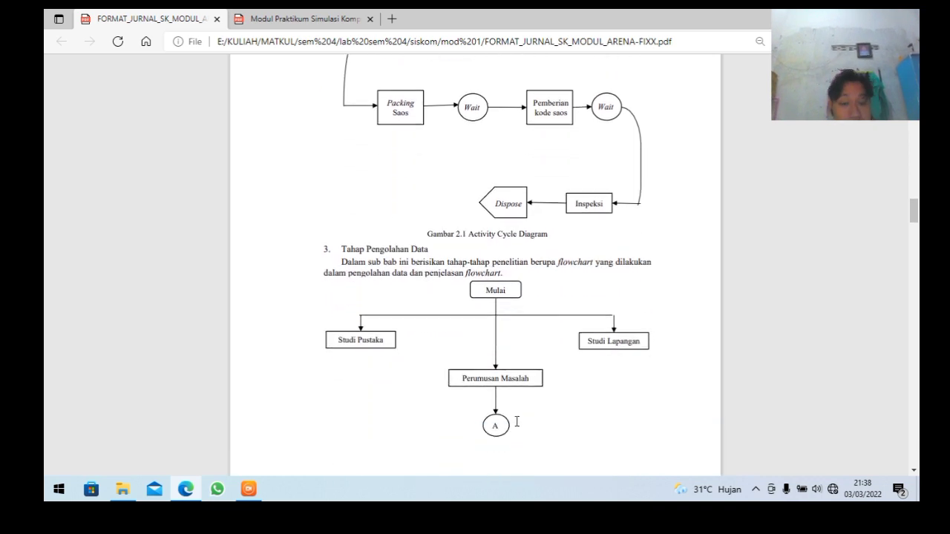
pyautogui.scroll(-2, 516, 421)
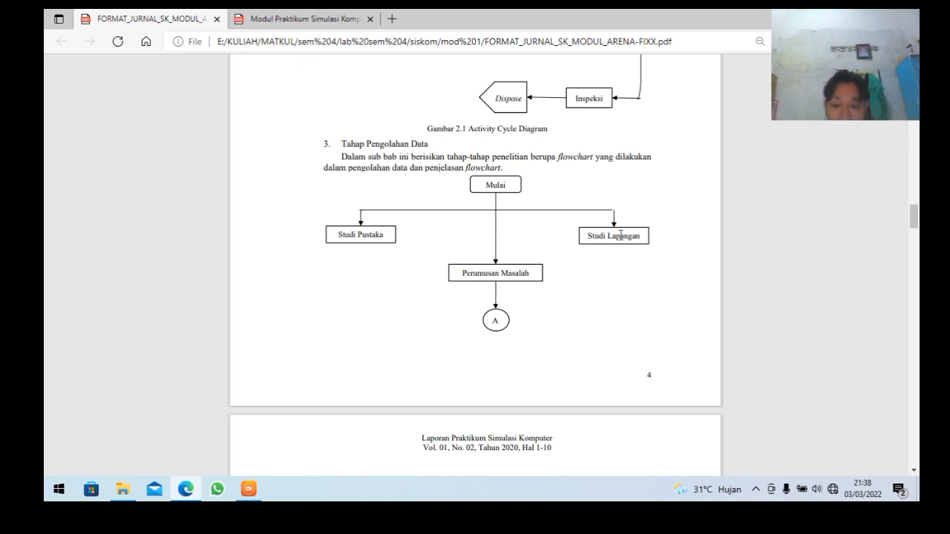
pyautogui.scroll(-5, 537, 285)
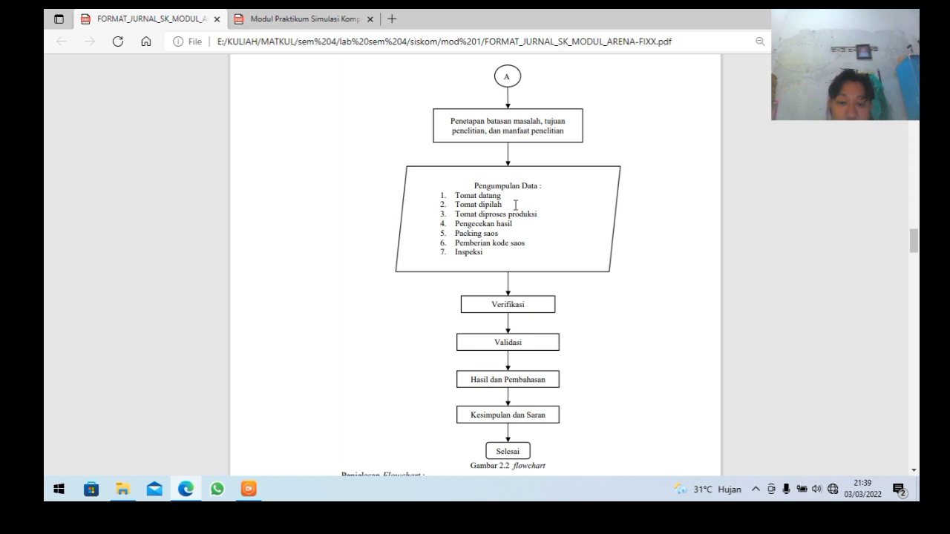
pyautogui.scroll(-2, 464, 221)
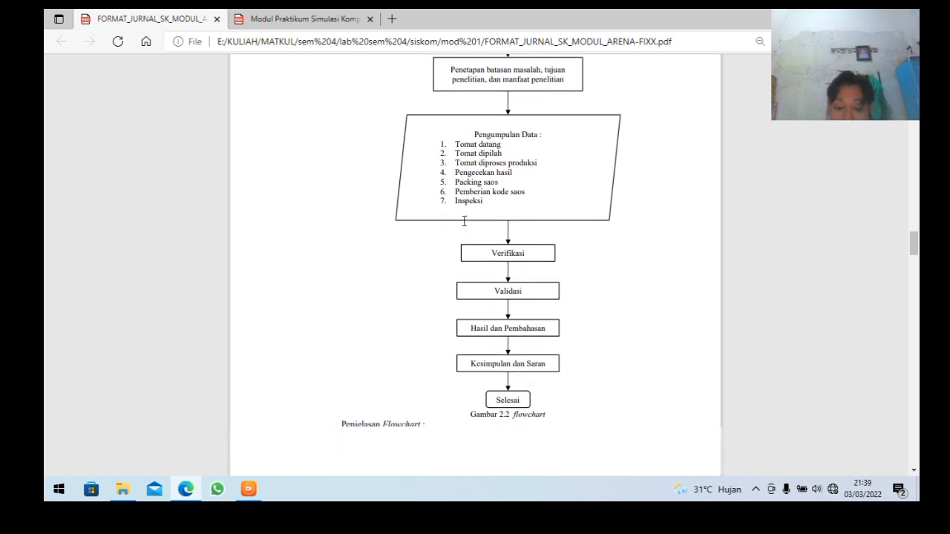
pyautogui.scroll(-1, 464, 221)
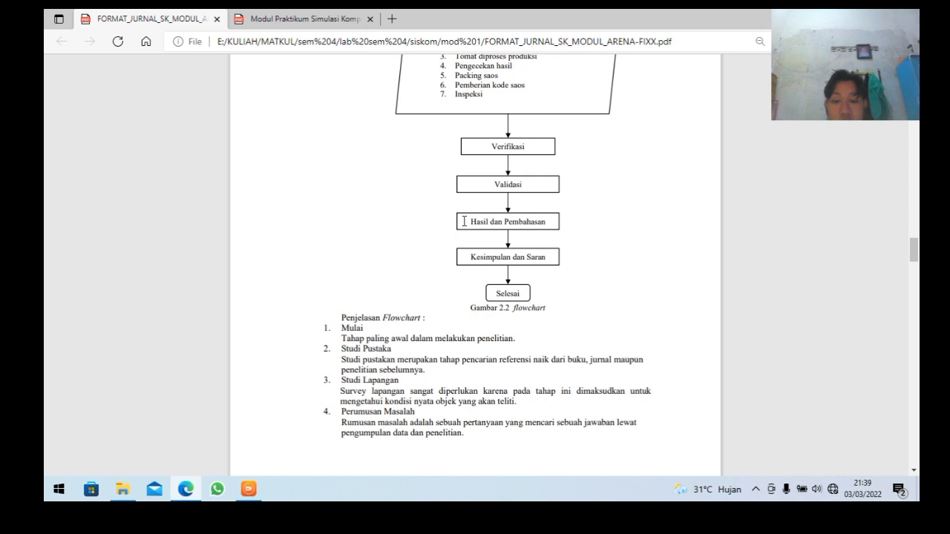
# Read the Penjelasan Flowchart list from Mulai through Selesai, up to the Hasil dan Pembahasan heading.
pyautogui.scroll(-1, 464, 221)
pyautogui.scroll(-1, 464, 220)
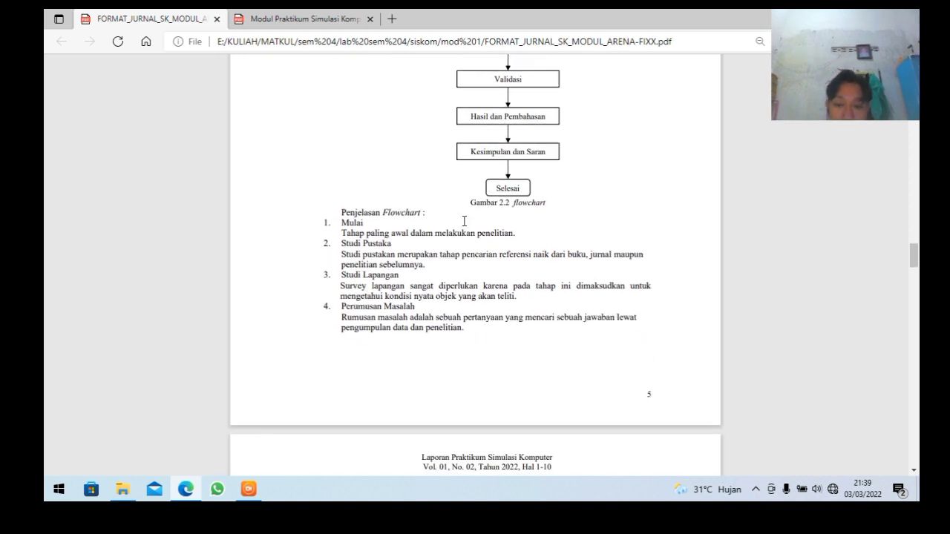
pyautogui.scroll(-1, 464, 221)
pyautogui.scroll(-1, 464, 220)
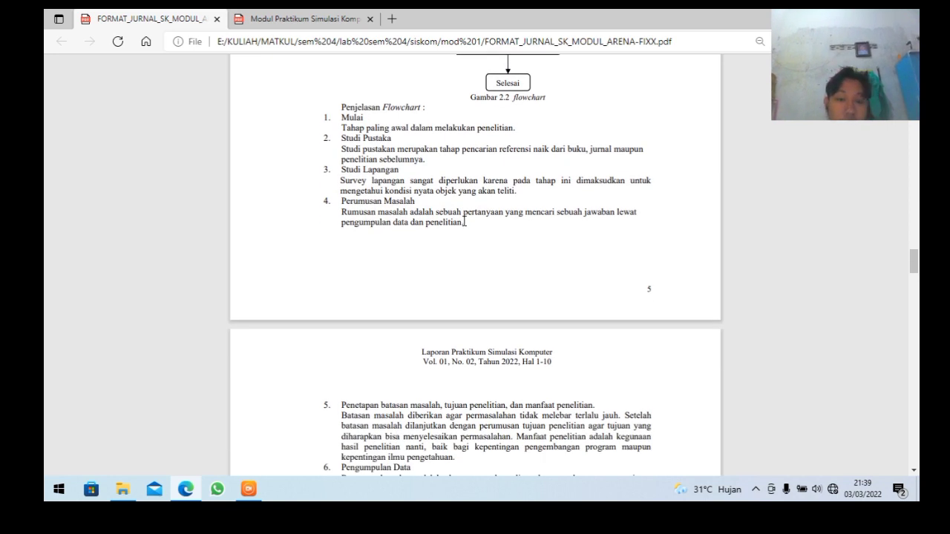
pyautogui.scroll(-1, 465, 222)
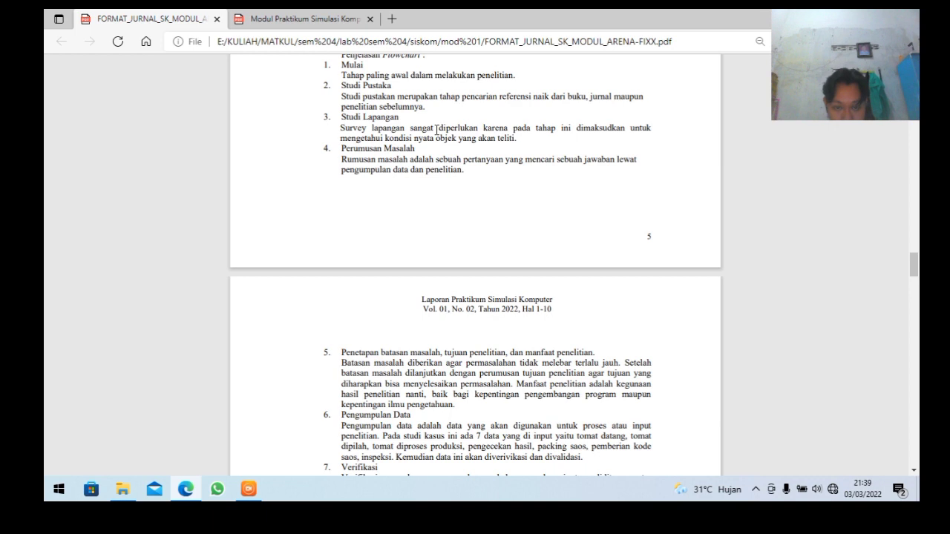
pyautogui.scroll(-1, 436, 130)
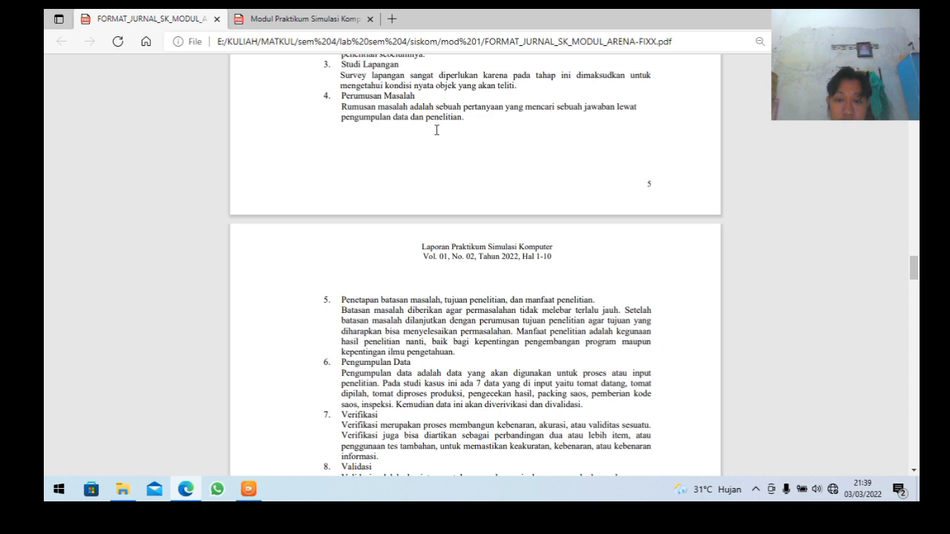
pyautogui.scroll(-3, 437, 130)
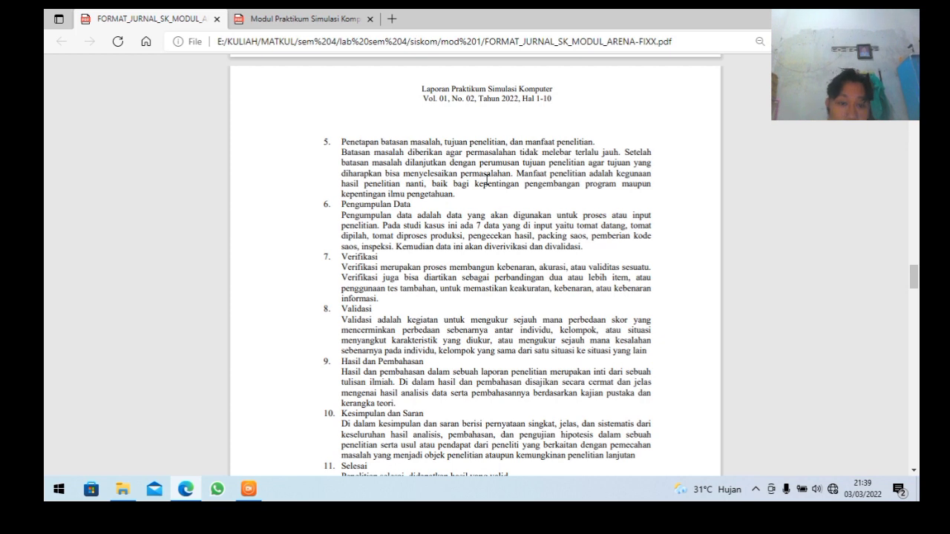
pyautogui.scroll(-1, 486, 179)
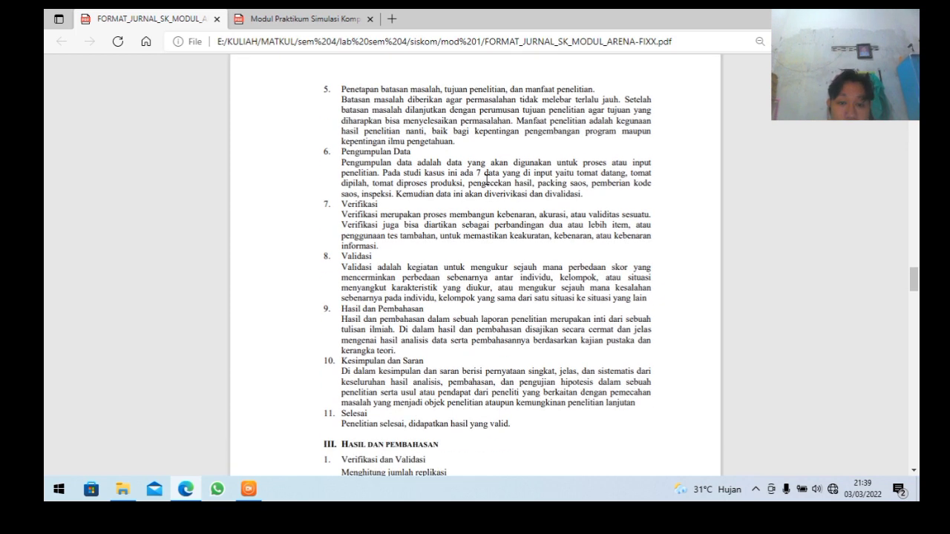